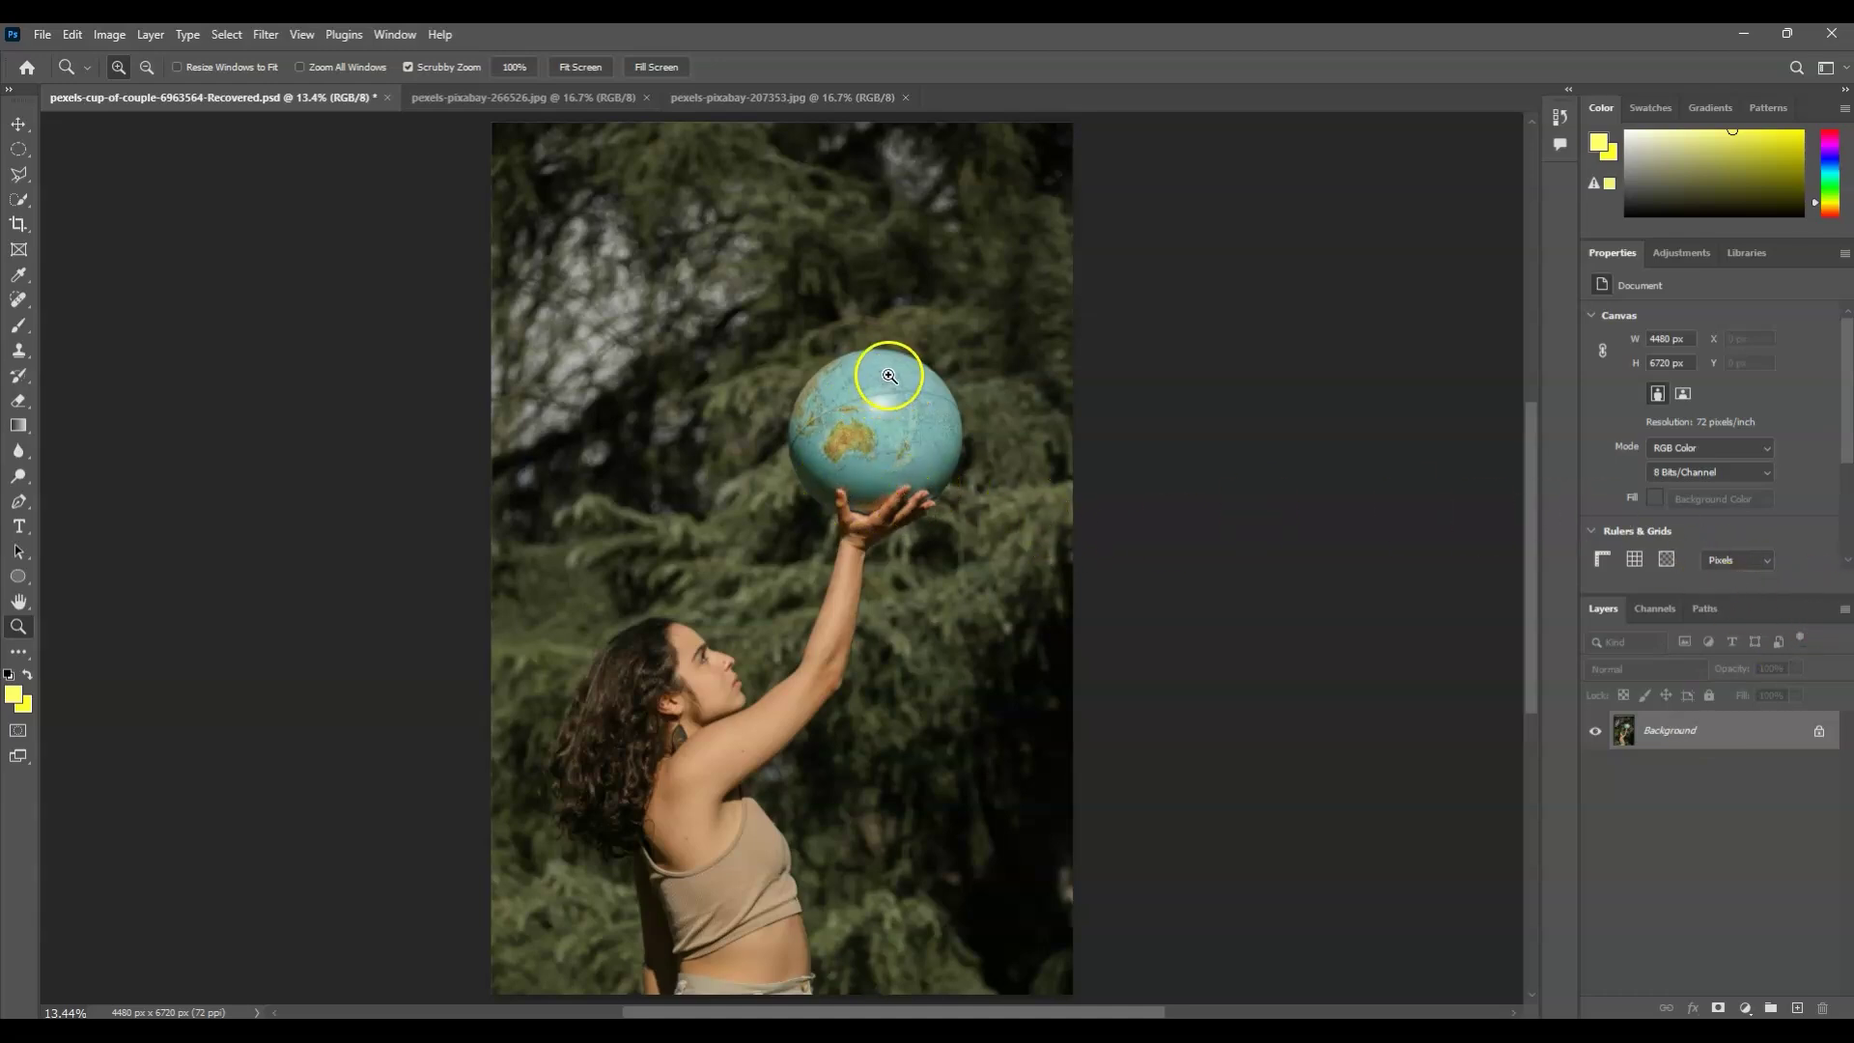
# - Review the sparks image pexels-pixabay-266526.jpg and the flames image pexels-pixabay-207353.jpg, and return to the photo of the woman holding the globe
pyautogui.click(456, 104)
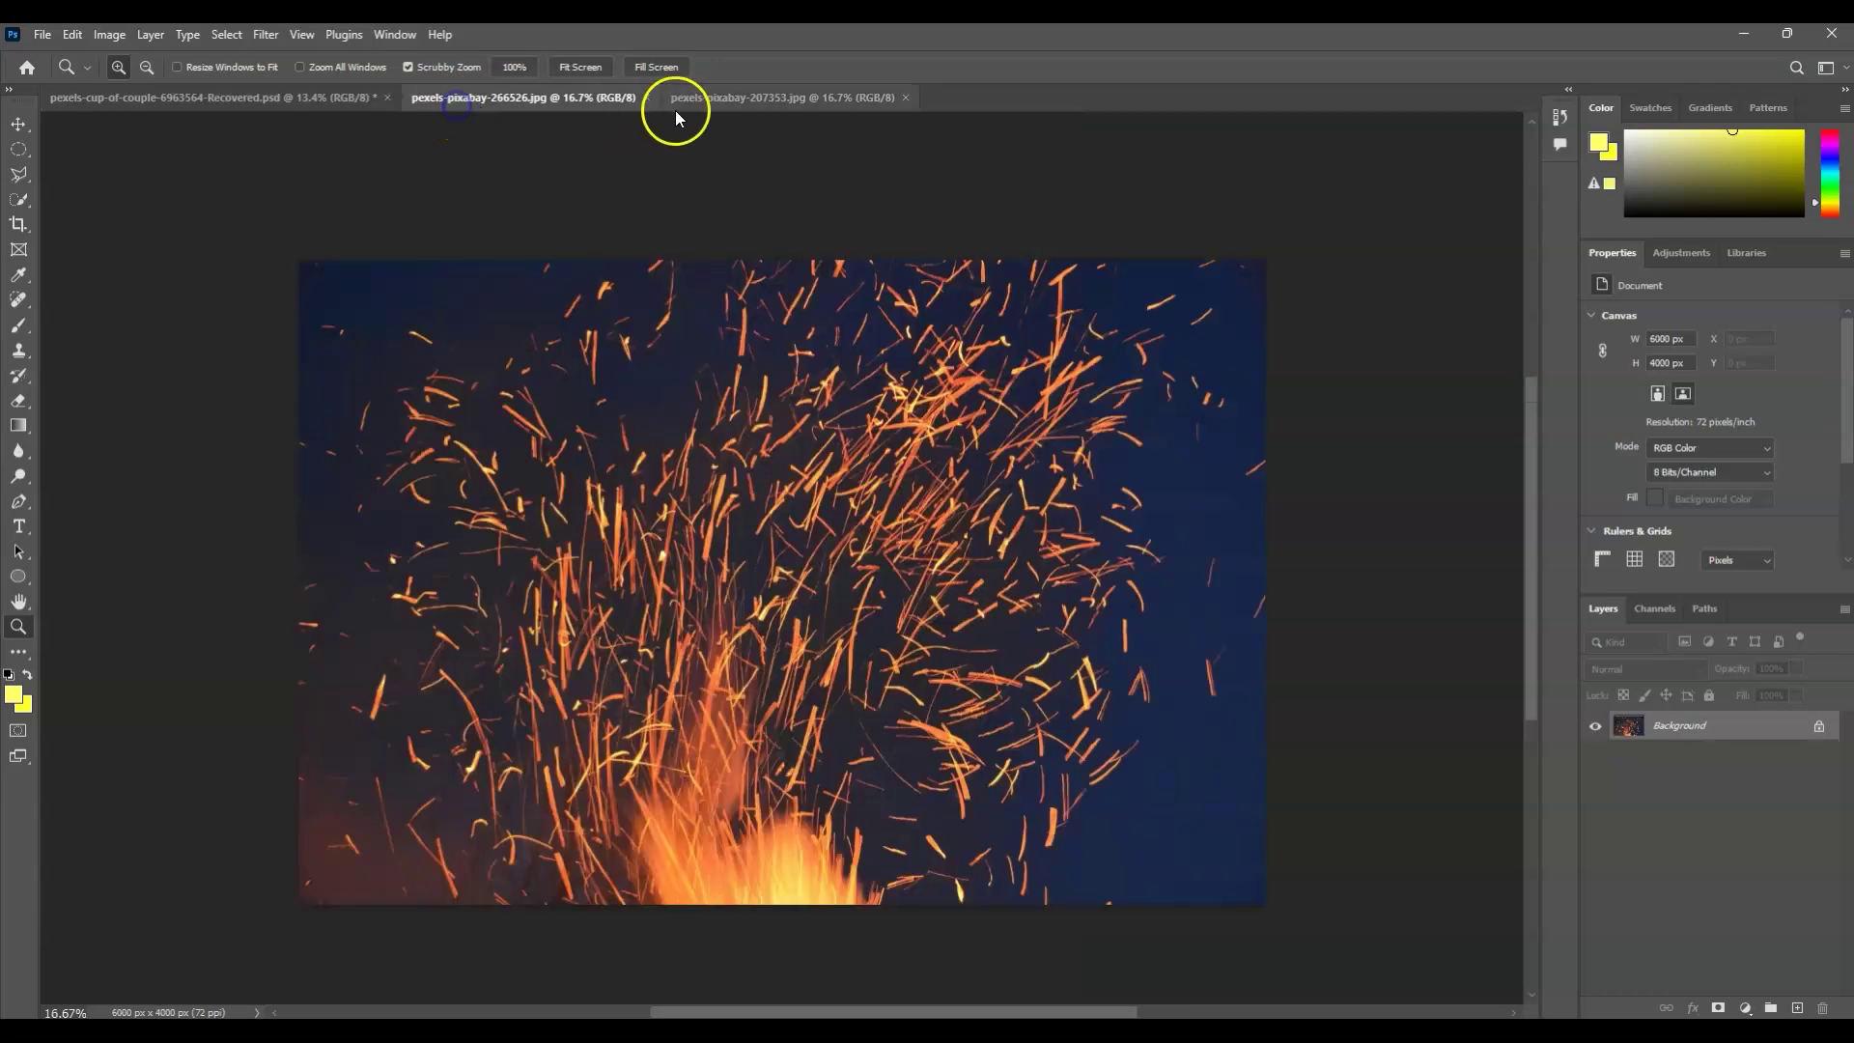
pyautogui.click(732, 100)
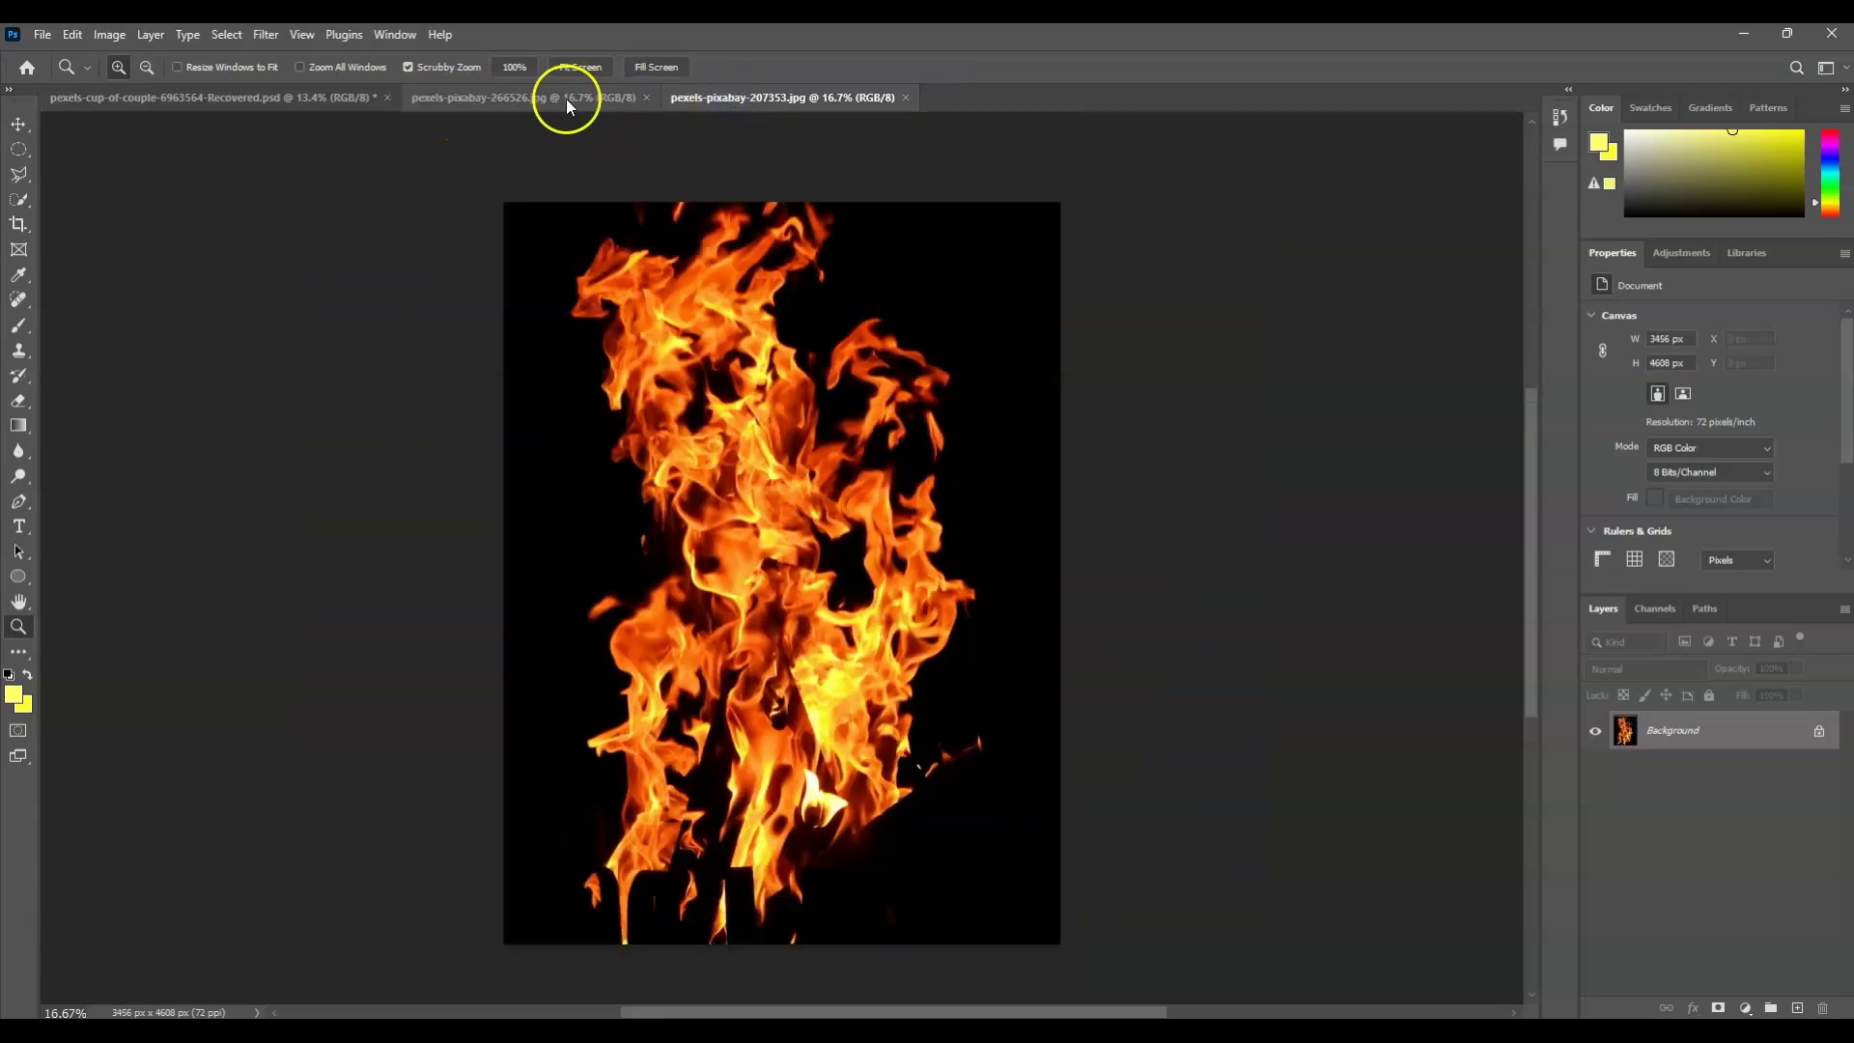
pyautogui.click(567, 100)
pyautogui.click(719, 101)
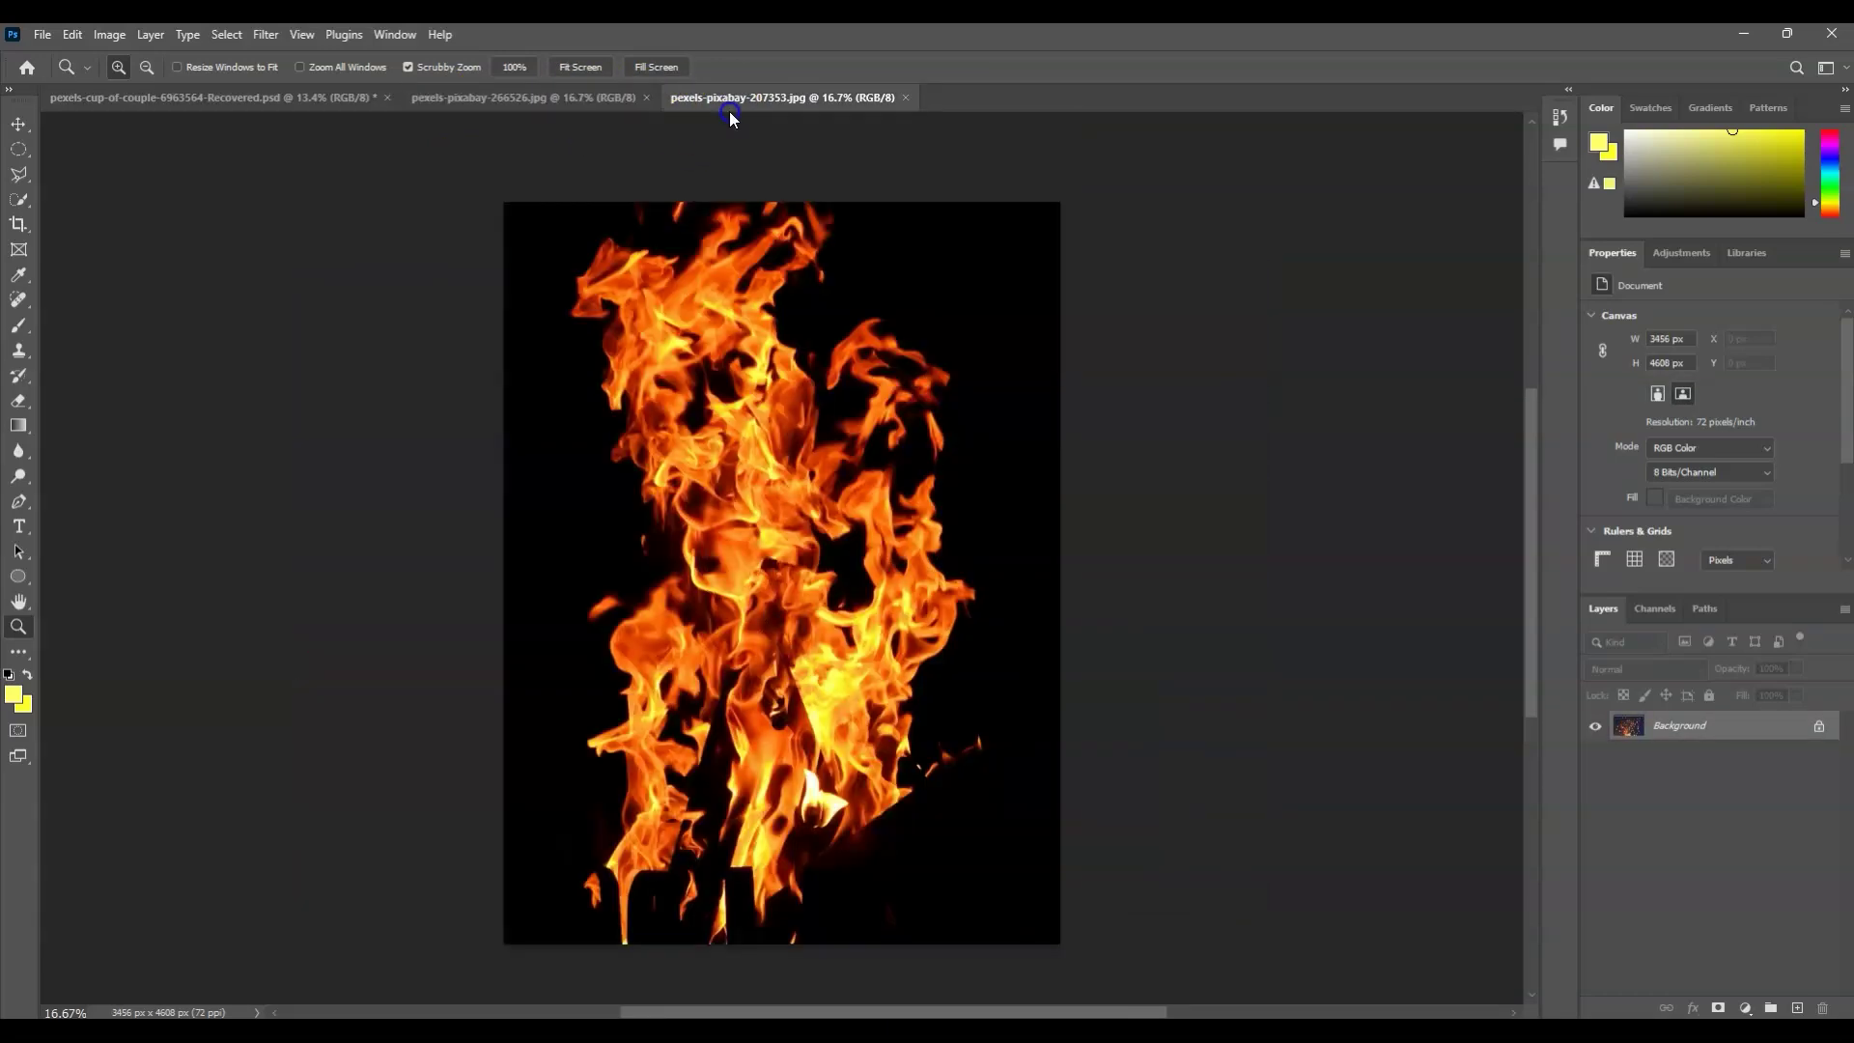
pyautogui.click(316, 102)
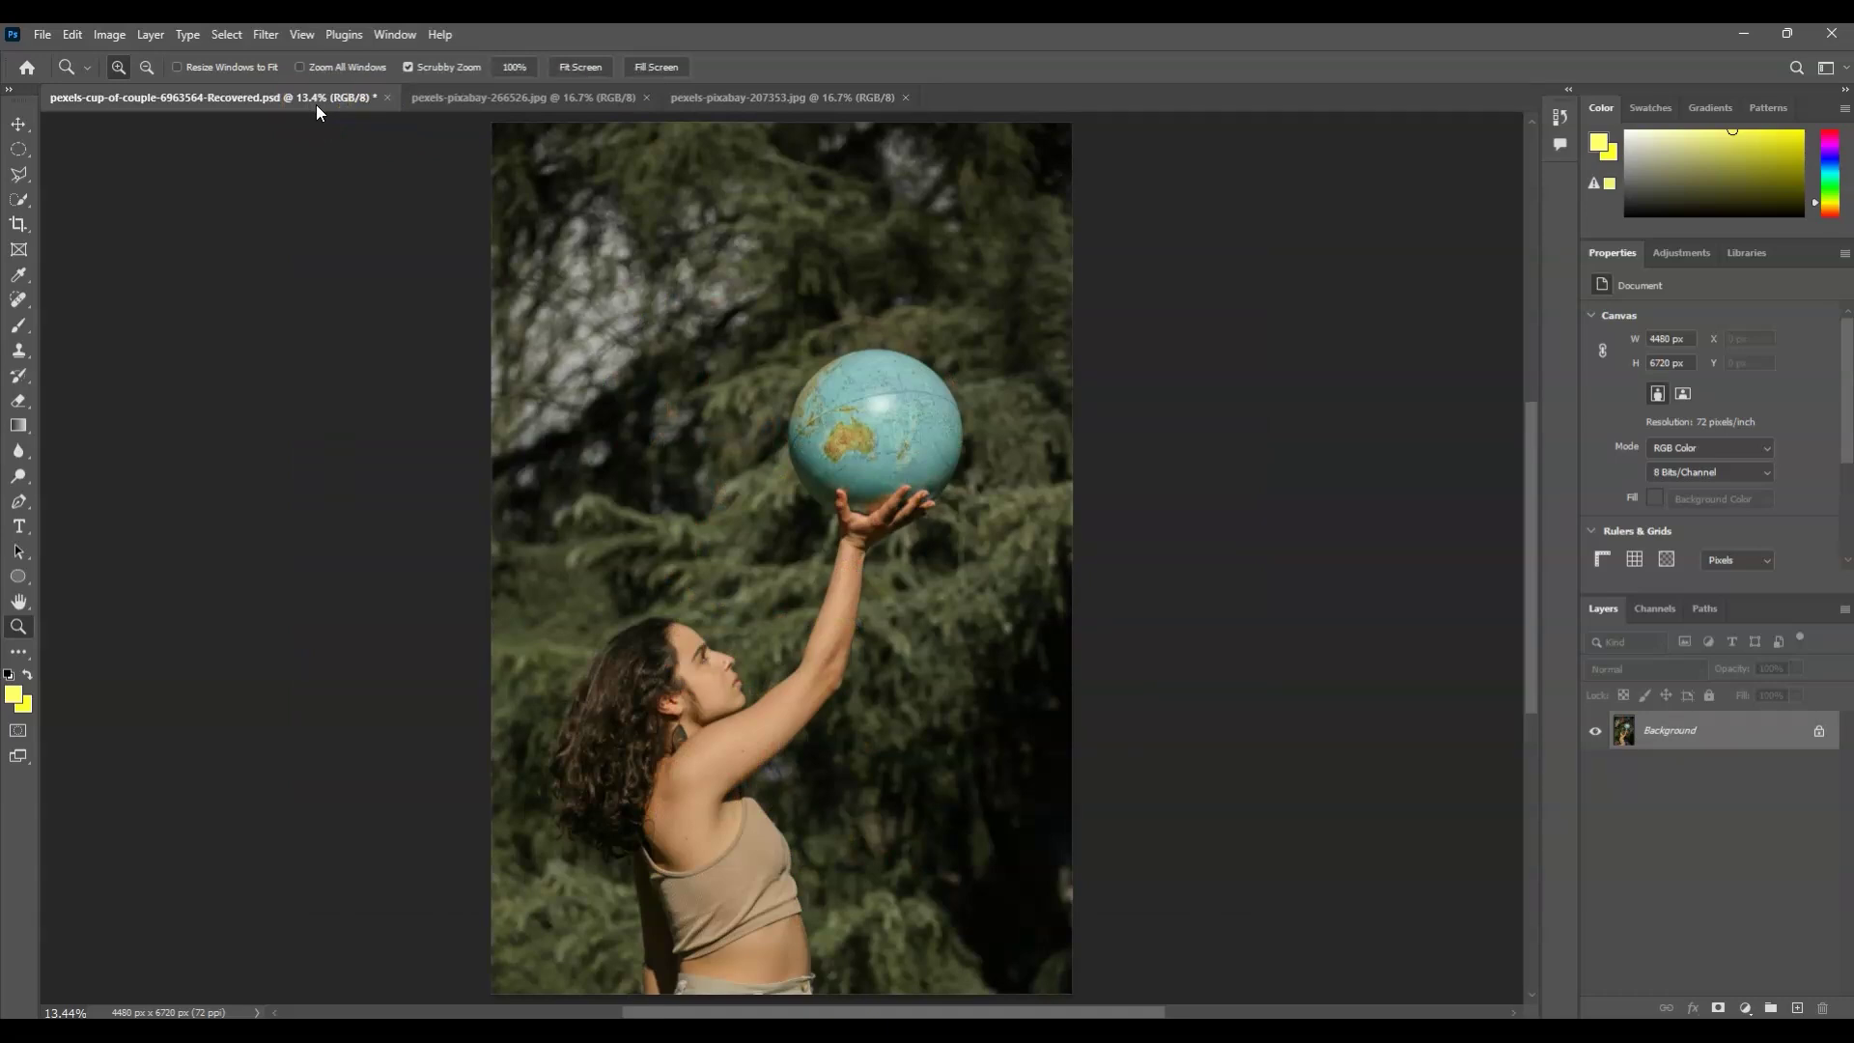
# - Duplicate the Background layer and rename the duplicate "BG copy"
pyautogui.click(1678, 826)
pyautogui.click(1715, 753)
pyautogui.click(1676, 716)
pyautogui.hotkey('ctrl', 'j')
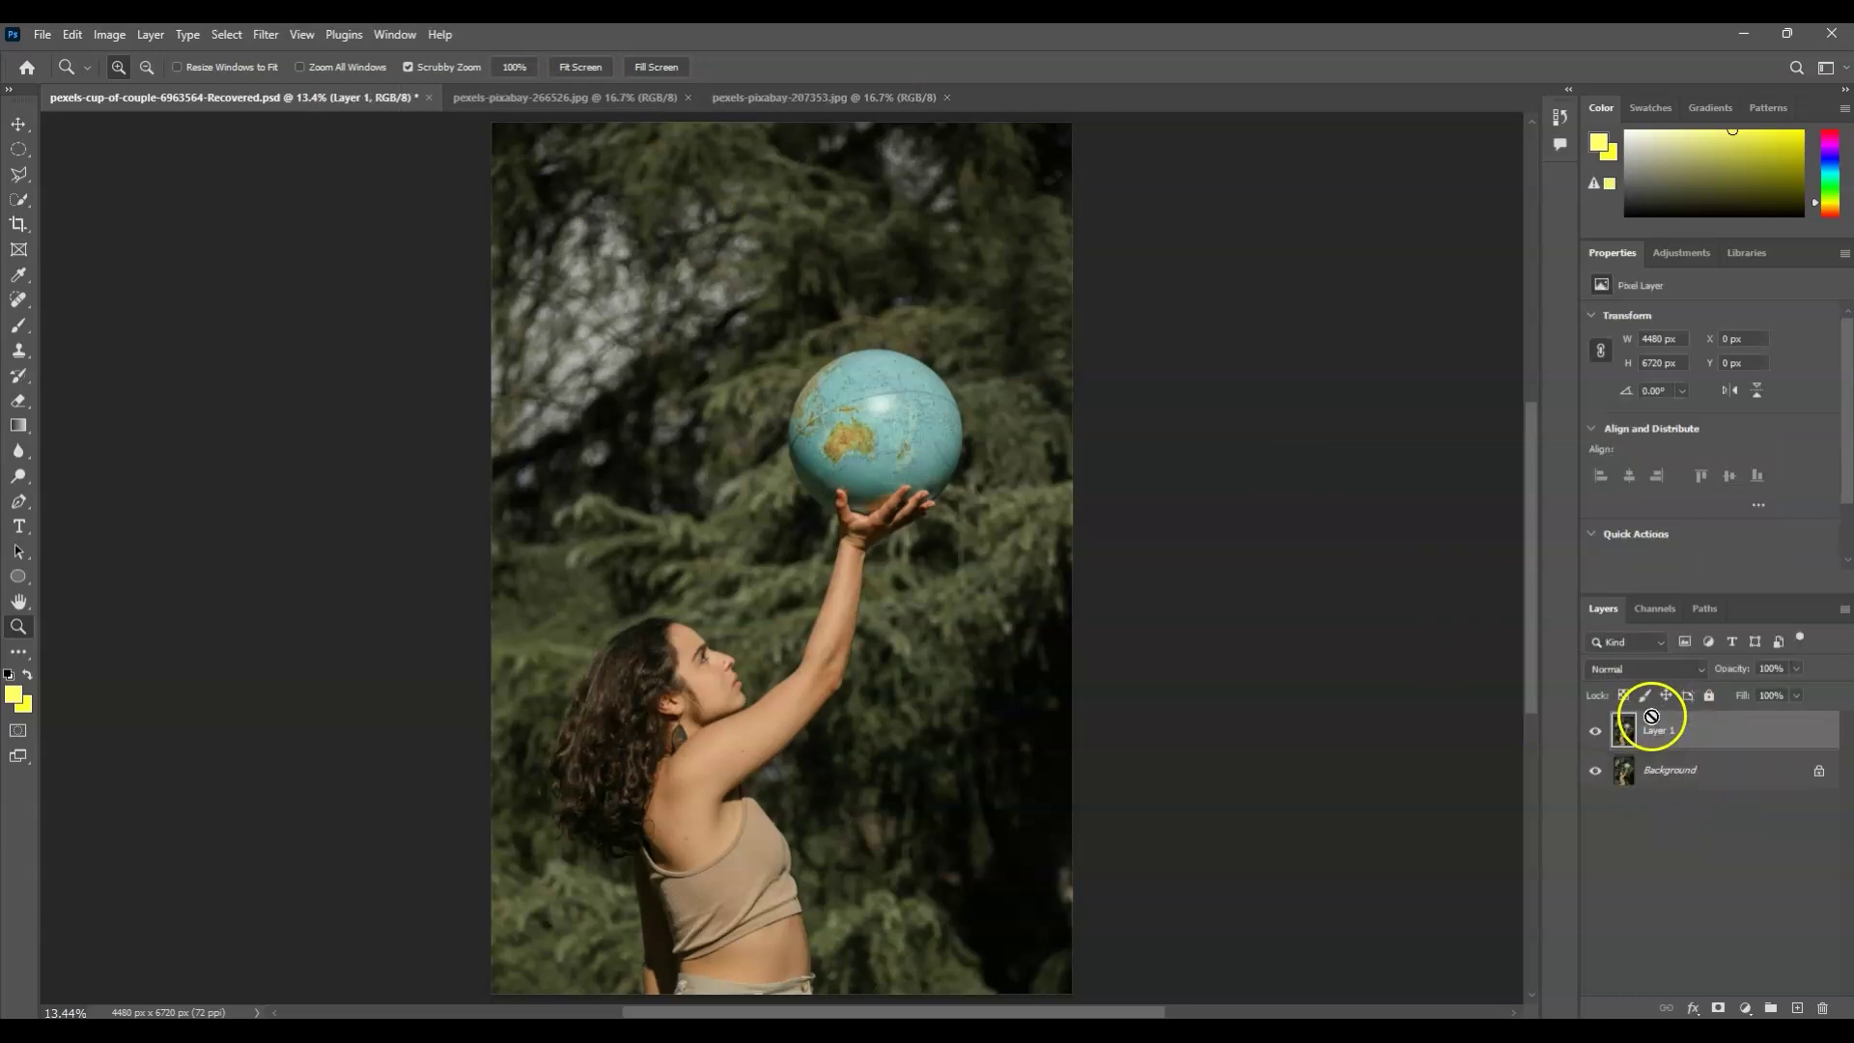
pyautogui.click(1673, 738)
pyautogui.doubleClick(1673, 738)
pyautogui.click(1721, 830)
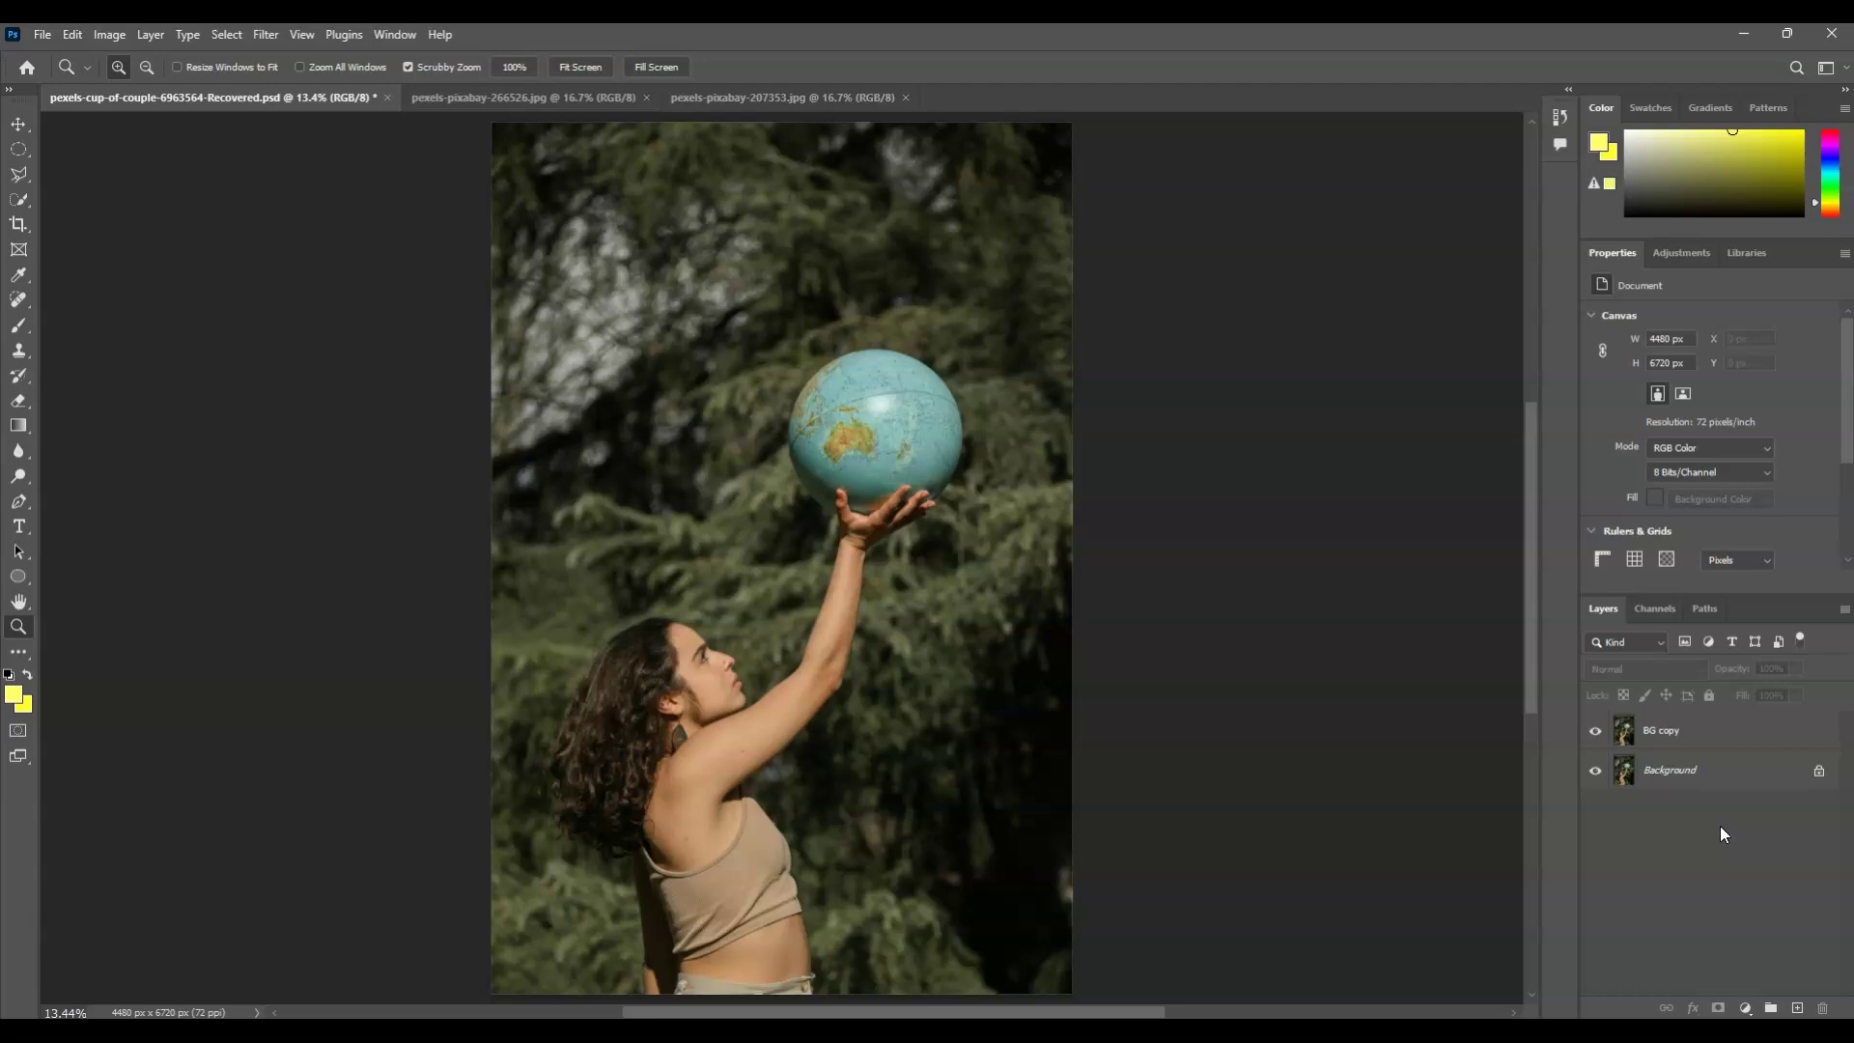
# - Select the main subject on the BG copy layer automatically with Select Subject
pyautogui.click(1711, 746)
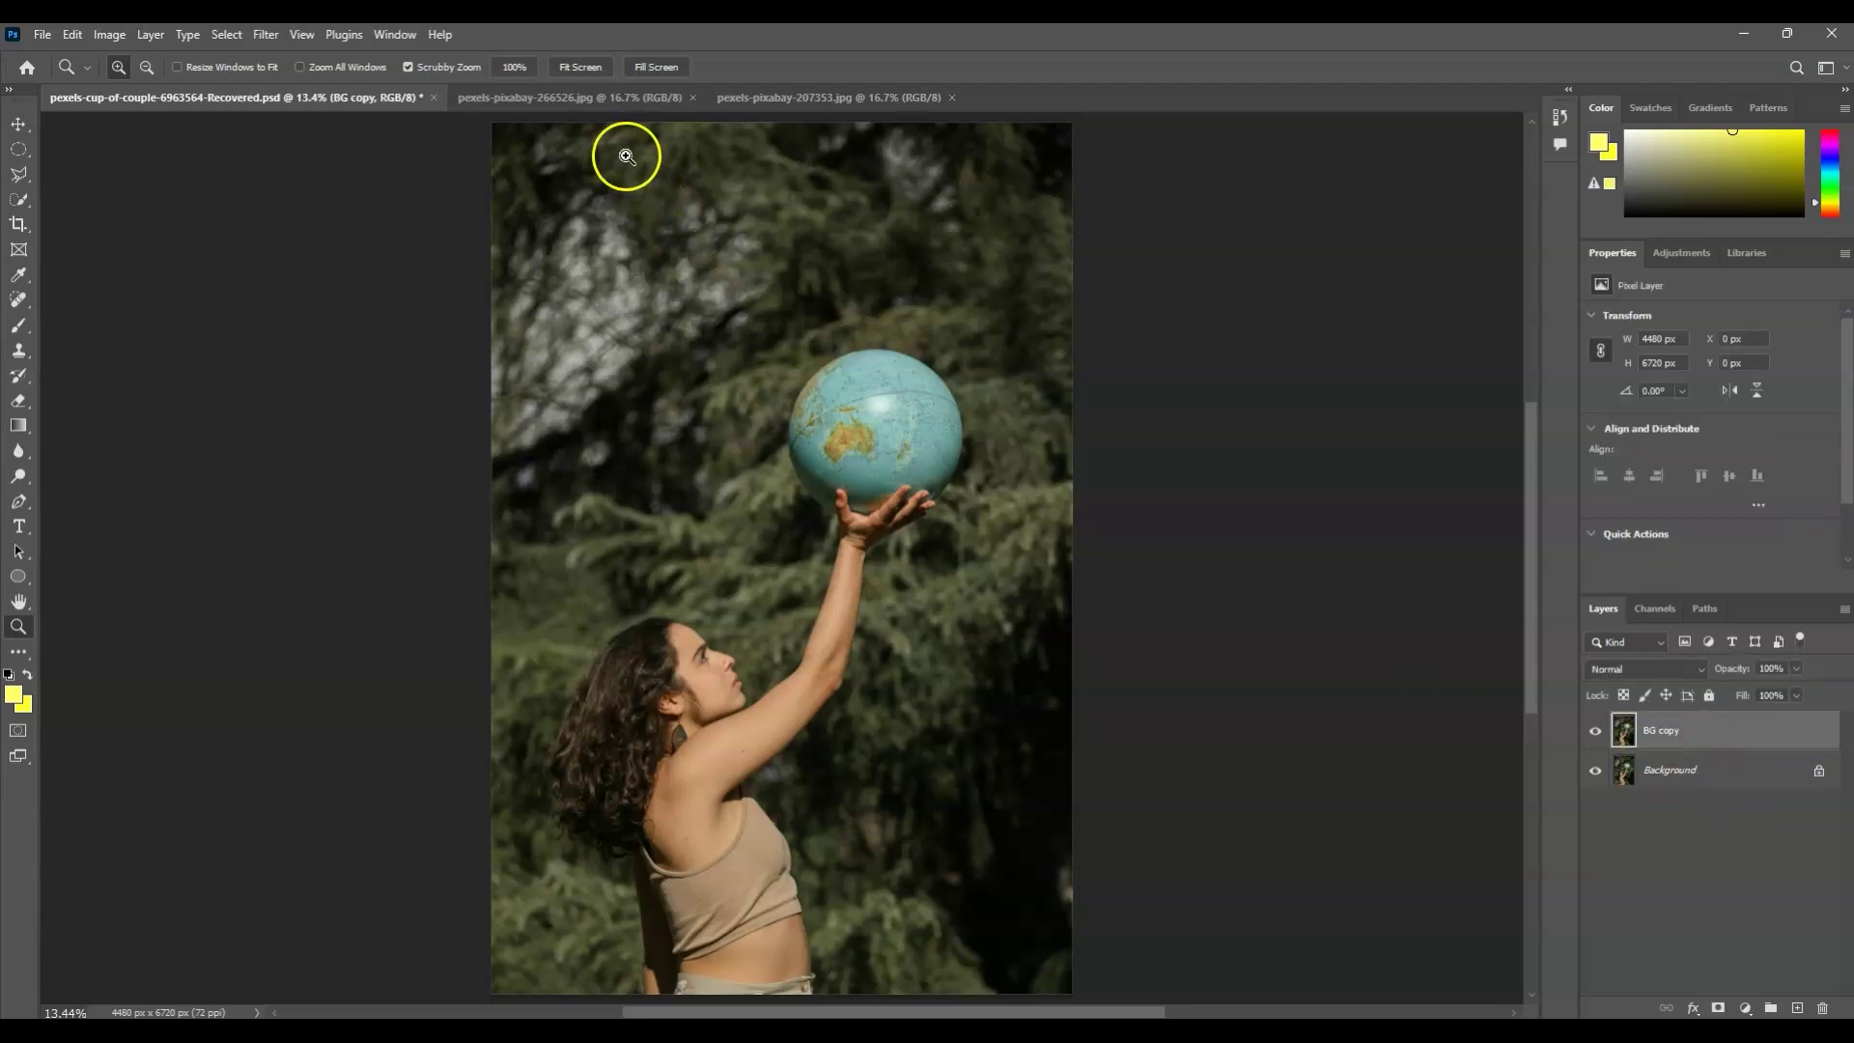
pyautogui.click(225, 36)
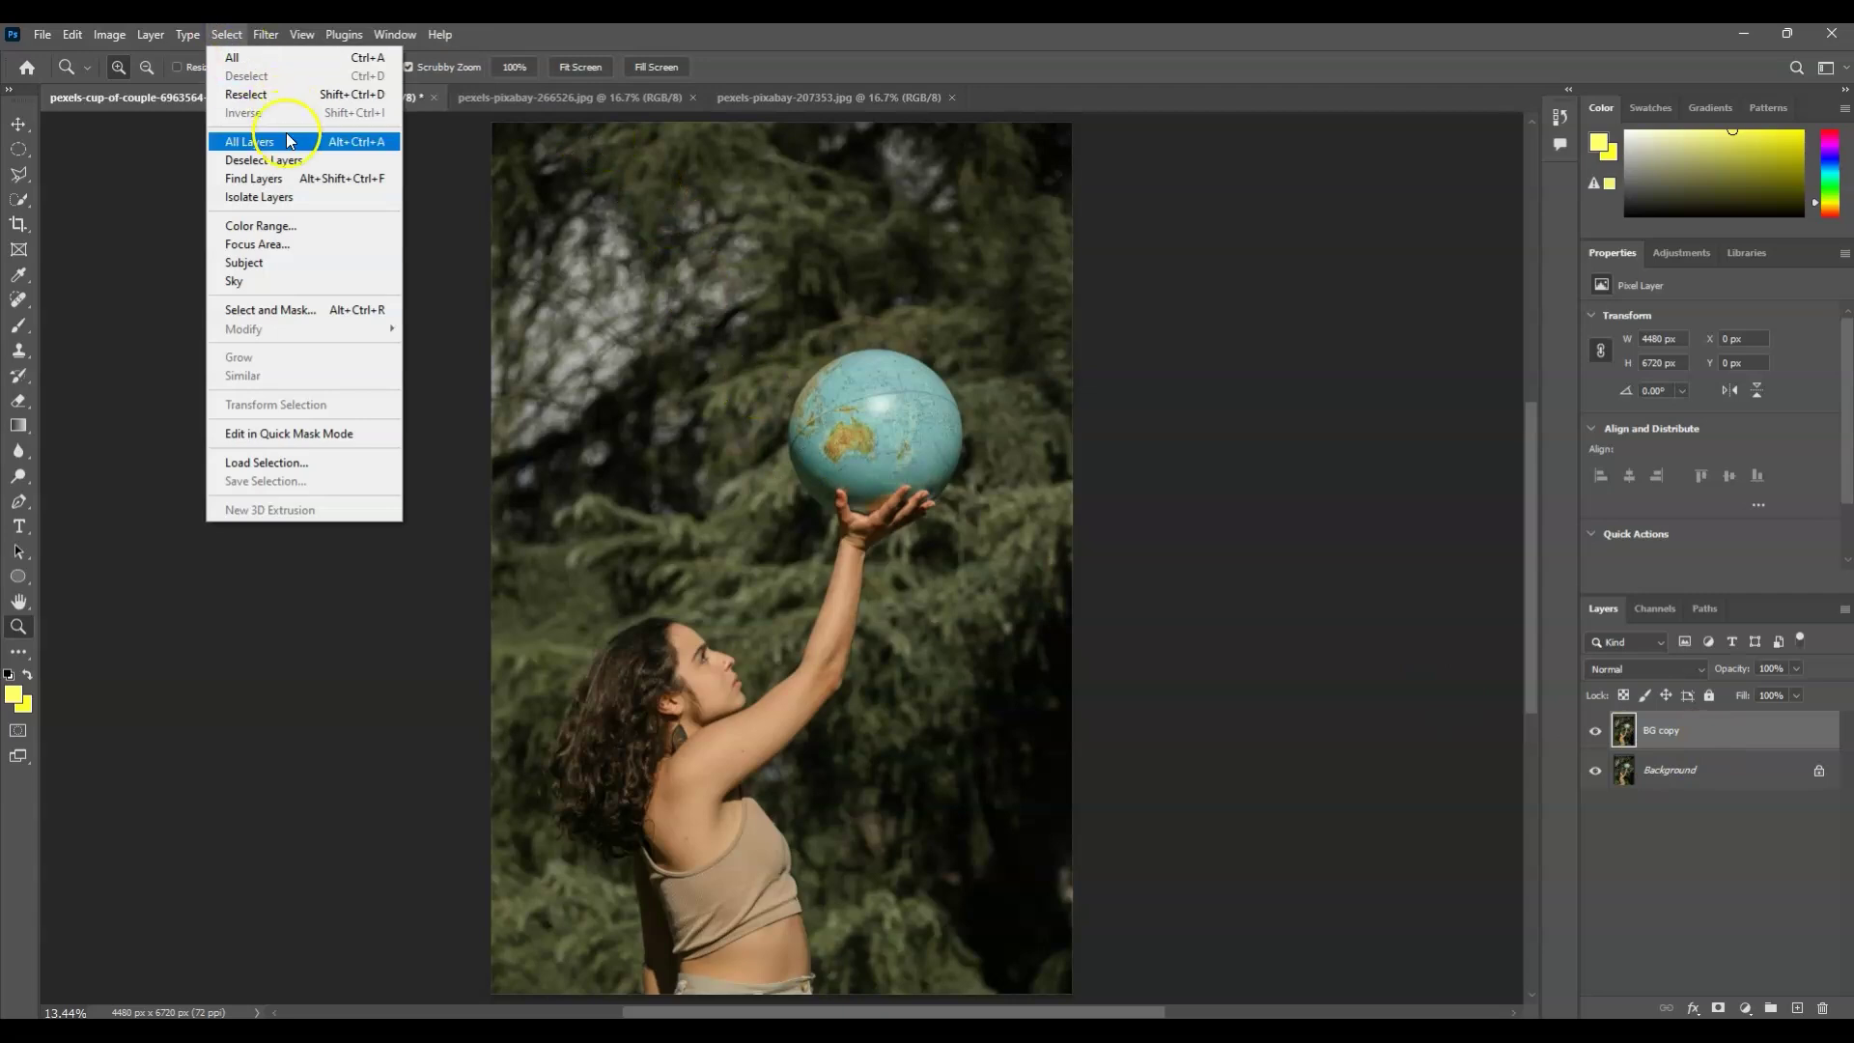
pyautogui.click(288, 260)
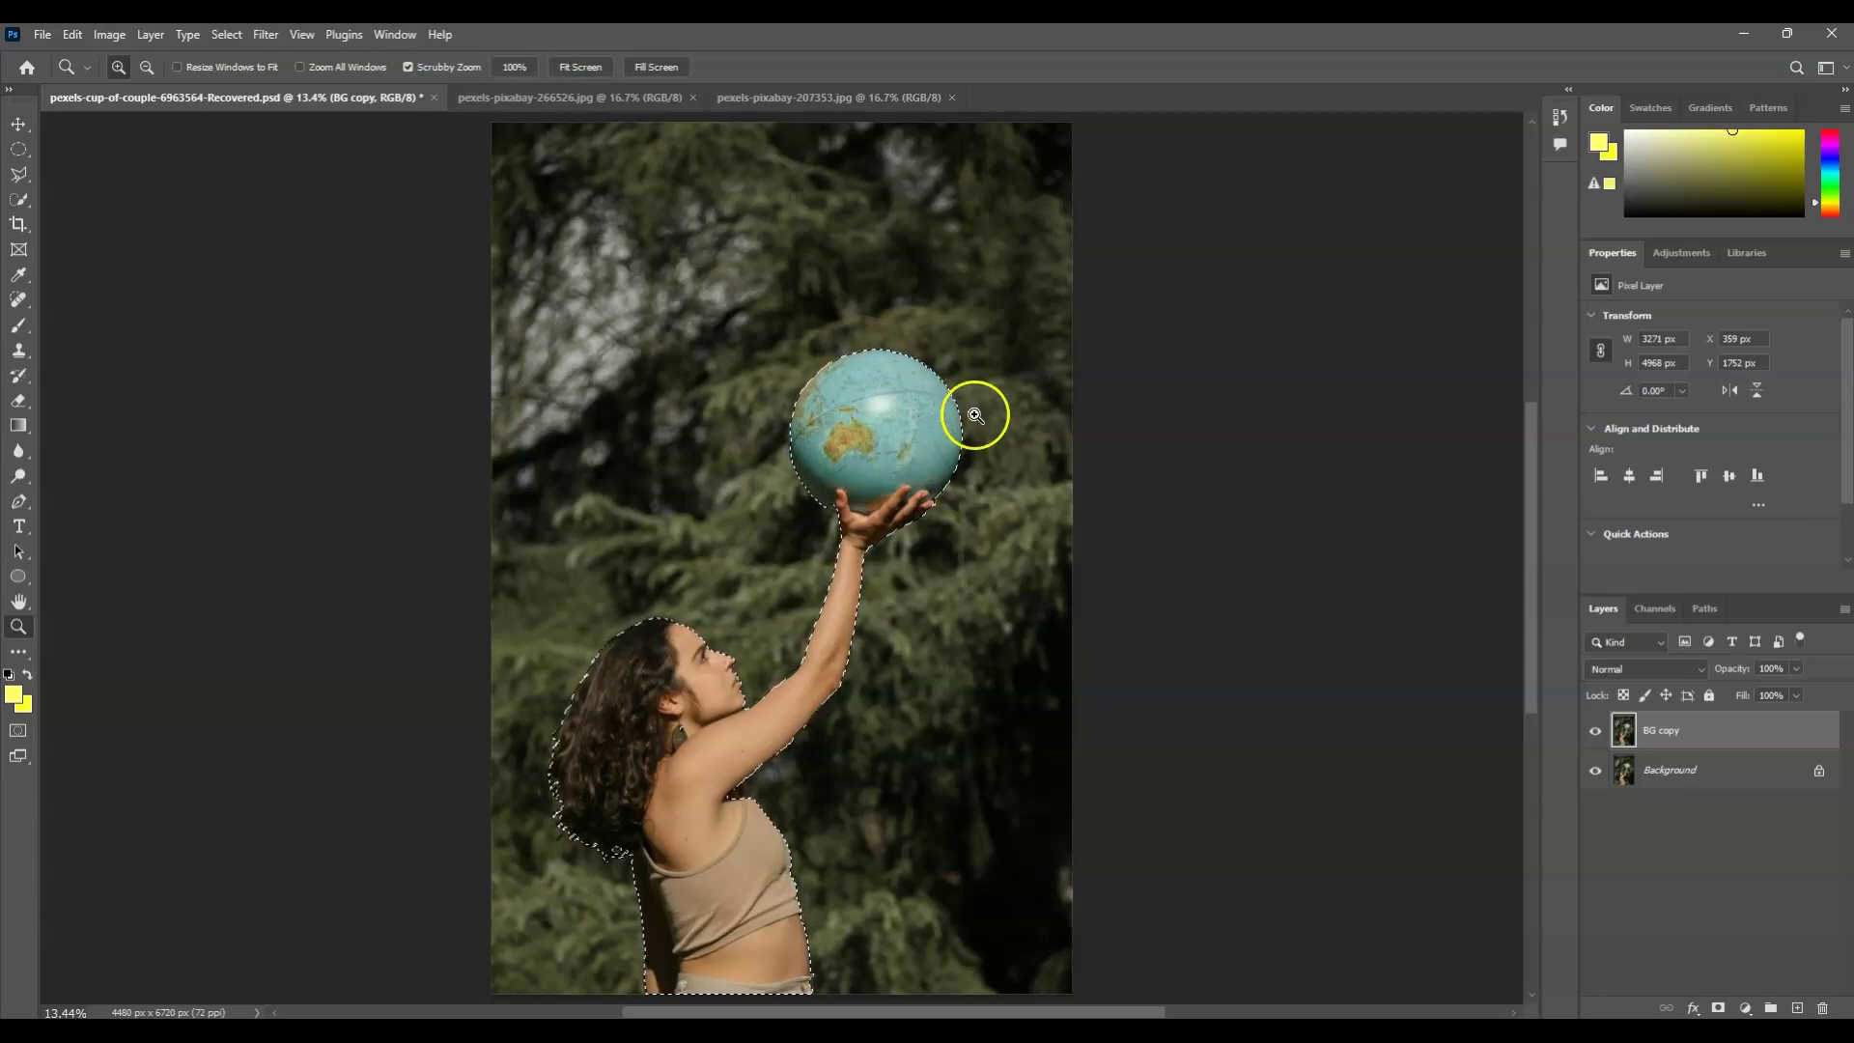
# - Subtract the globe from the selection with the Polygonal Lasso, tracing along the fingers so only the woman and her hand stay selected
pyautogui.click(19, 177)
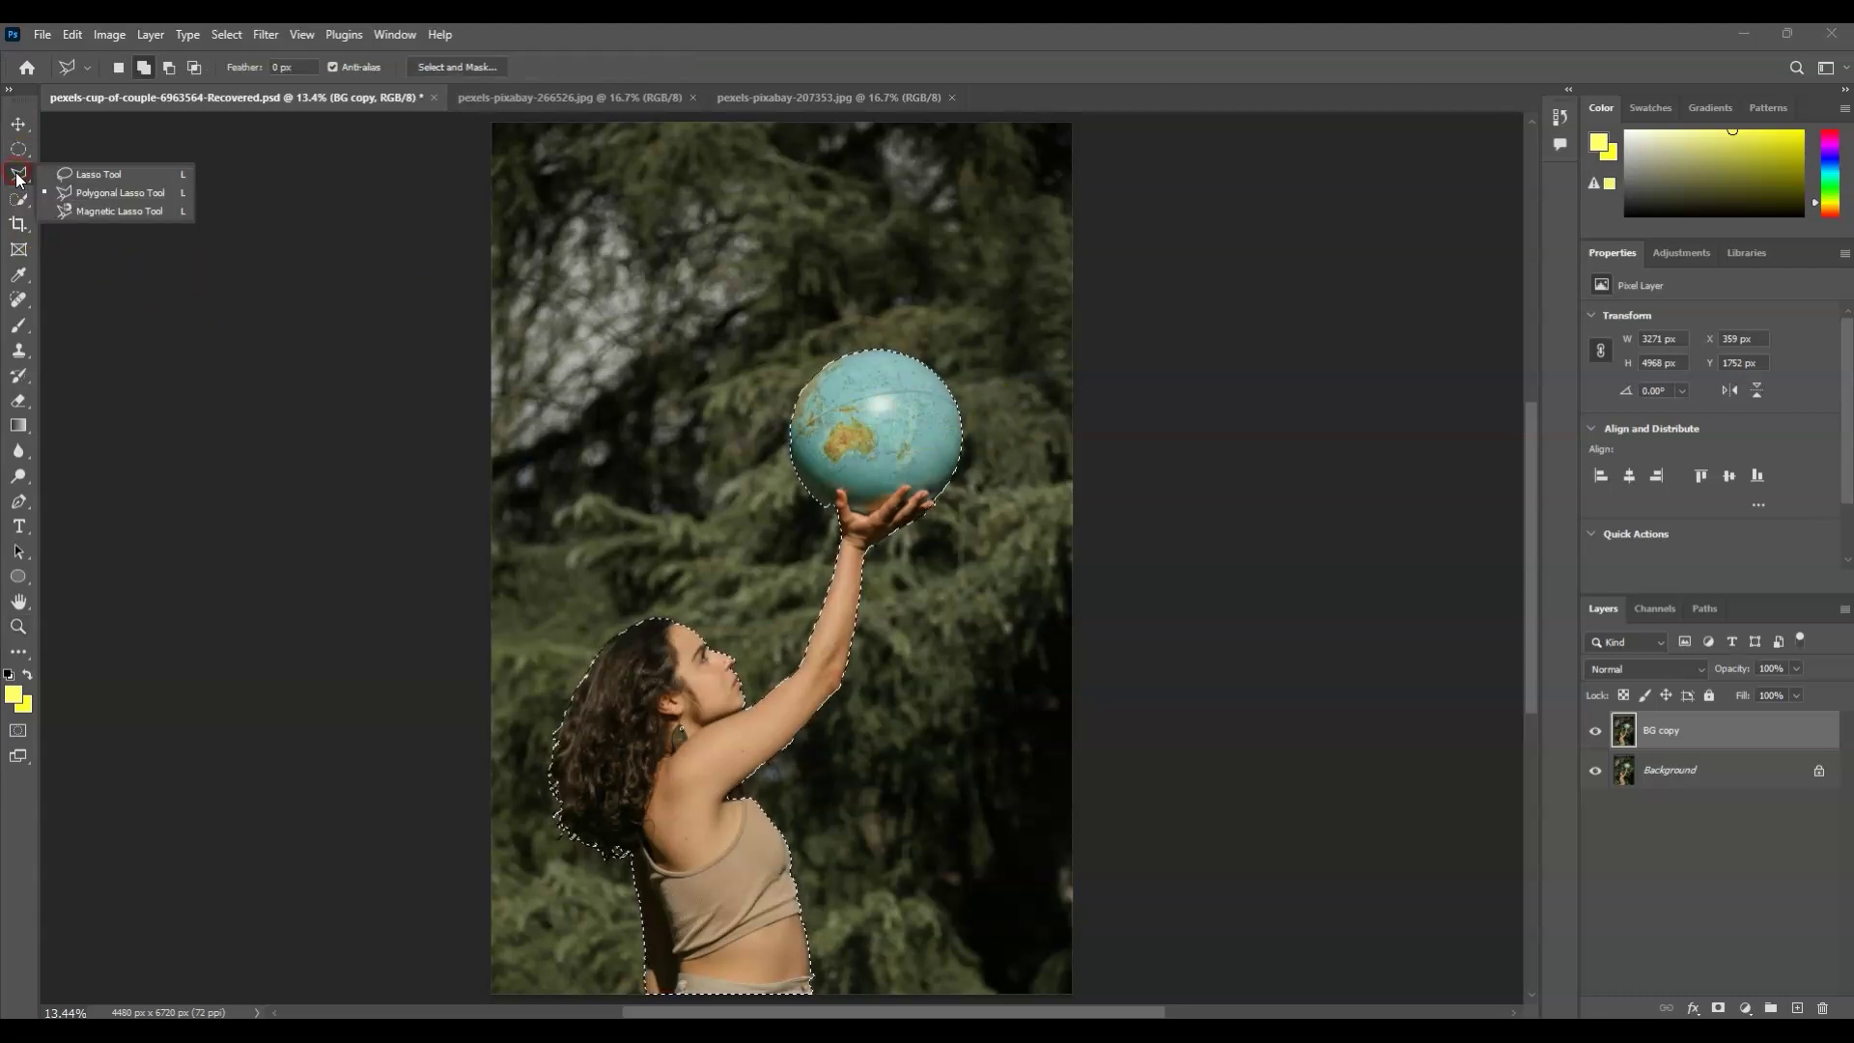
pyautogui.click(89, 191)
pyautogui.press('z')
pyautogui.moveTo(856, 469); pyautogui.dragTo(922, 483)
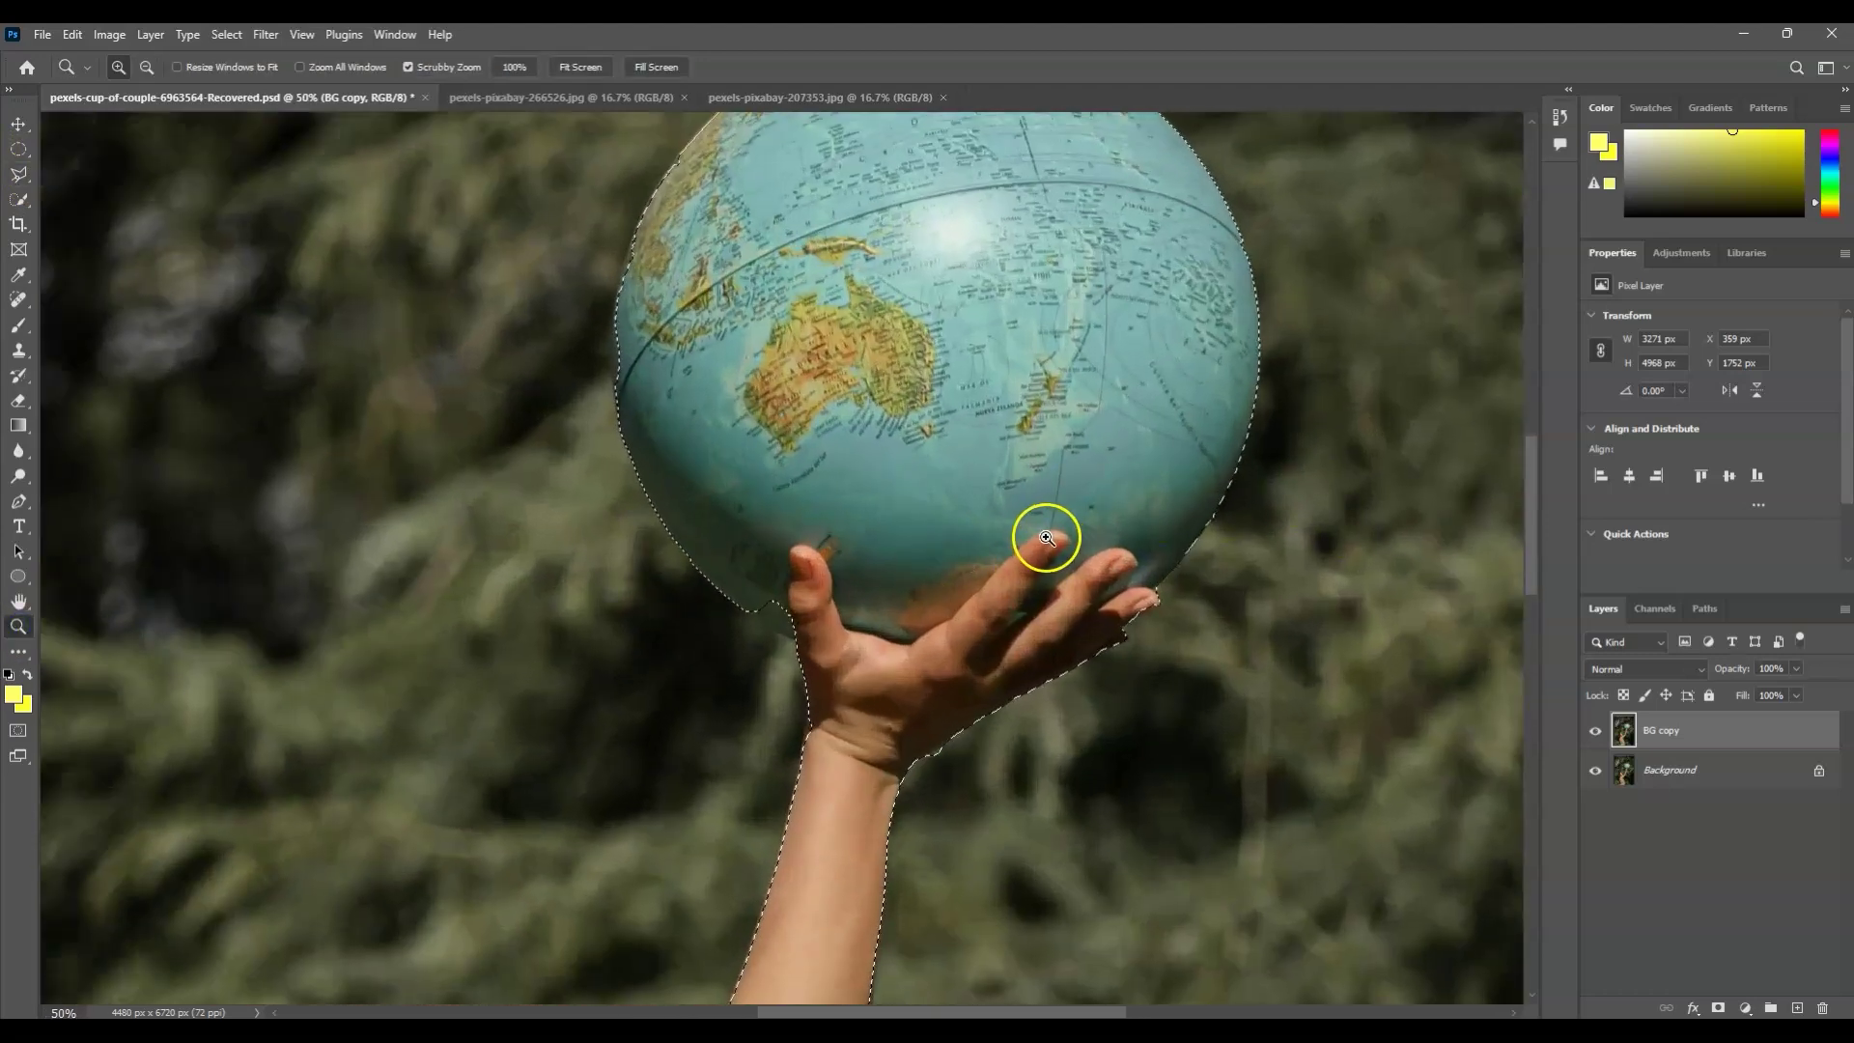
pyautogui.click(1203, 475)
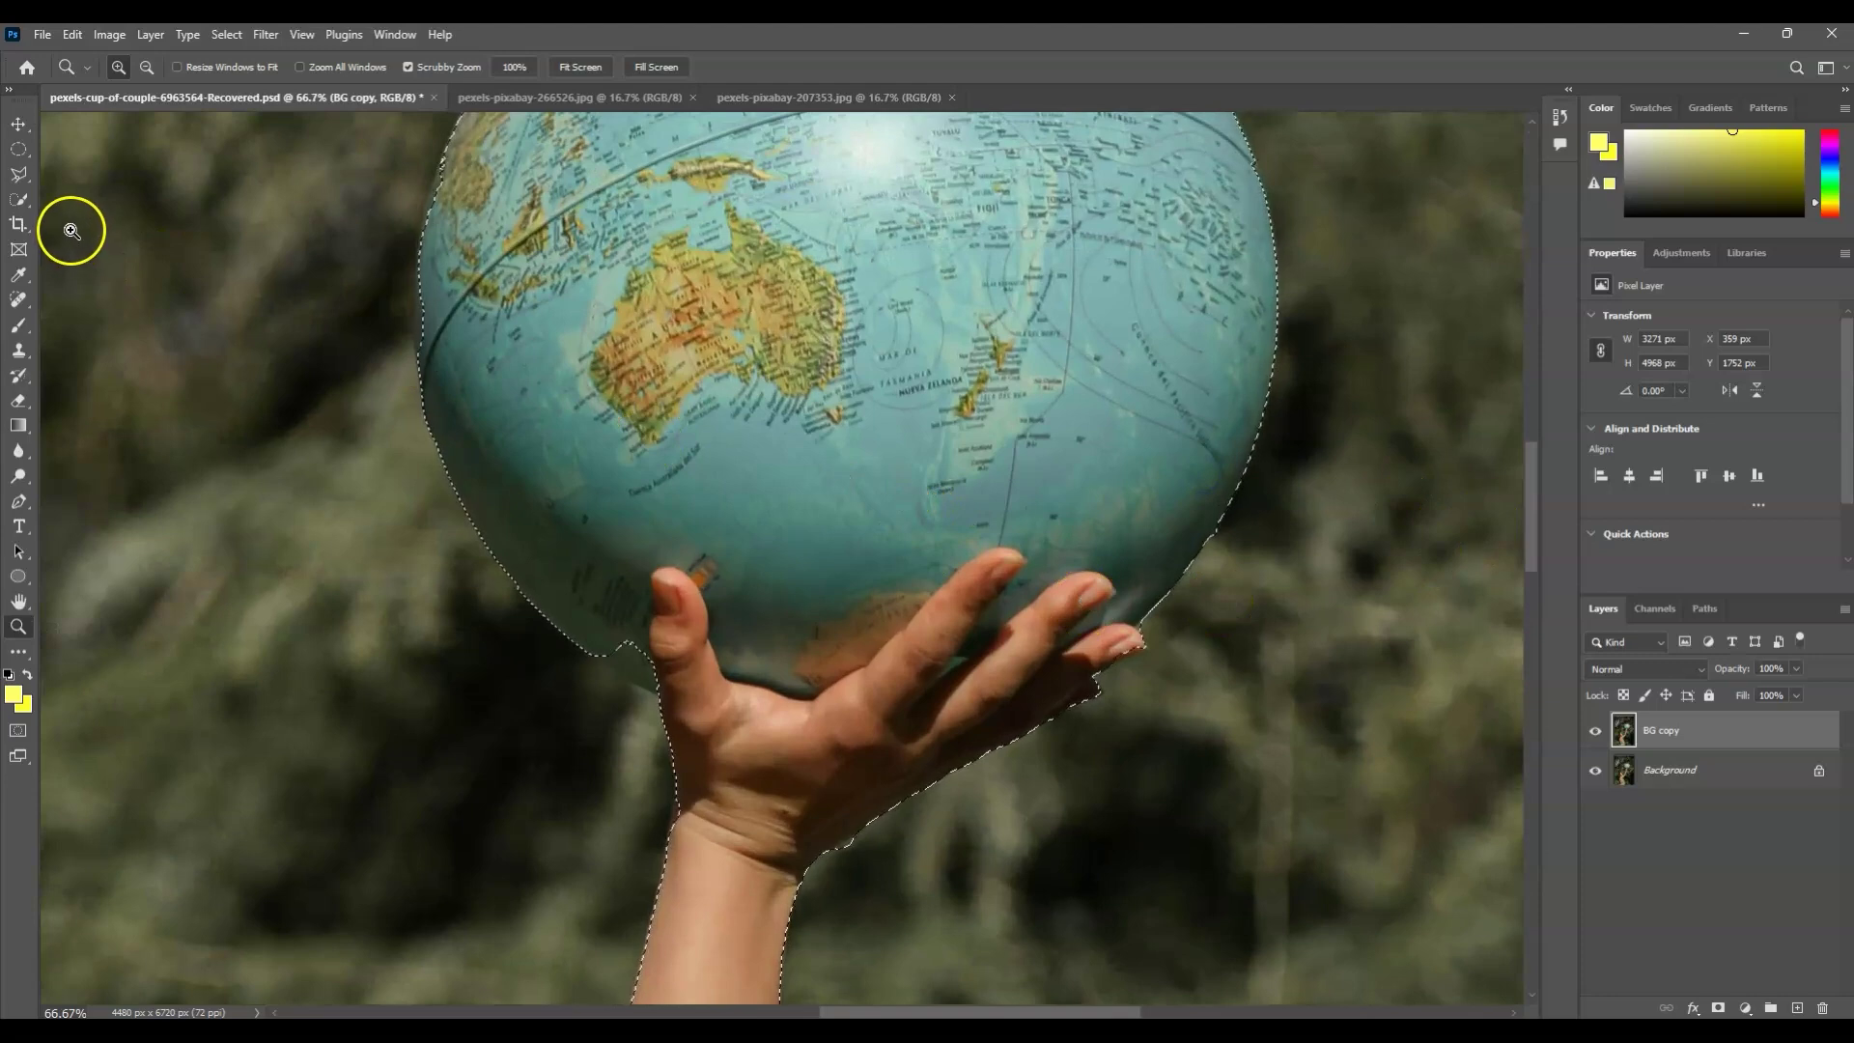
pyautogui.press('l')
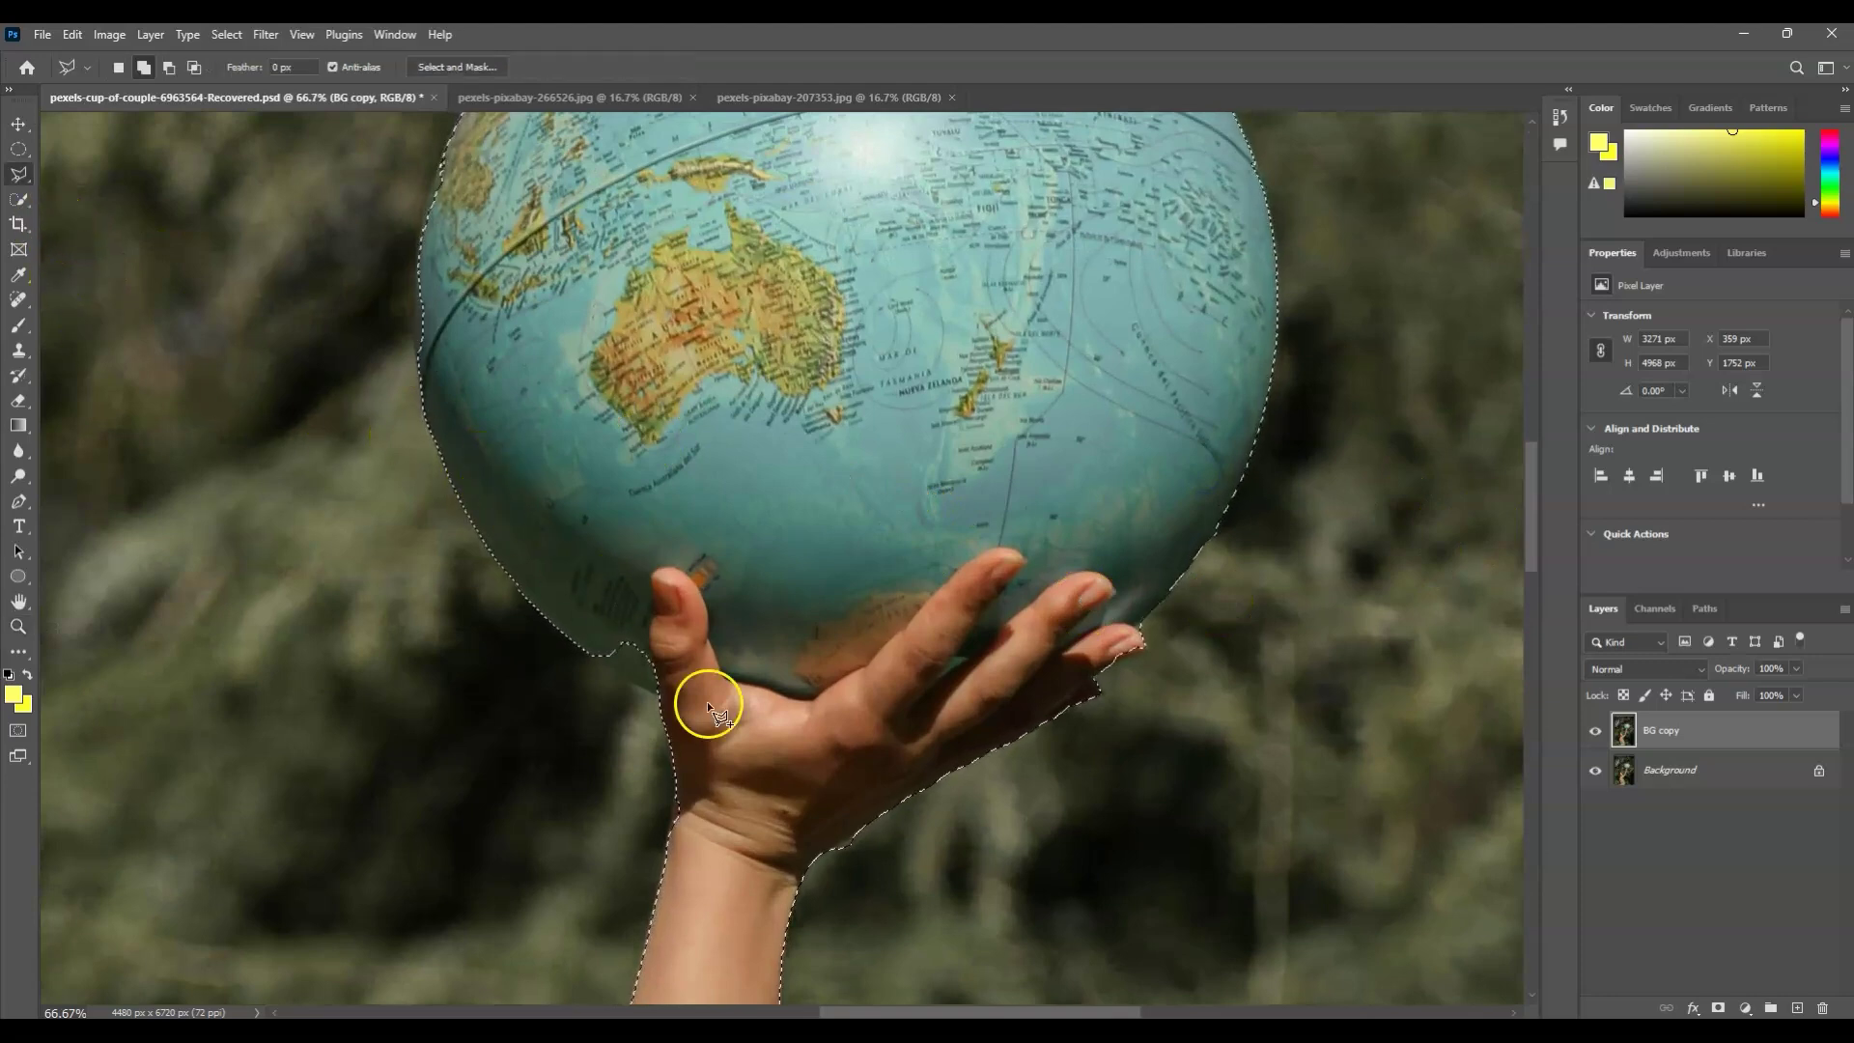
pyautogui.click(170, 69)
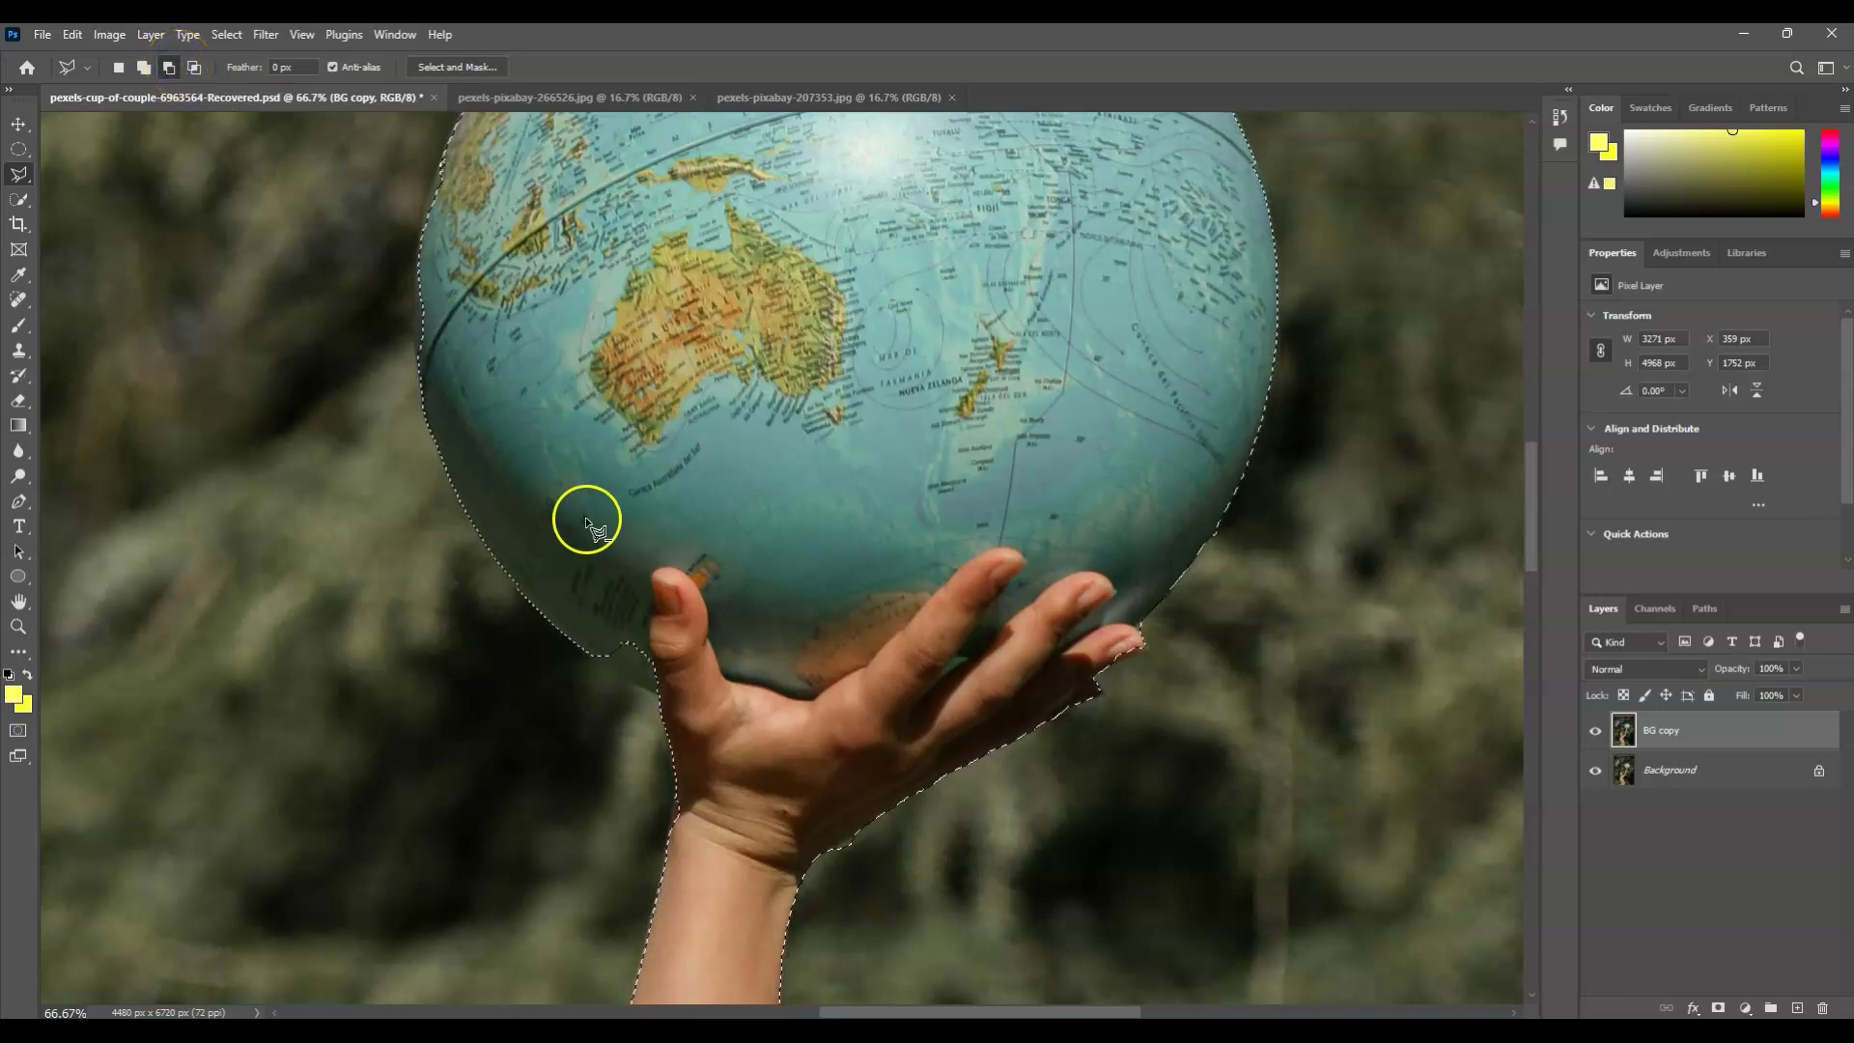
pyautogui.click(656, 666)
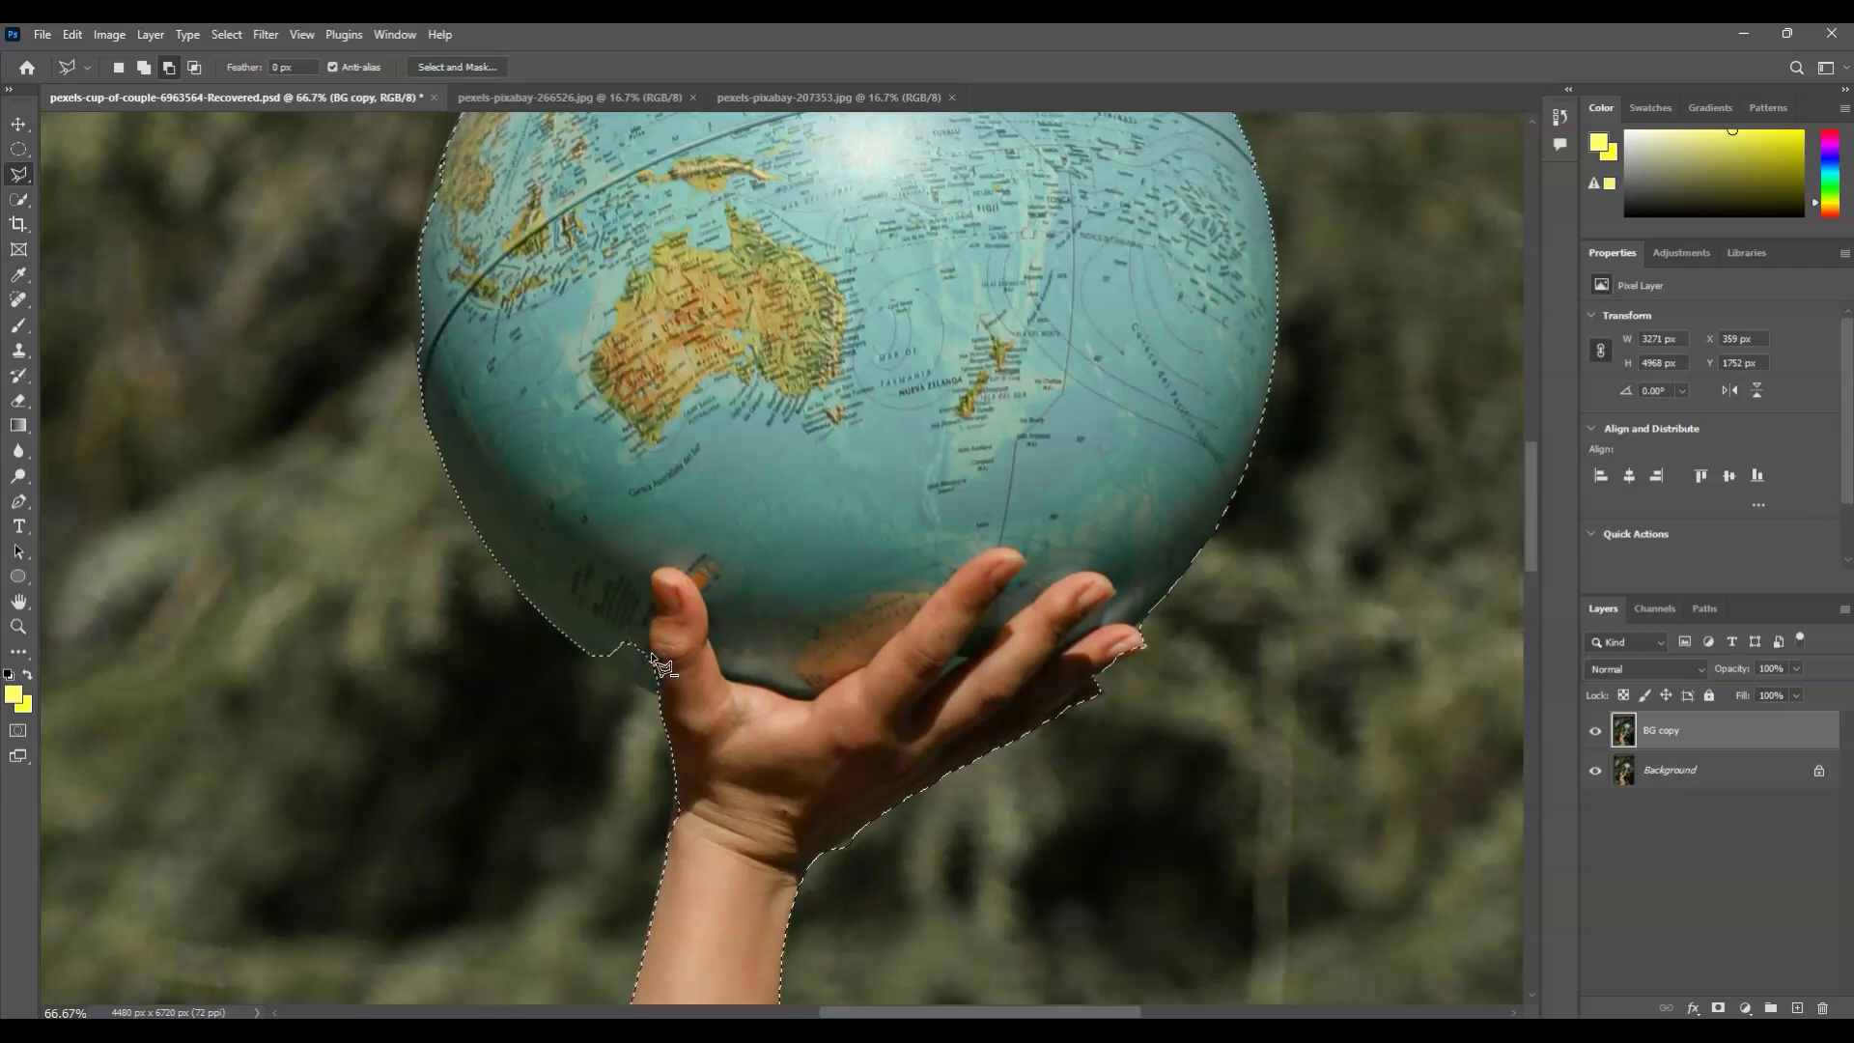
pyautogui.click(669, 566)
pyautogui.click(722, 680)
pyautogui.click(909, 623)
pyautogui.click(1020, 554)
pyautogui.click(996, 635)
pyautogui.click(1112, 583)
pyautogui.click(1082, 635)
pyautogui.click(518, 621)
pyautogui.doubleClick(878, 541)
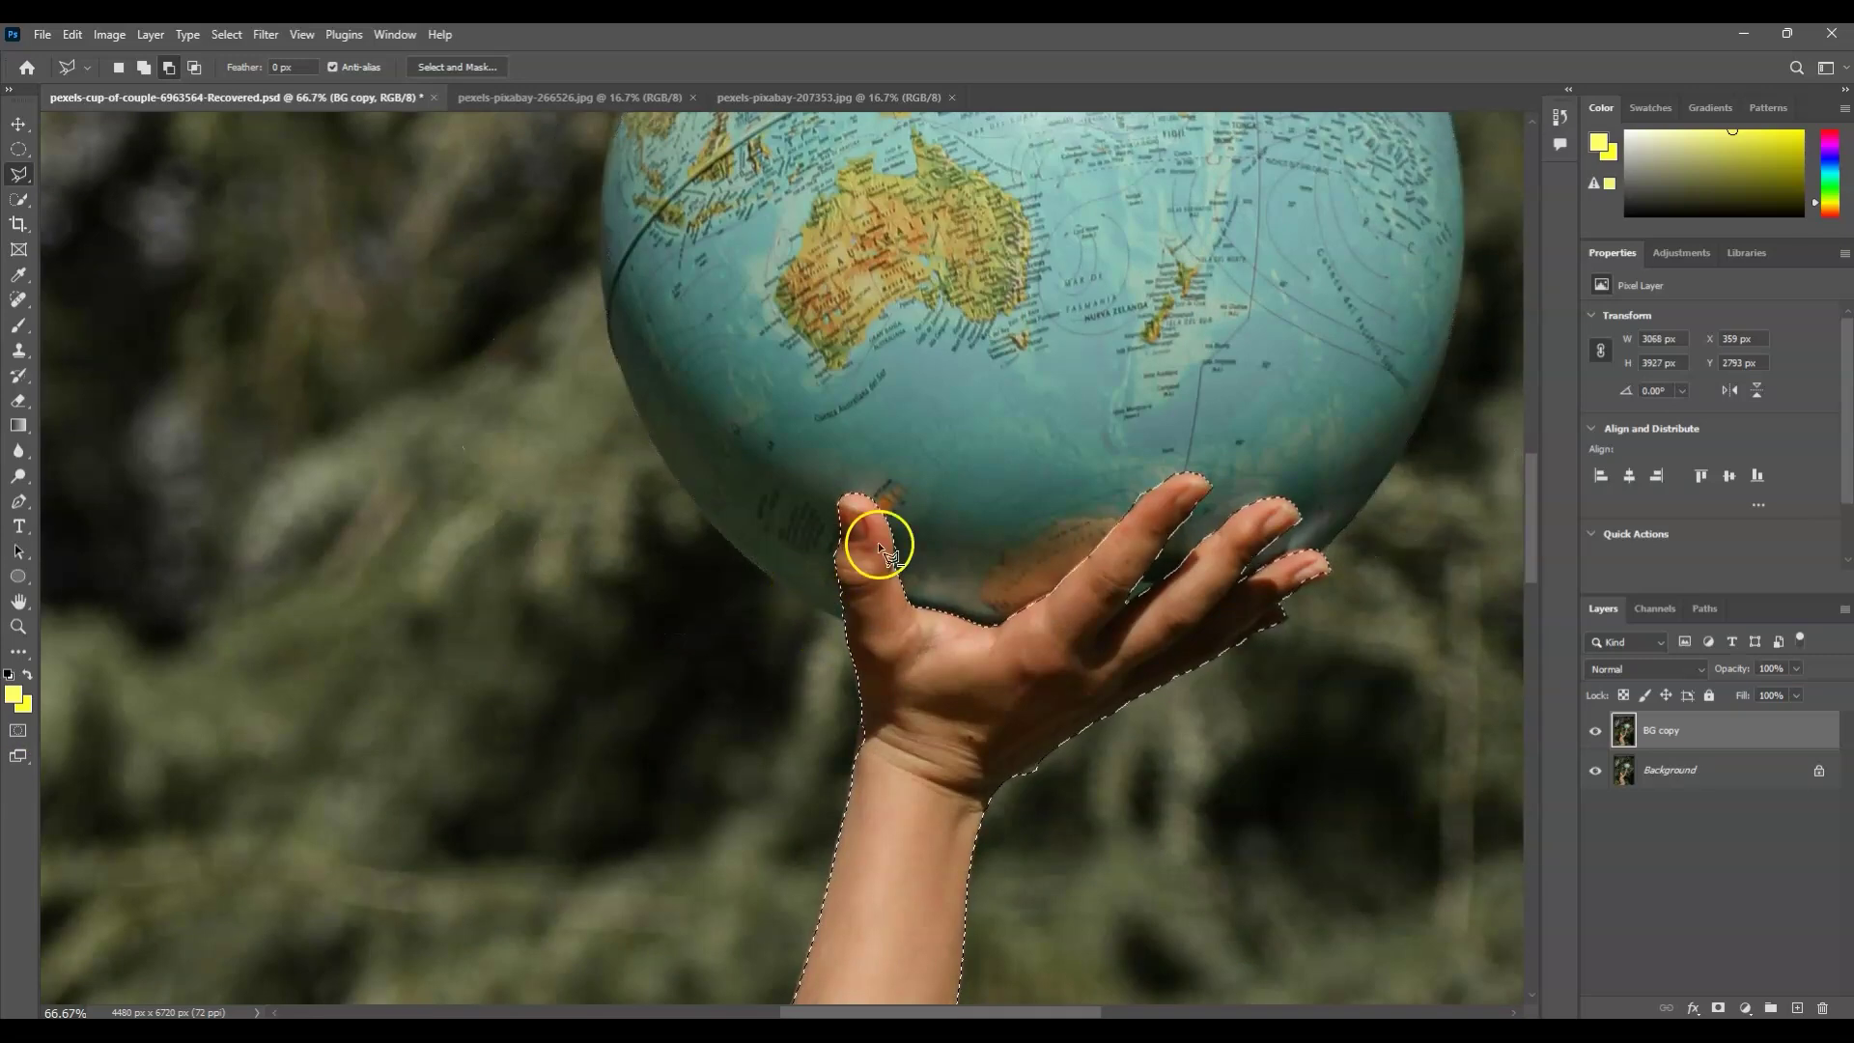
pyautogui.press('z')
pyautogui.hotkey('ctrl', '0')
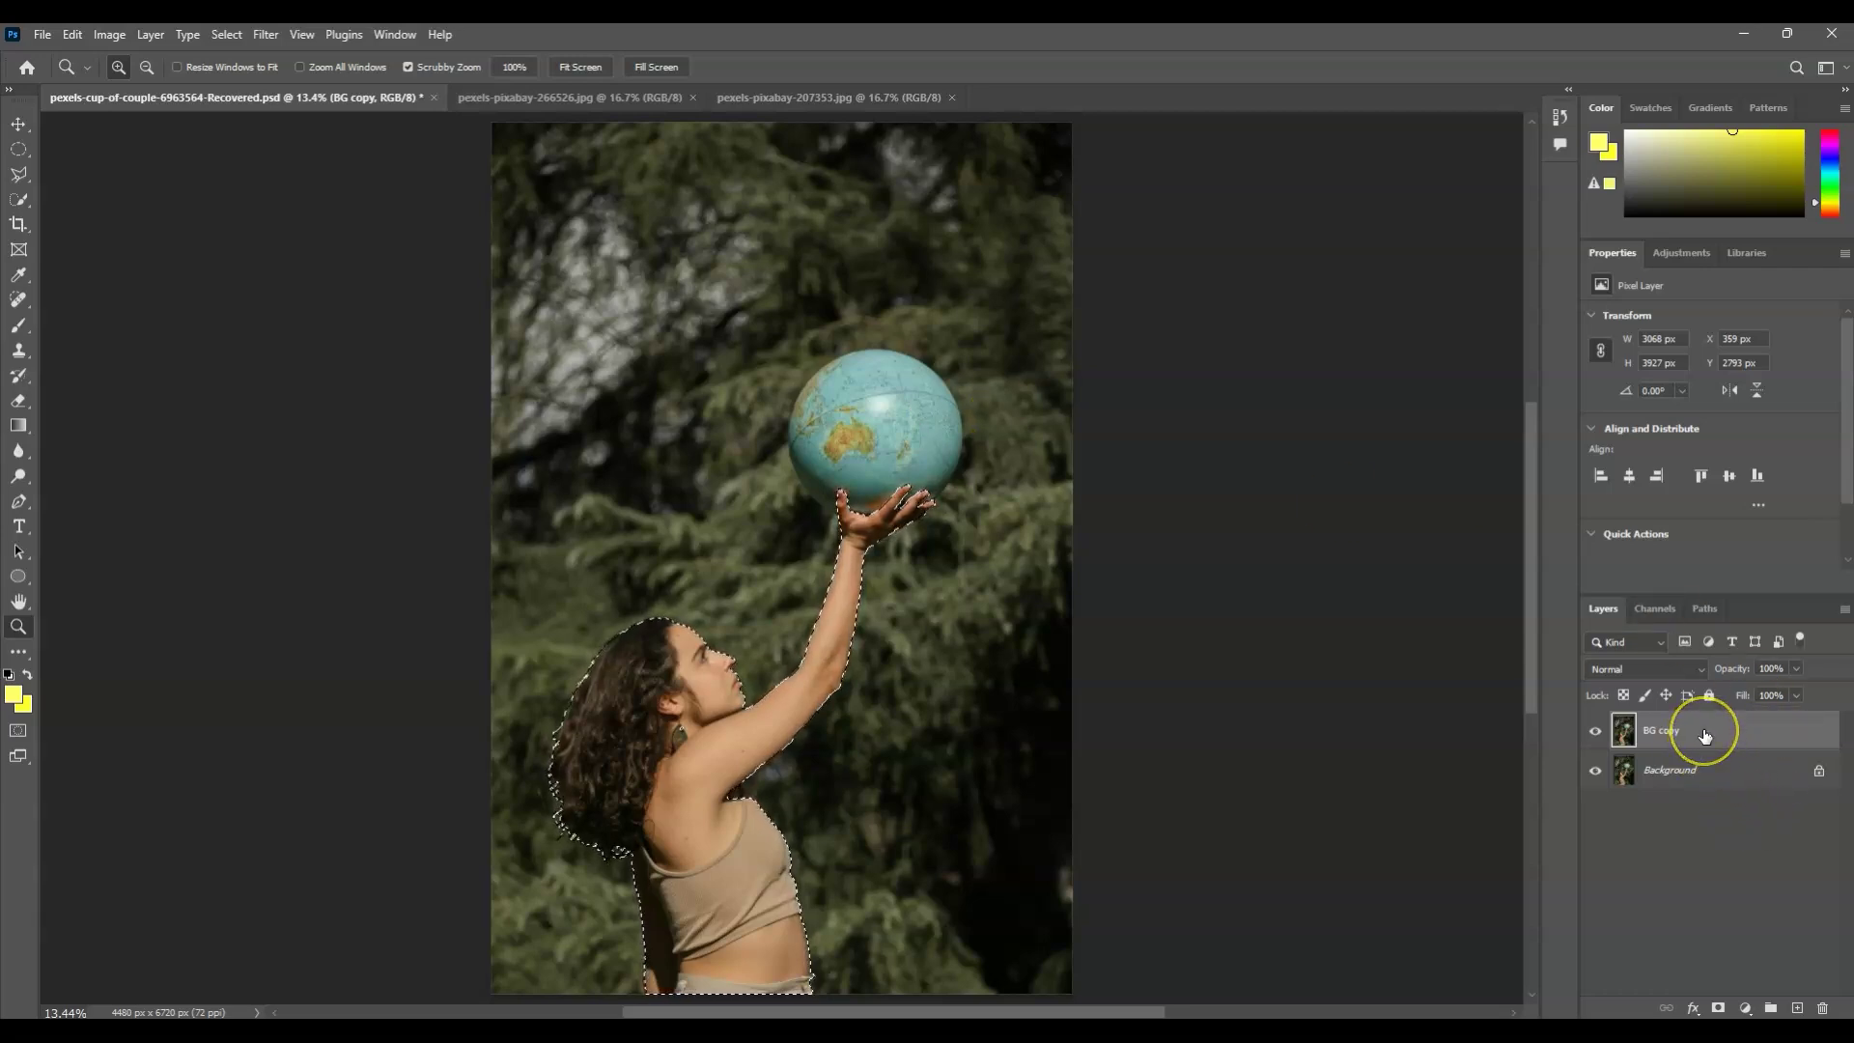
# - Copy the selected woman to a new layer, check the cutout with the lower layers hidden, and rename the layer "subject"
pyautogui.hotkey('ctrl', 'j')
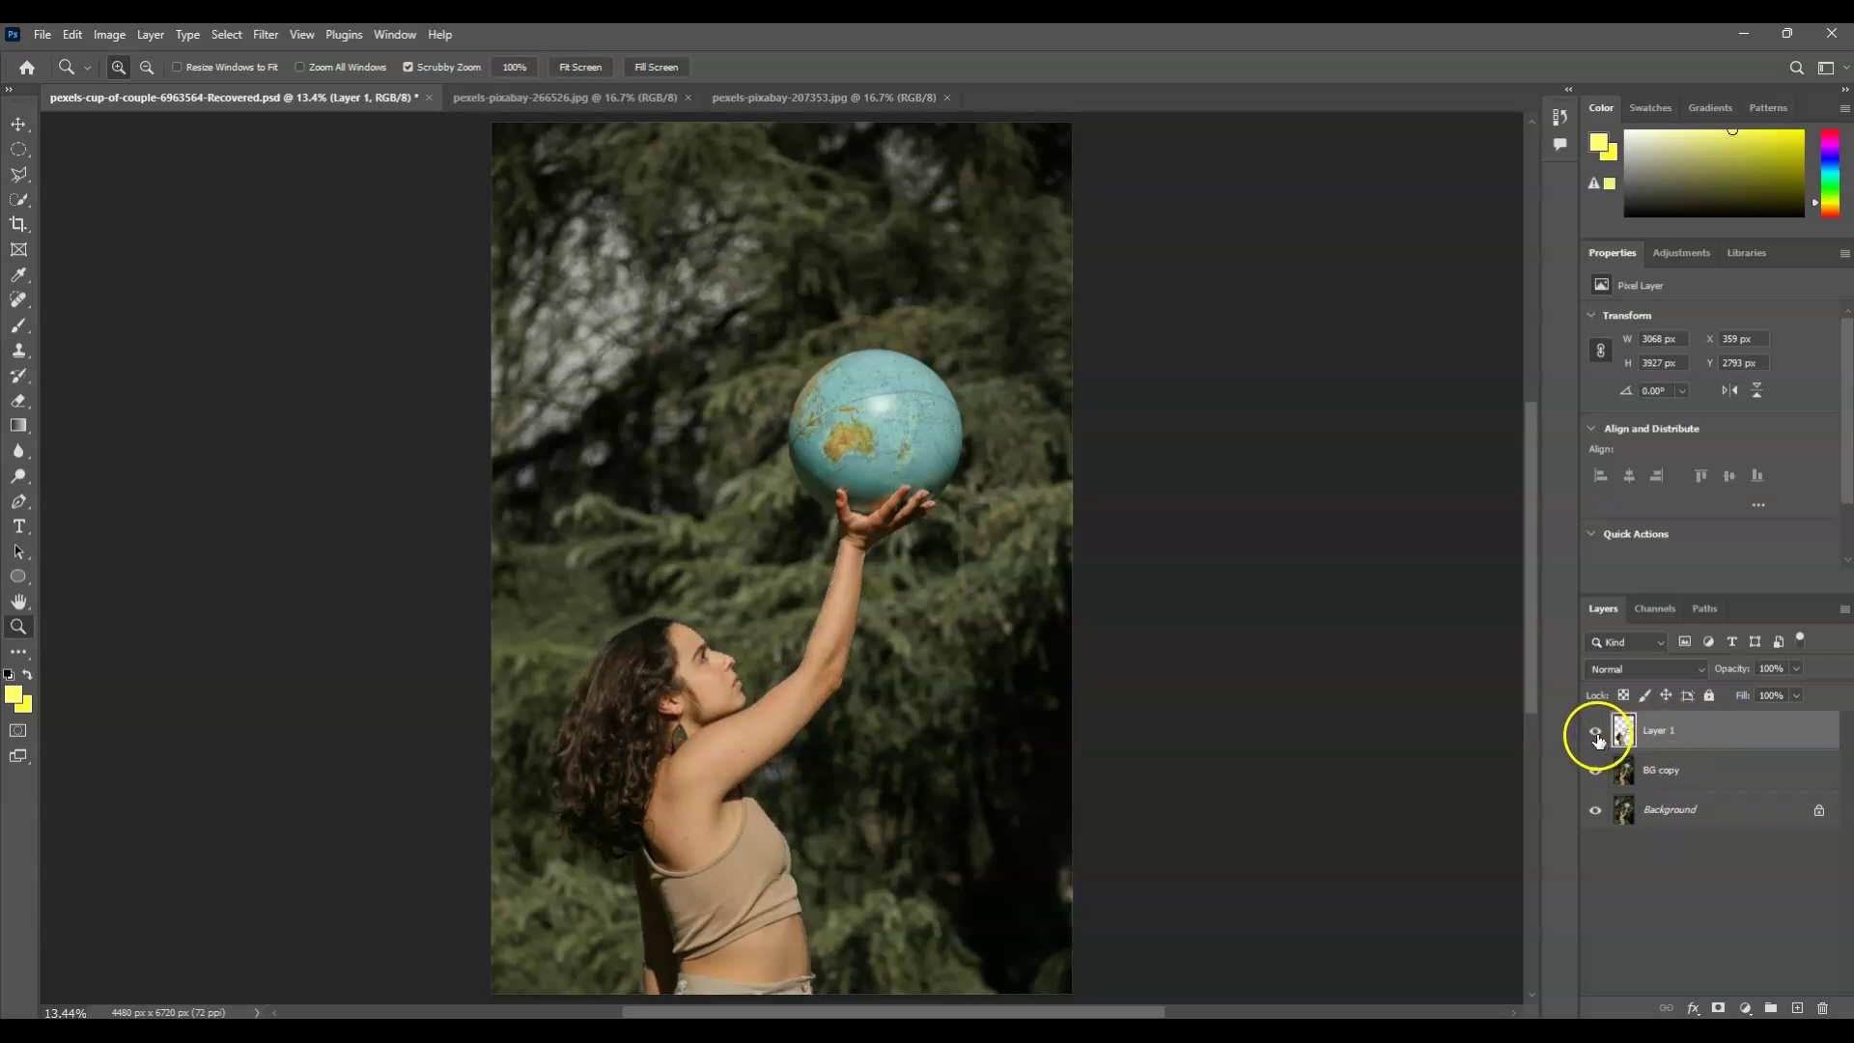
pyautogui.click(1601, 768)
pyautogui.click(1595, 809)
pyautogui.click(1595, 809)
pyautogui.click(1595, 809)
pyautogui.click(1597, 771)
pyautogui.click(1597, 810)
pyautogui.doubleClick(1658, 731)
pyautogui.click(1683, 881)
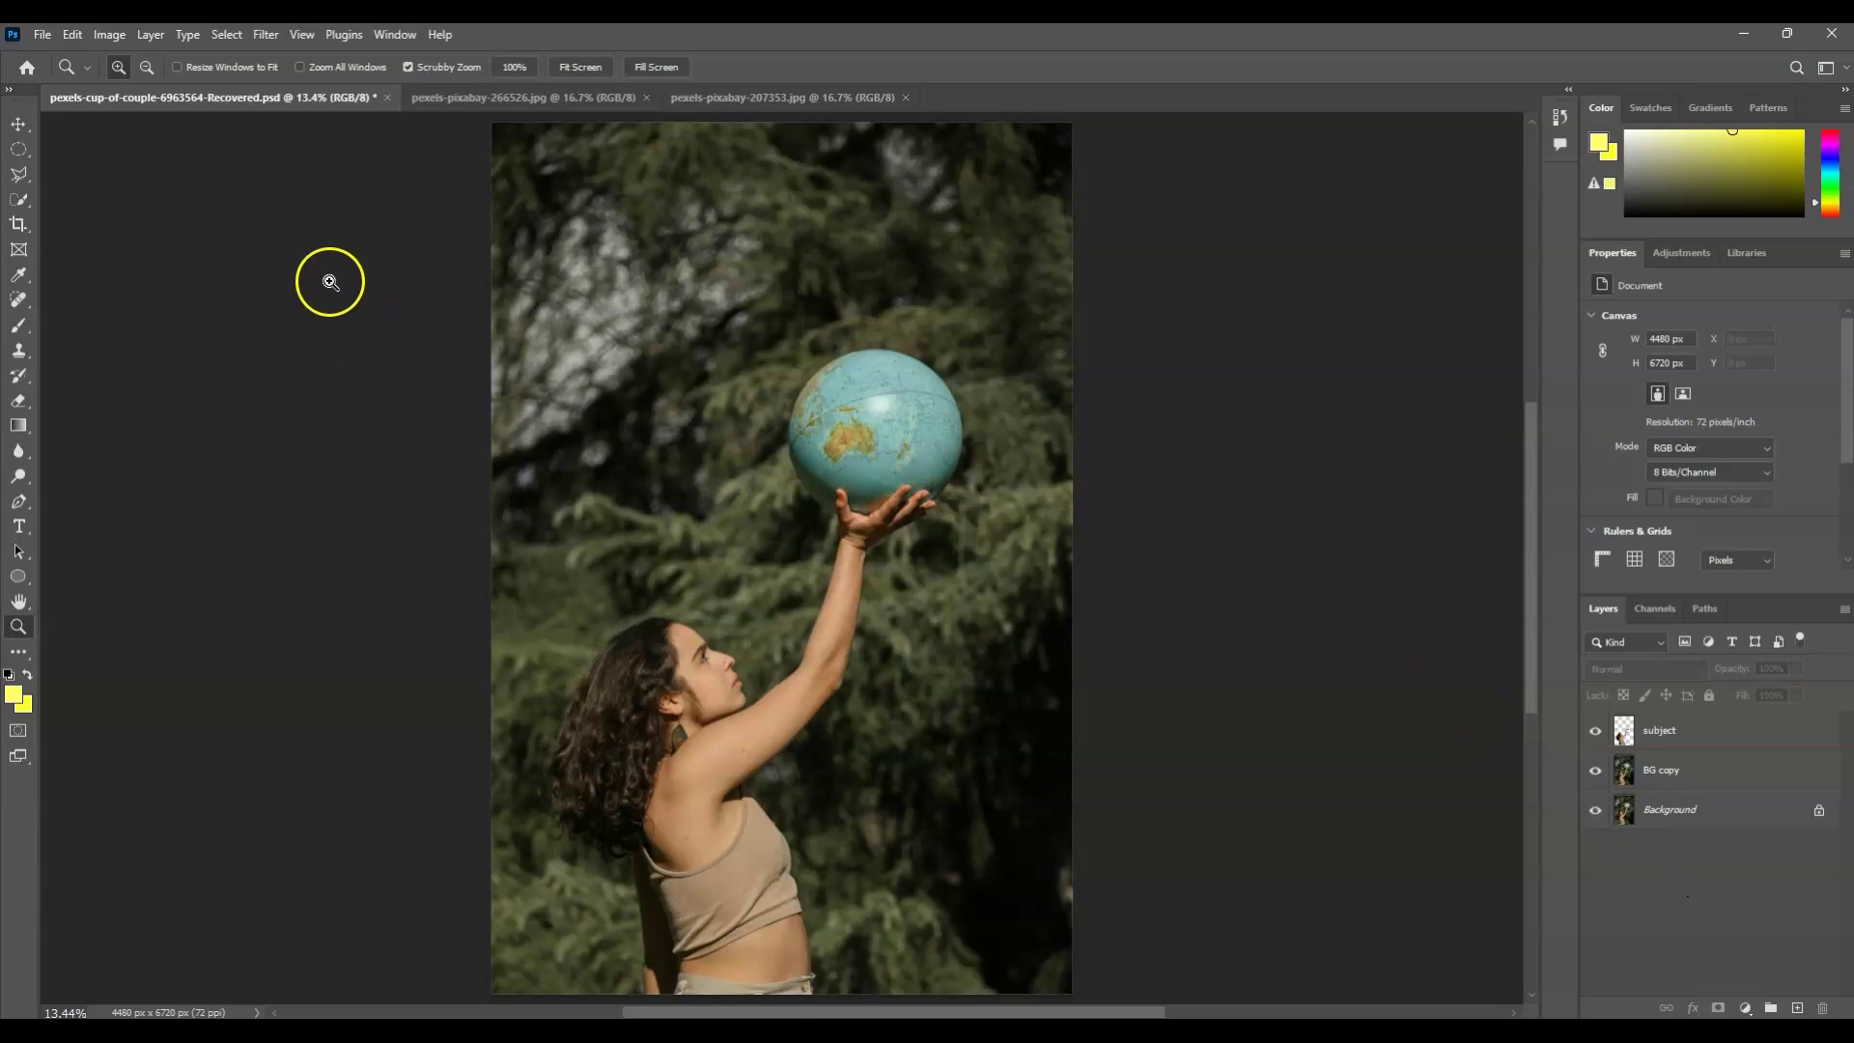
# - Bring the flames image pexels-pixabay-207353.jpg into the photo of the woman as a new layer
pyautogui.click(755, 103)
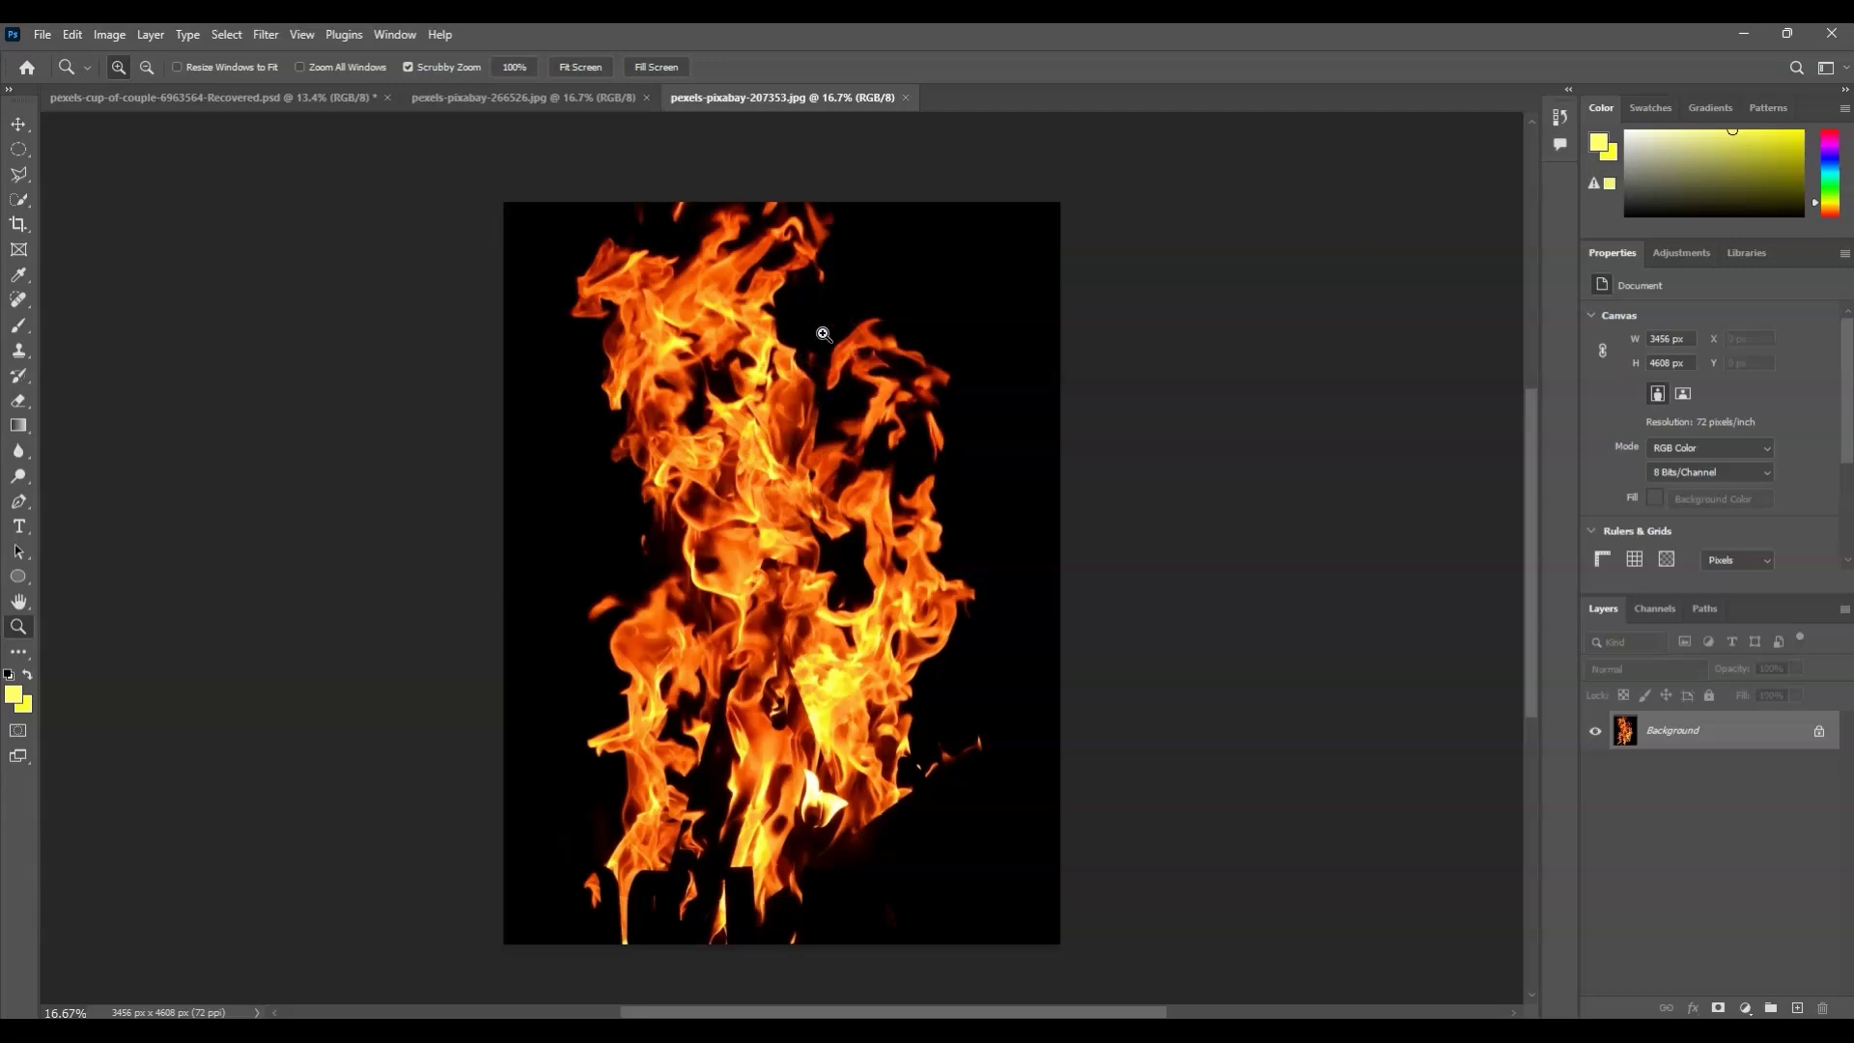
pyautogui.press('v')
pyautogui.moveTo(848, 331); pyautogui.dragTo(669, 469)
pyautogui.moveTo(859, 537); pyautogui.dragTo(753, 426)
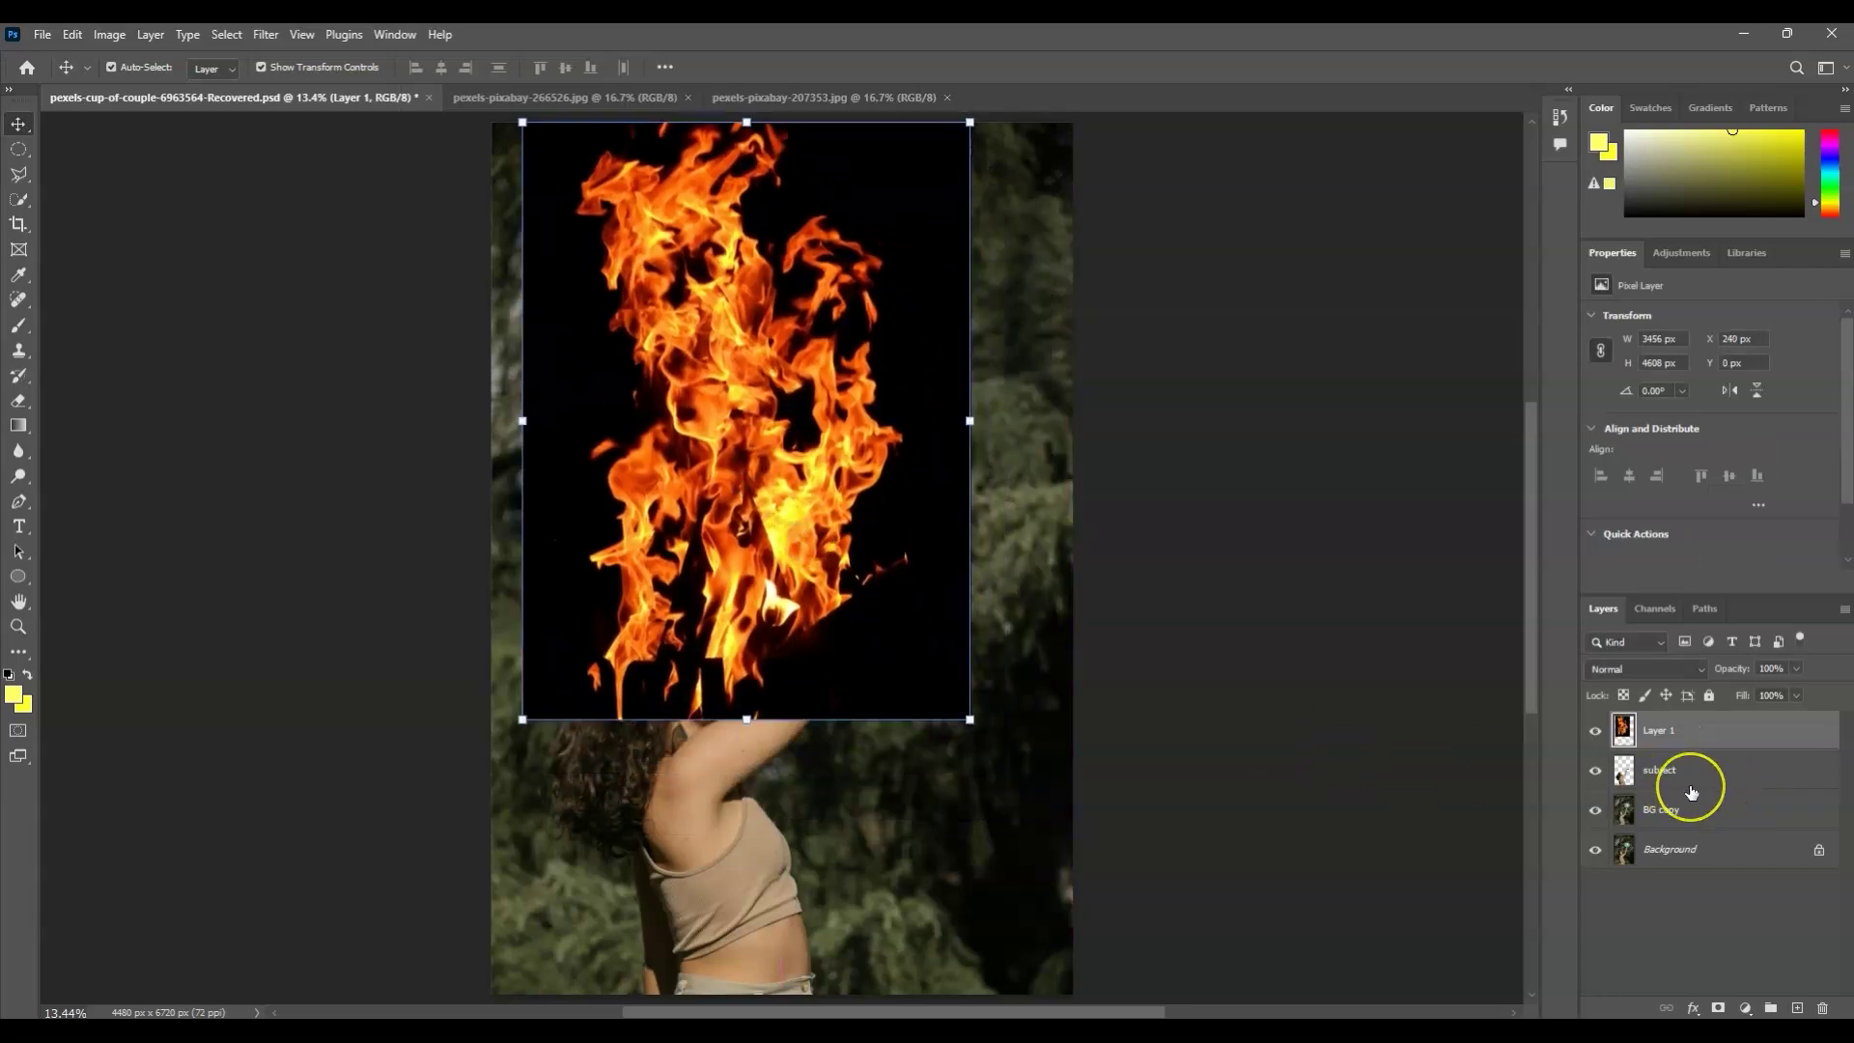
# - Place the flames layer below the subject layer and move the flames over the globe
pyautogui.click(1675, 729)
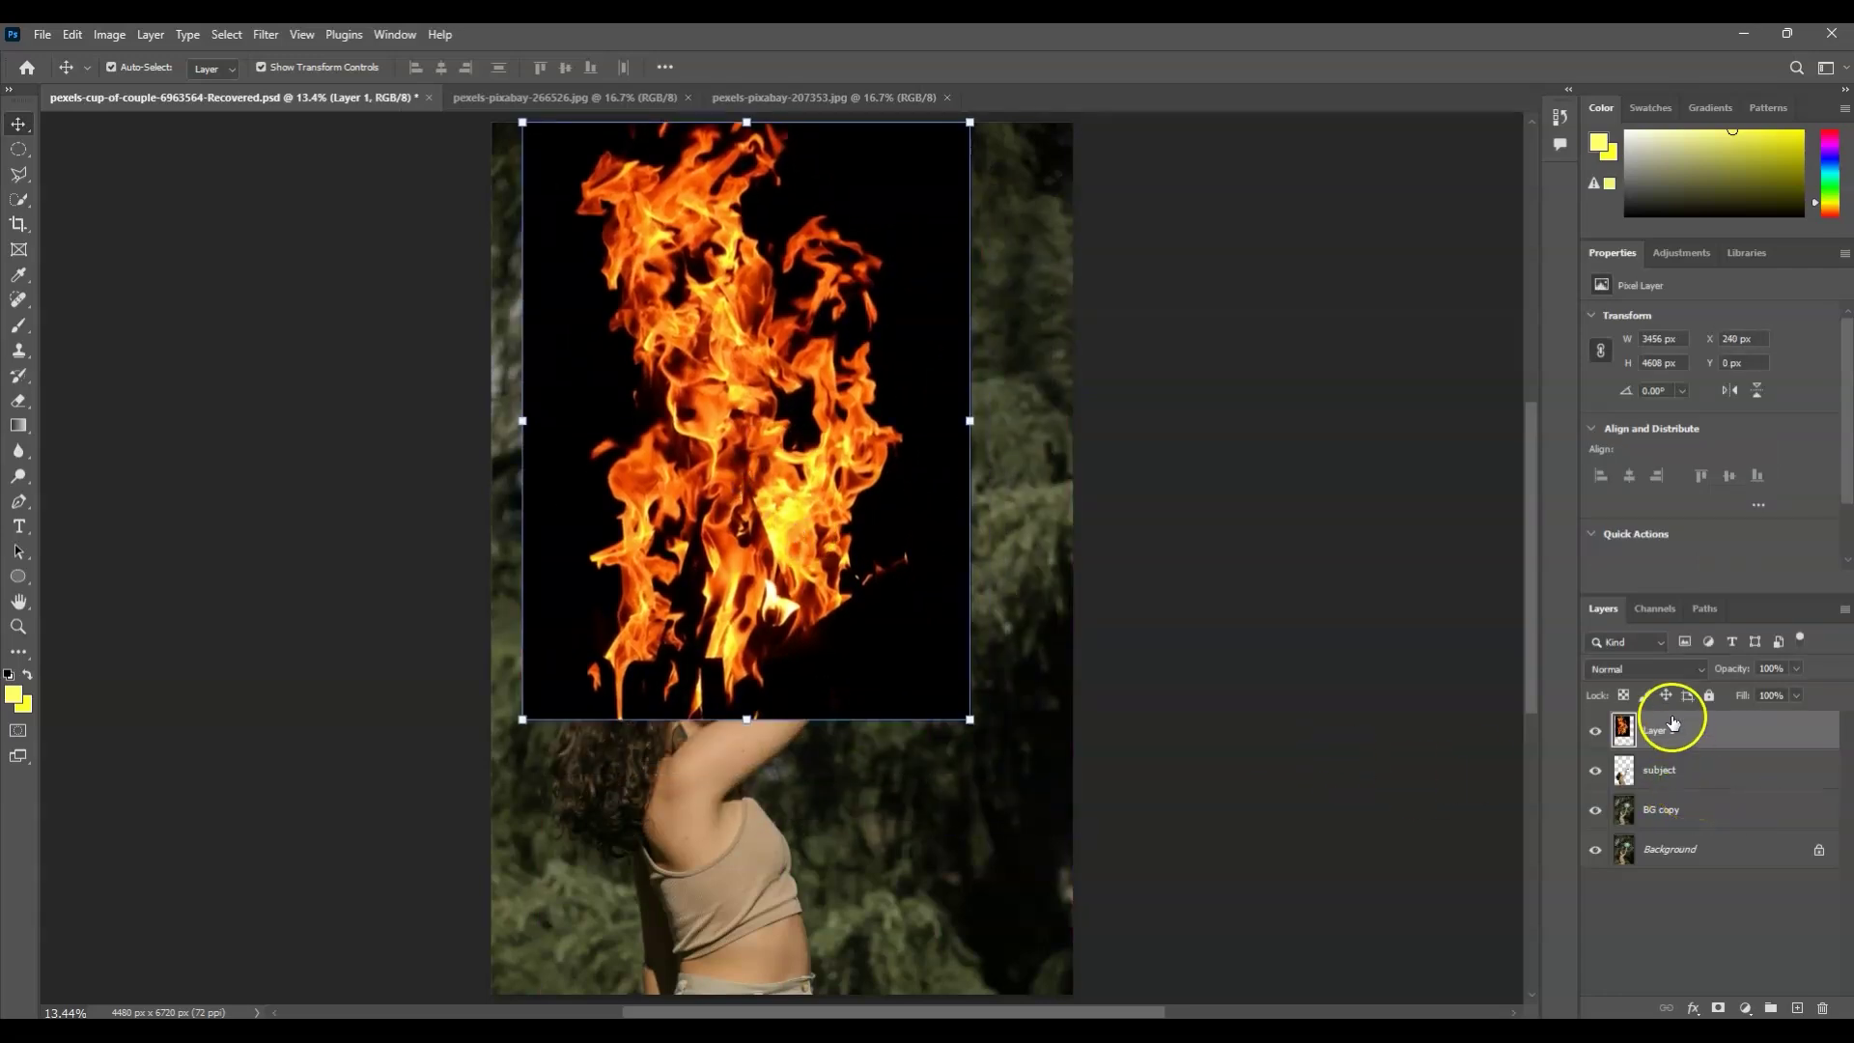
pyautogui.moveTo(1675, 729); pyautogui.dragTo(1680, 774)
pyautogui.moveTo(842, 556); pyautogui.dragTo(886, 486)
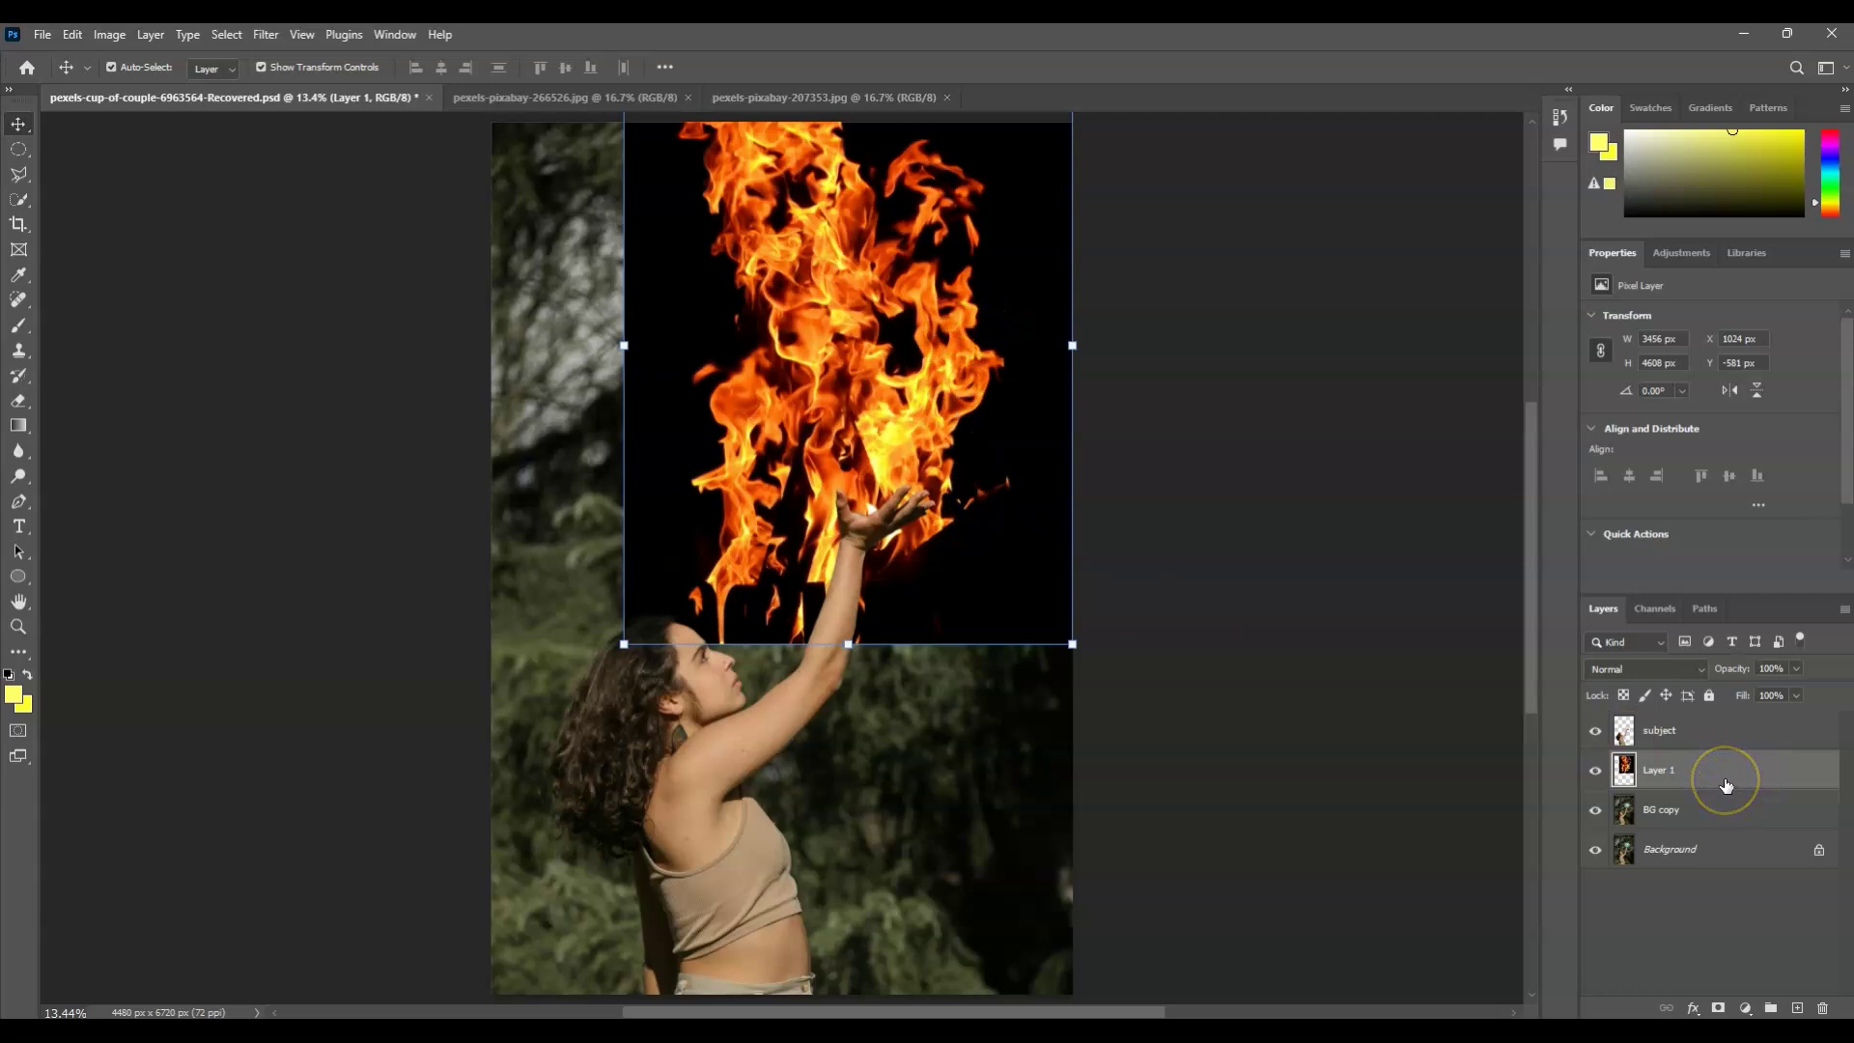
# - Set the flames layer's blend mode to Screen, scale it to about 79%, and position the flames around the globe
pyautogui.click(1701, 670)
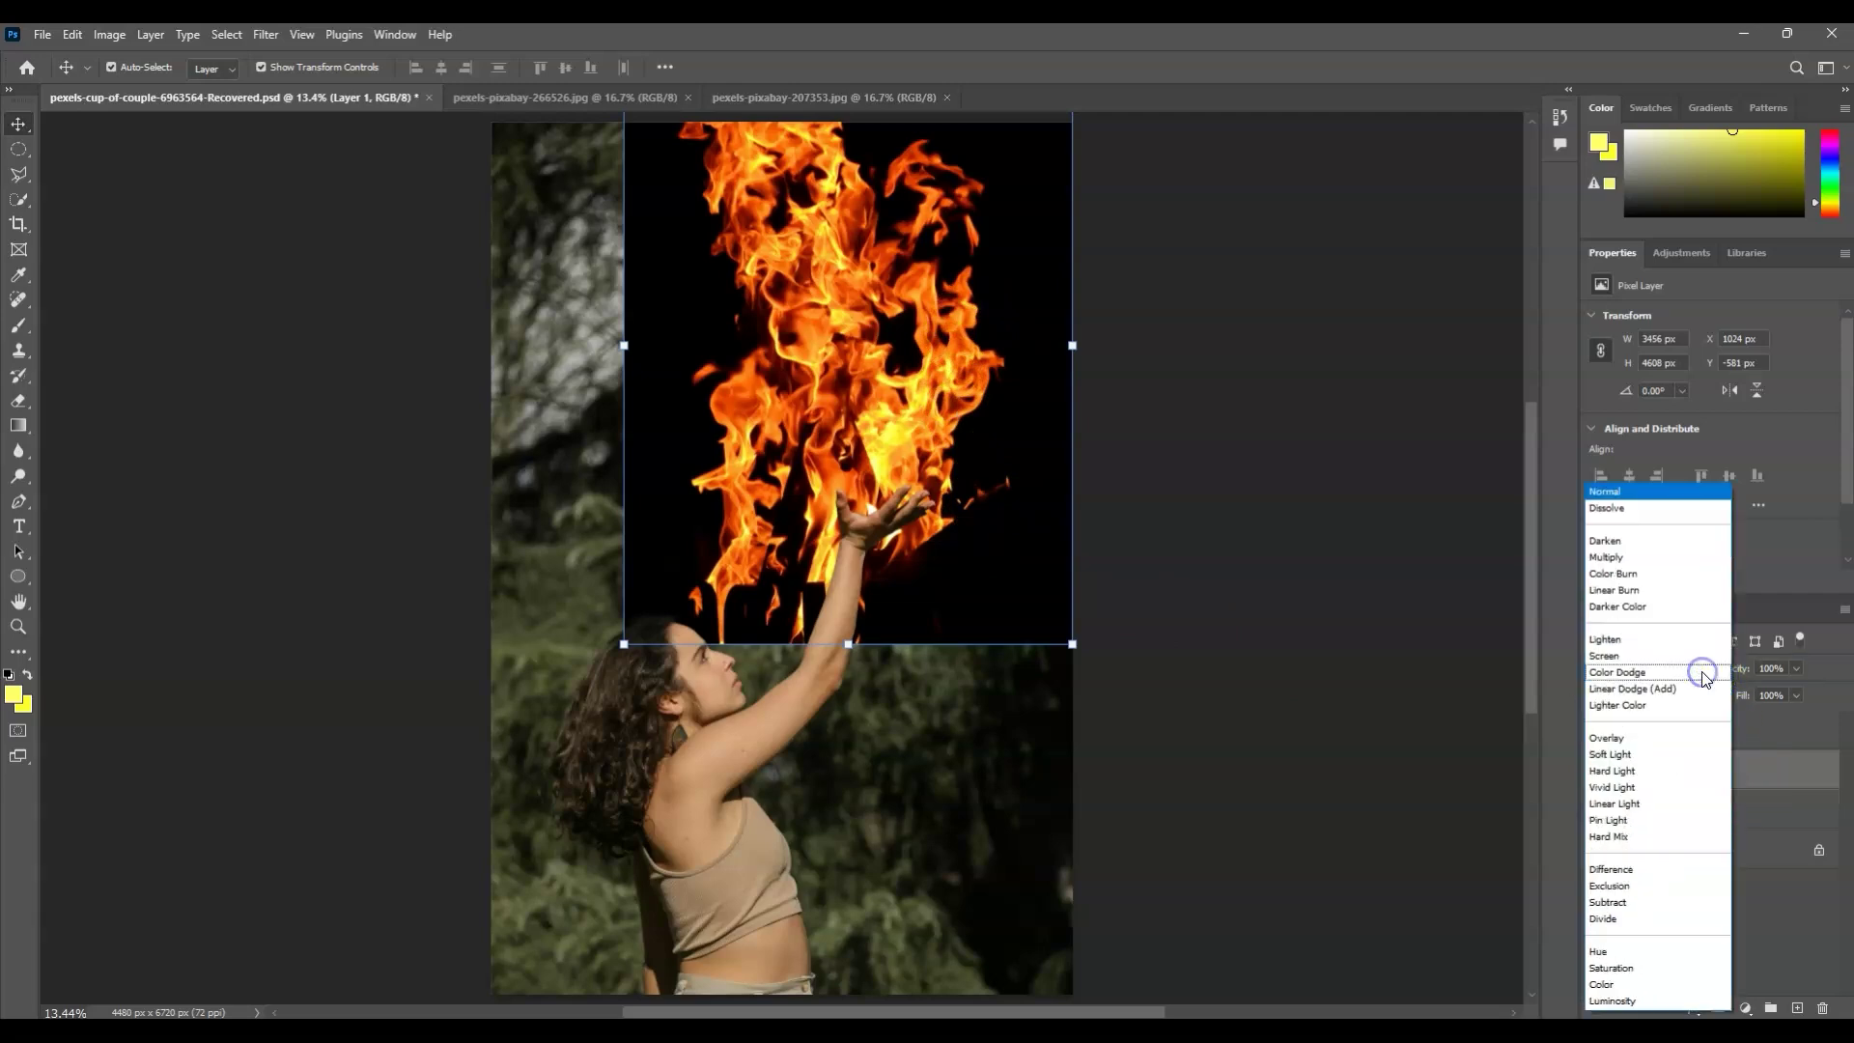
pyautogui.click(1677, 660)
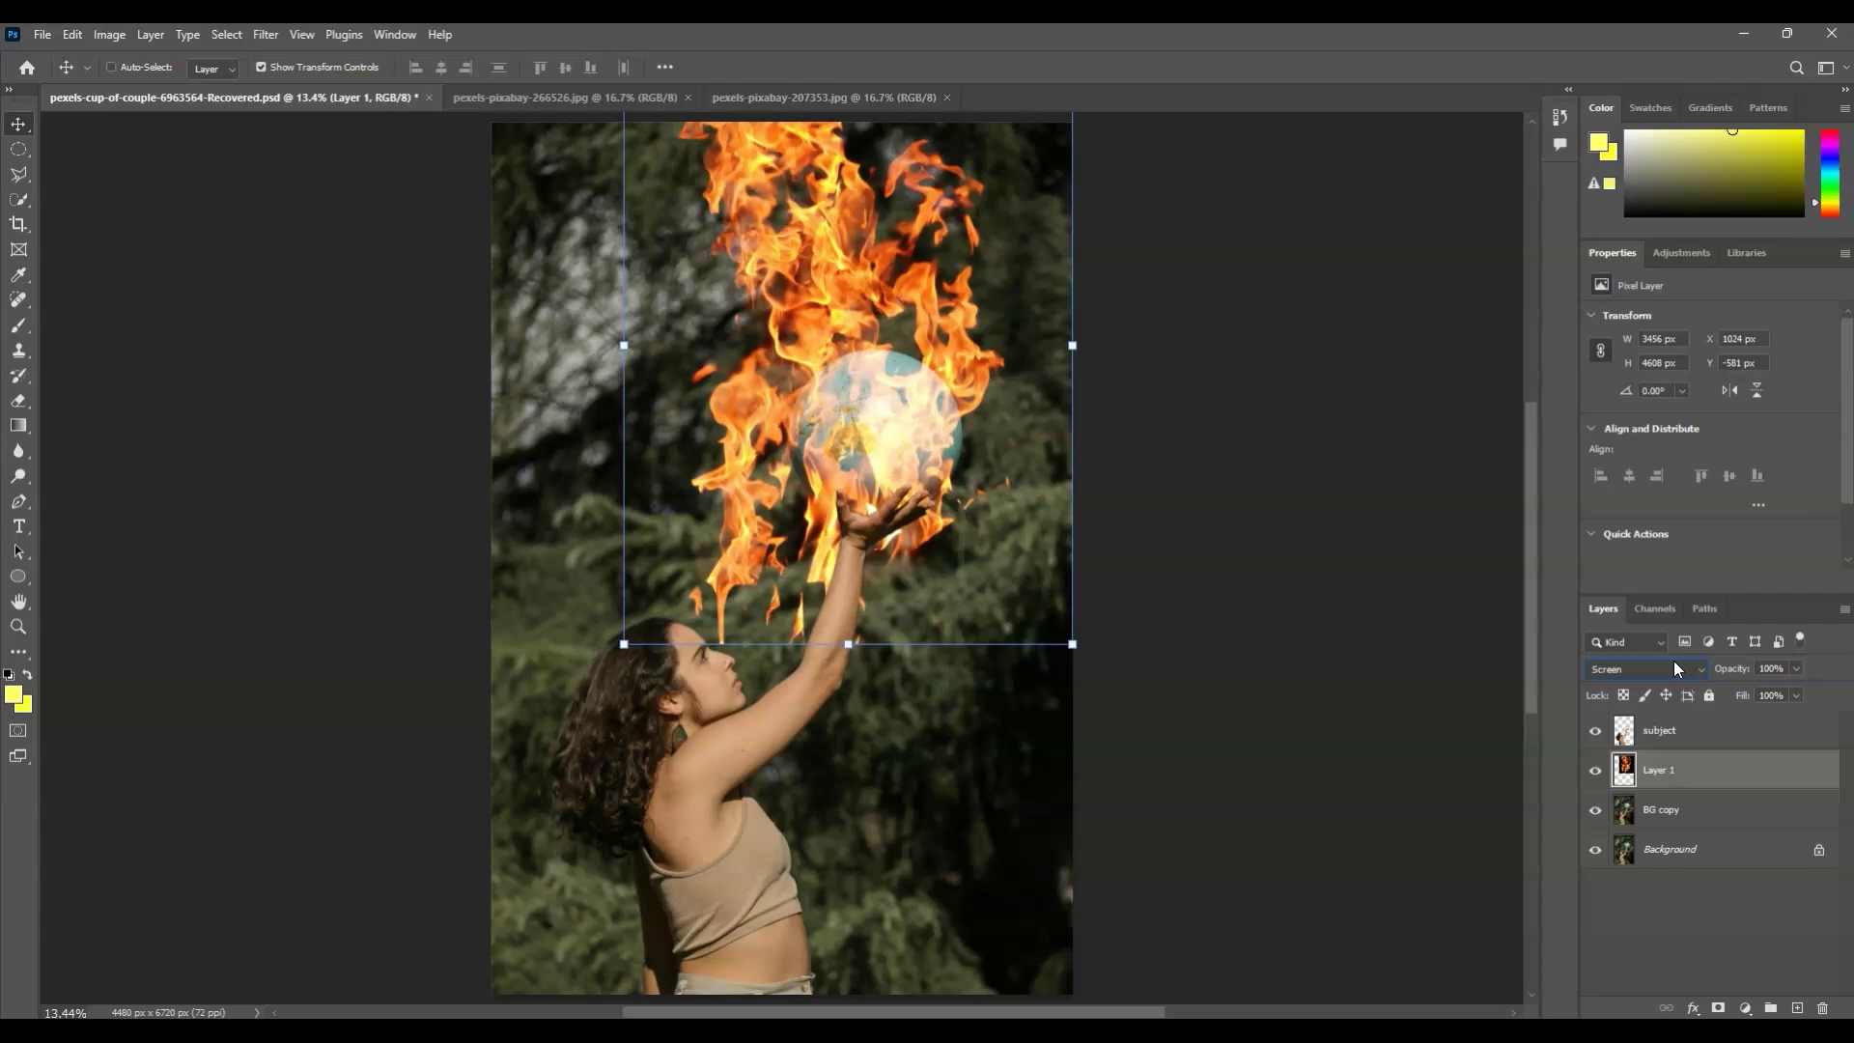
pyautogui.hotkey('ctrl', 't')
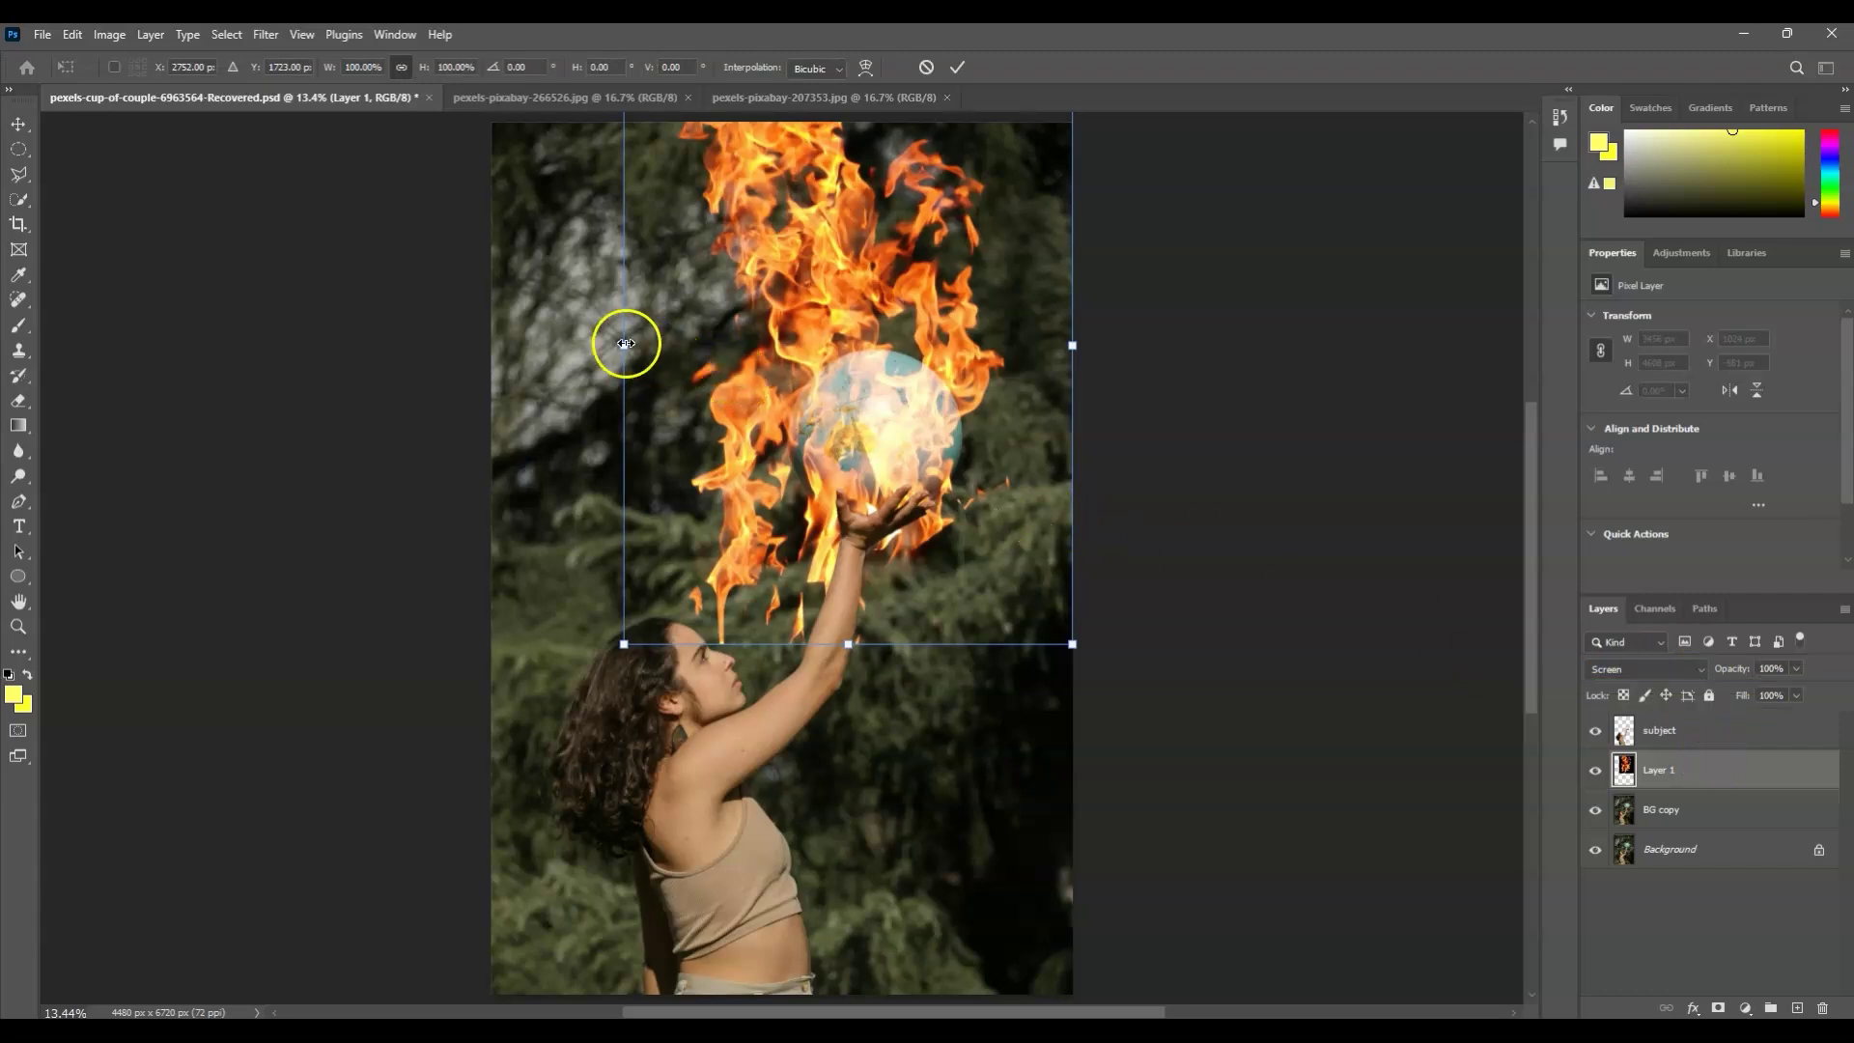
pyautogui.moveTo(623, 344); pyautogui.dragTo(742, 312)
pyautogui.moveTo(828, 389); pyautogui.dragTo(952, 402)
pyautogui.moveTo(1054, 354); pyautogui.dragTo(1060, 353)
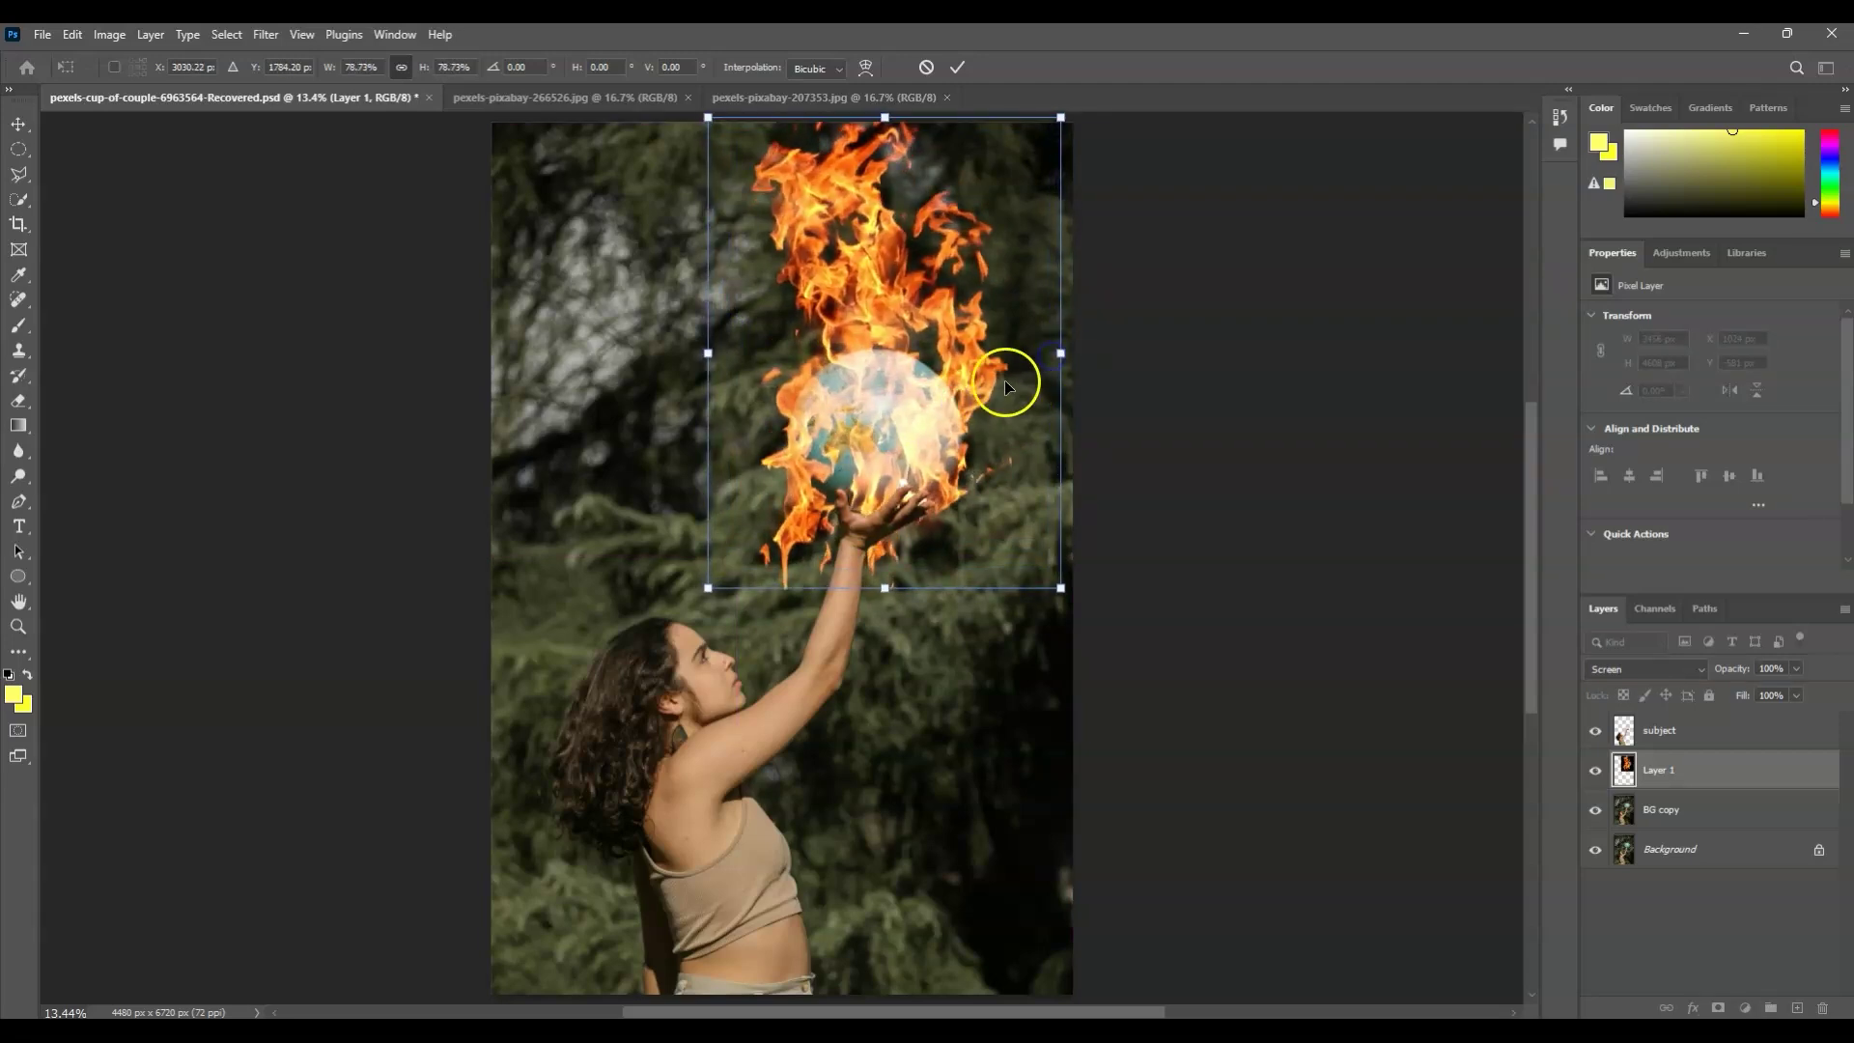
pyautogui.press('Return')
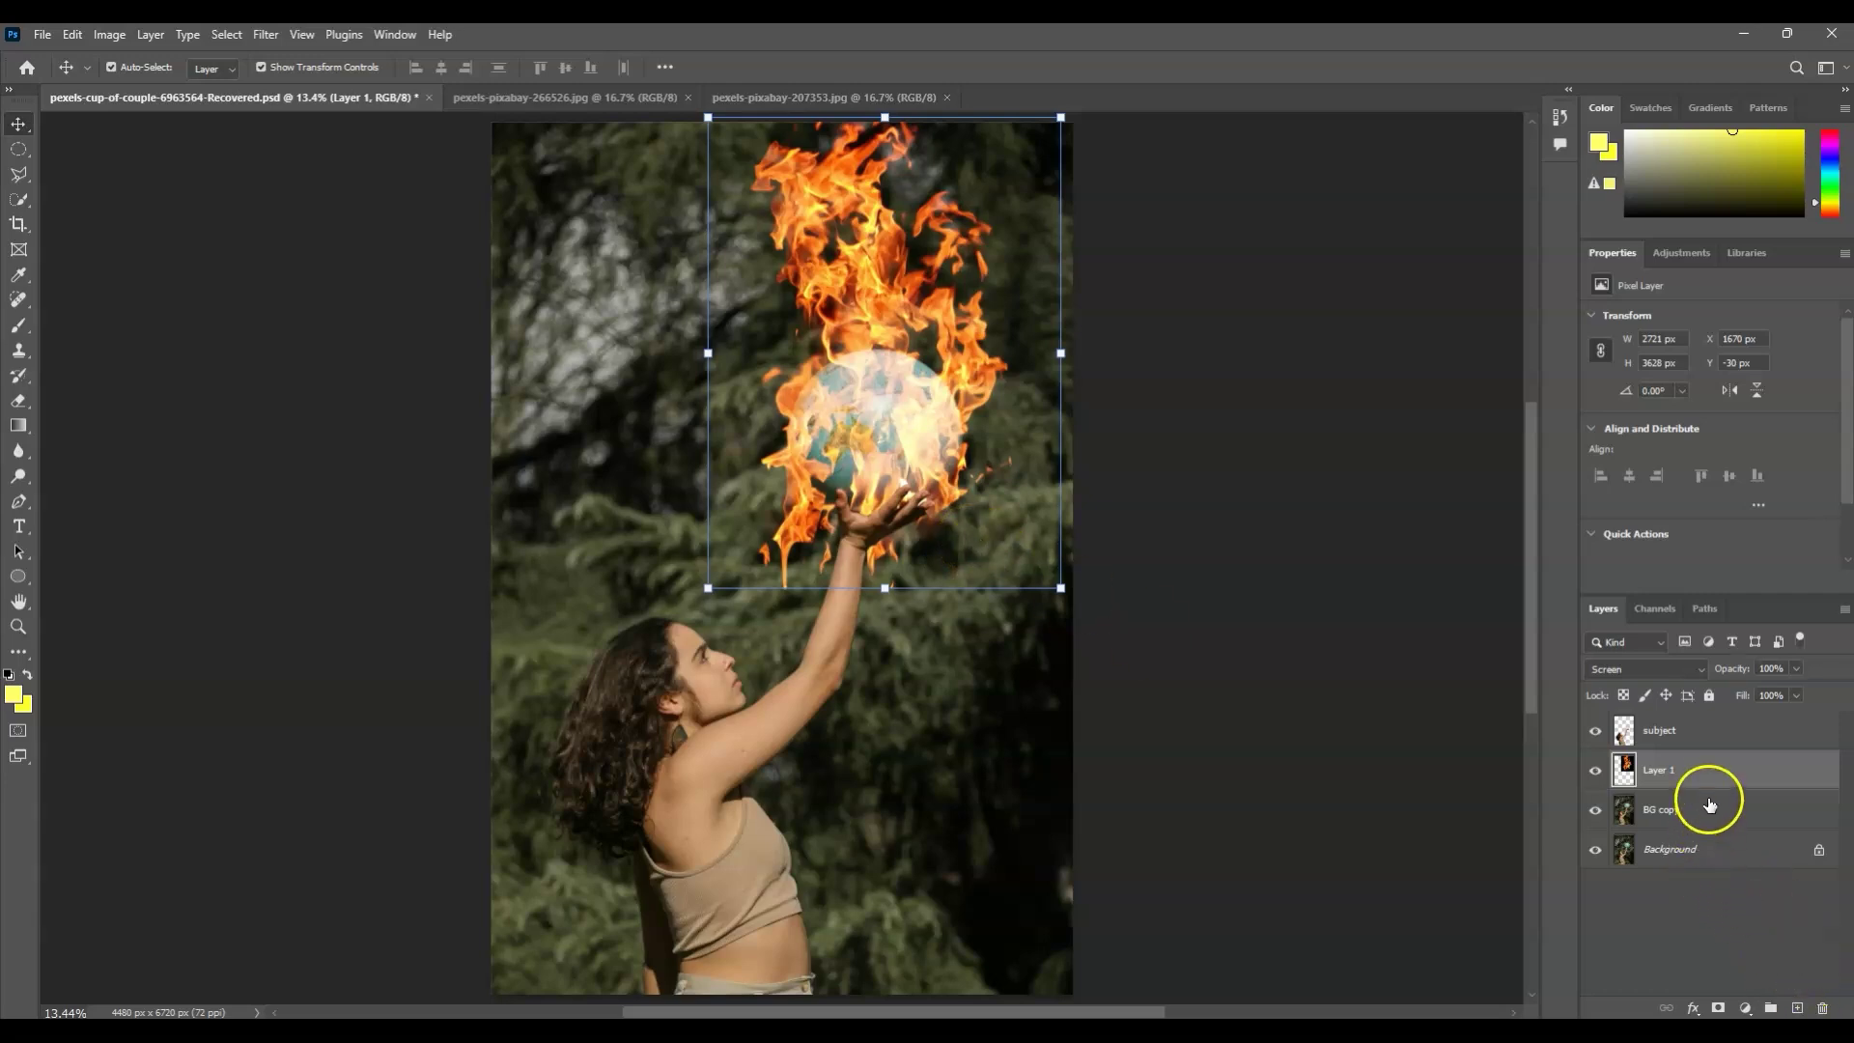
# - Add a white layer mask to the flames layer and make the mask active for editing
pyautogui.click(1718, 1008)
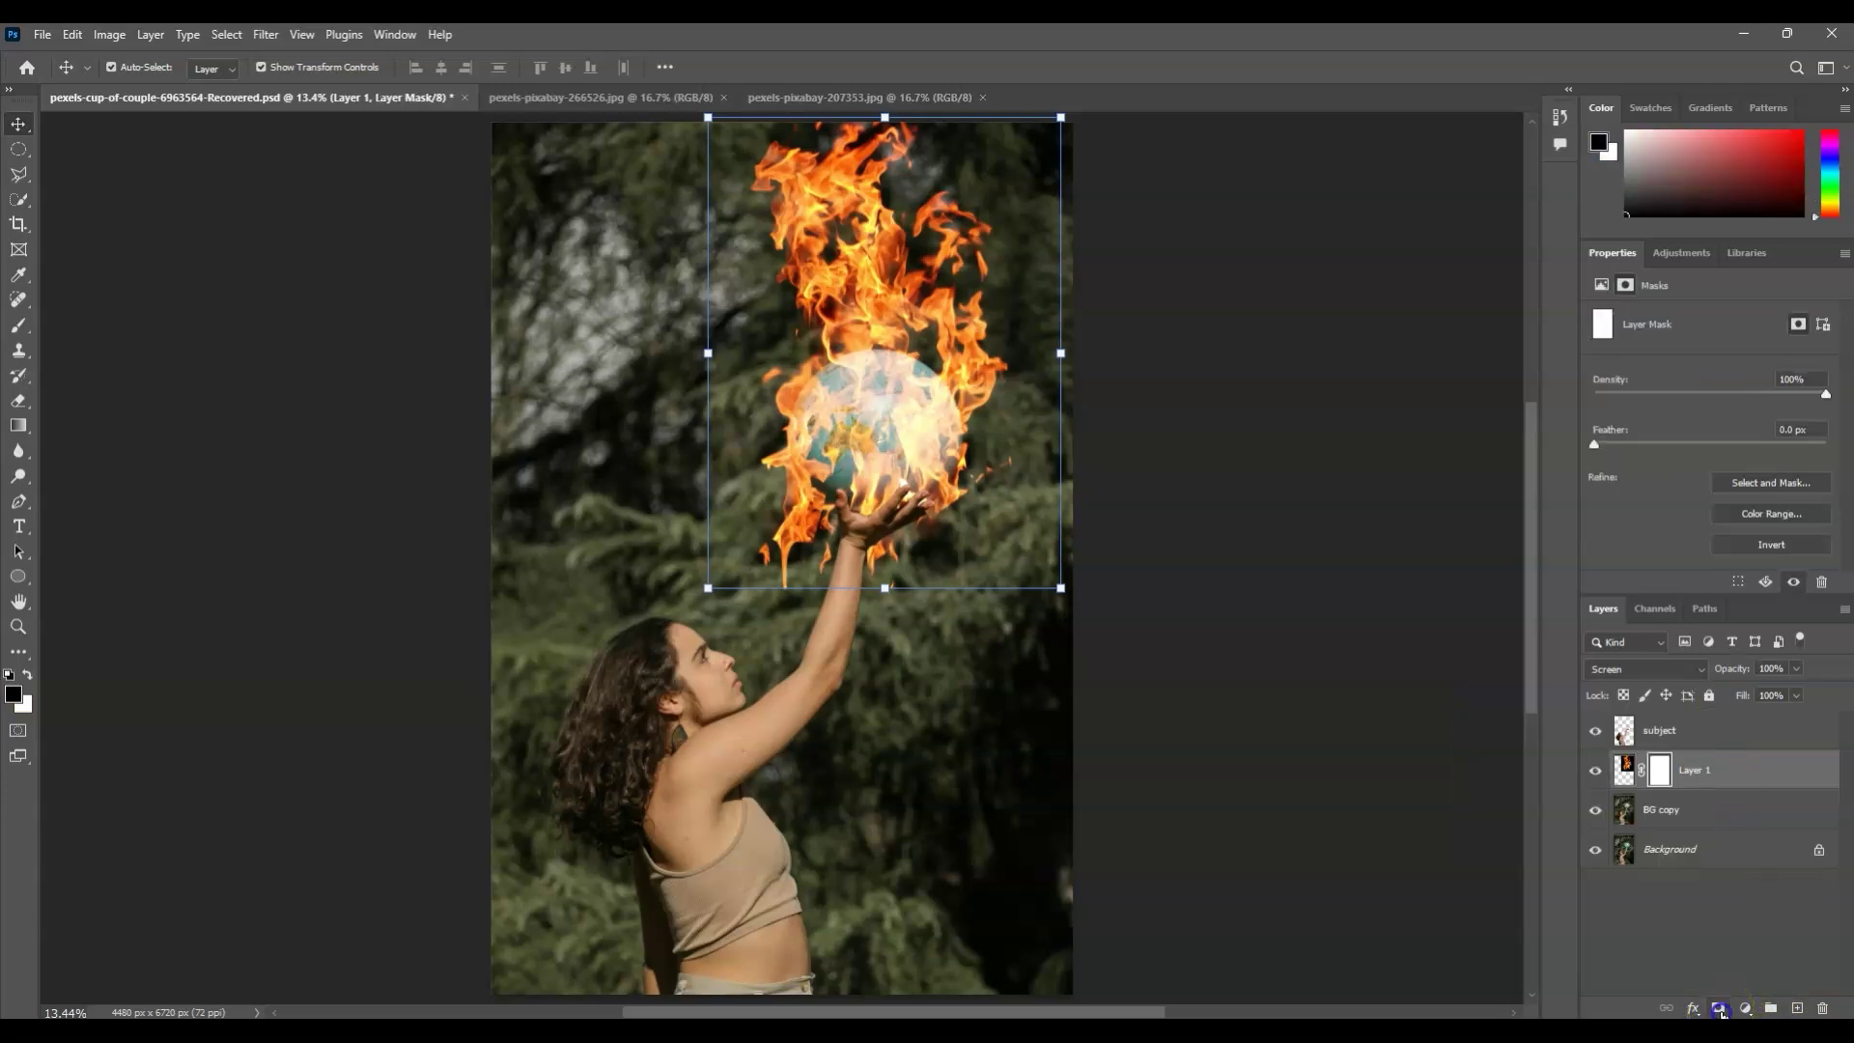
pyautogui.click(1773, 918)
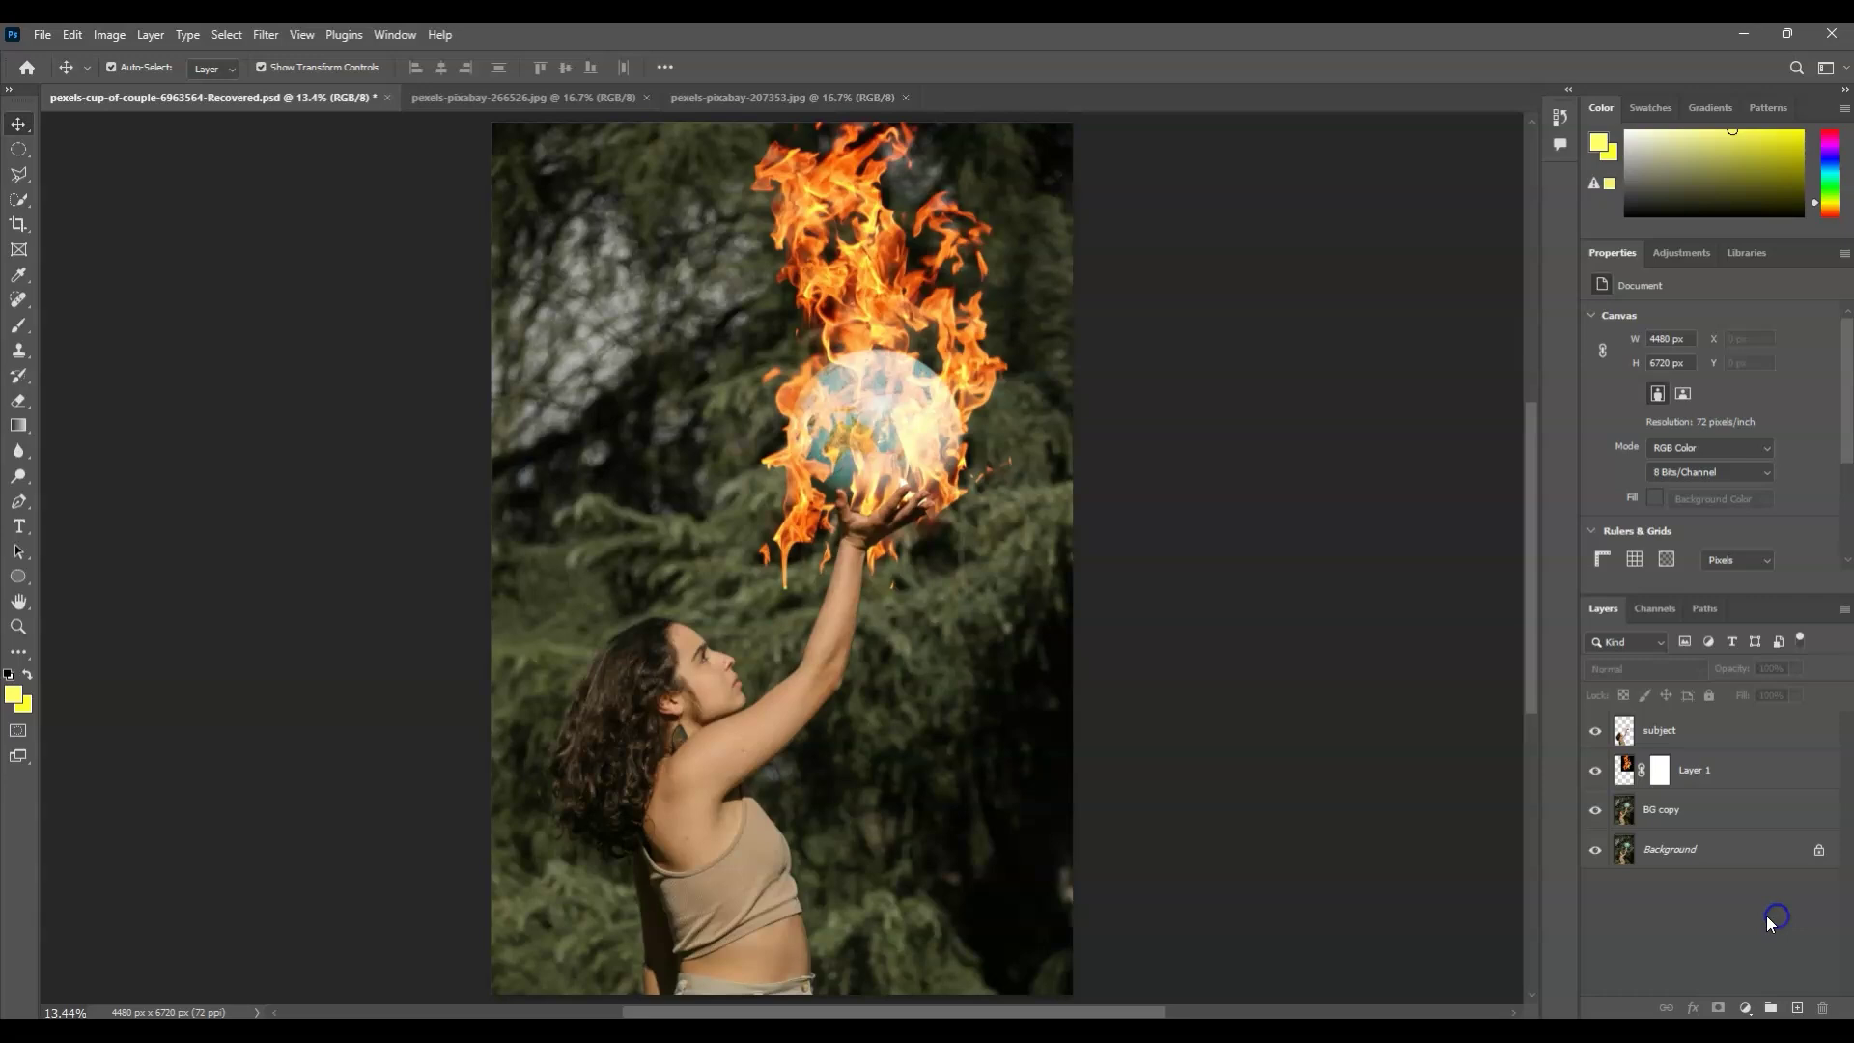
pyautogui.click(1660, 770)
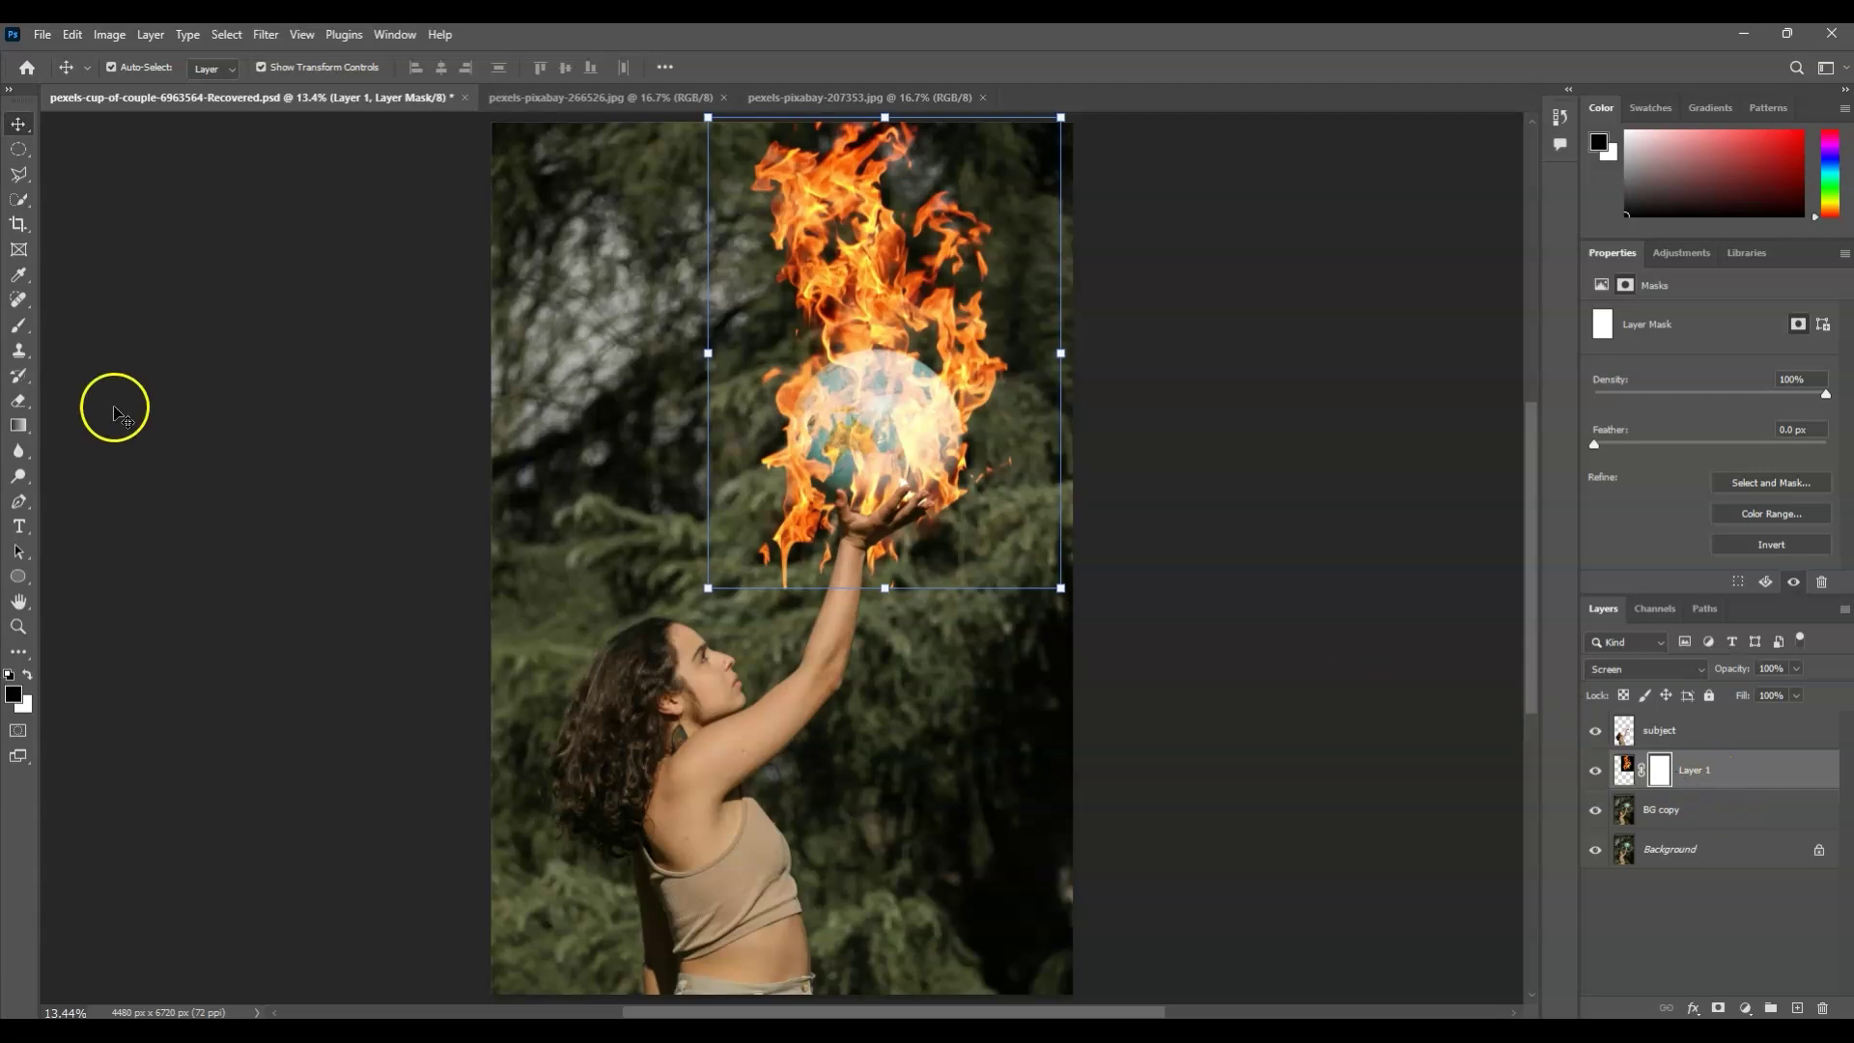
# - Fade the flames below the globe on the layer mask, painting black with a 2200 px Soft Round brush at 40% opacity and 0% hardness
pyautogui.click(16, 330)
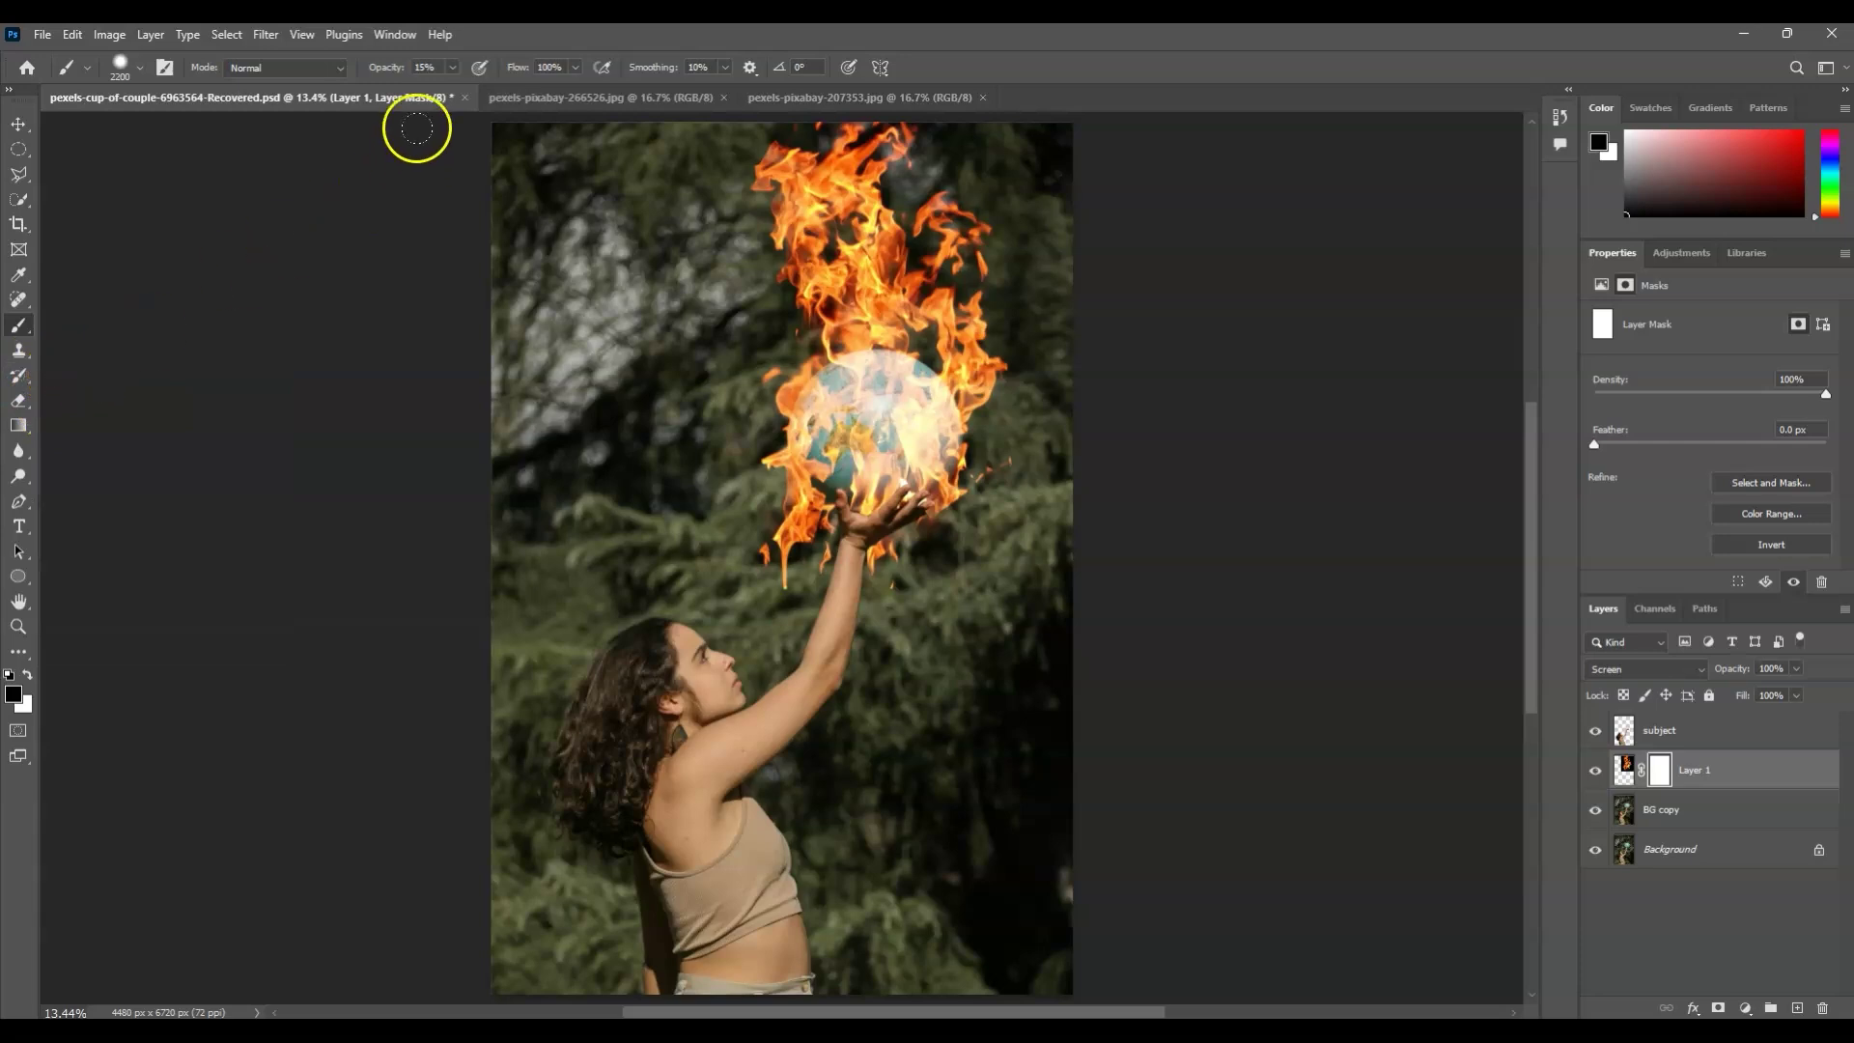
pyautogui.click(424, 66)
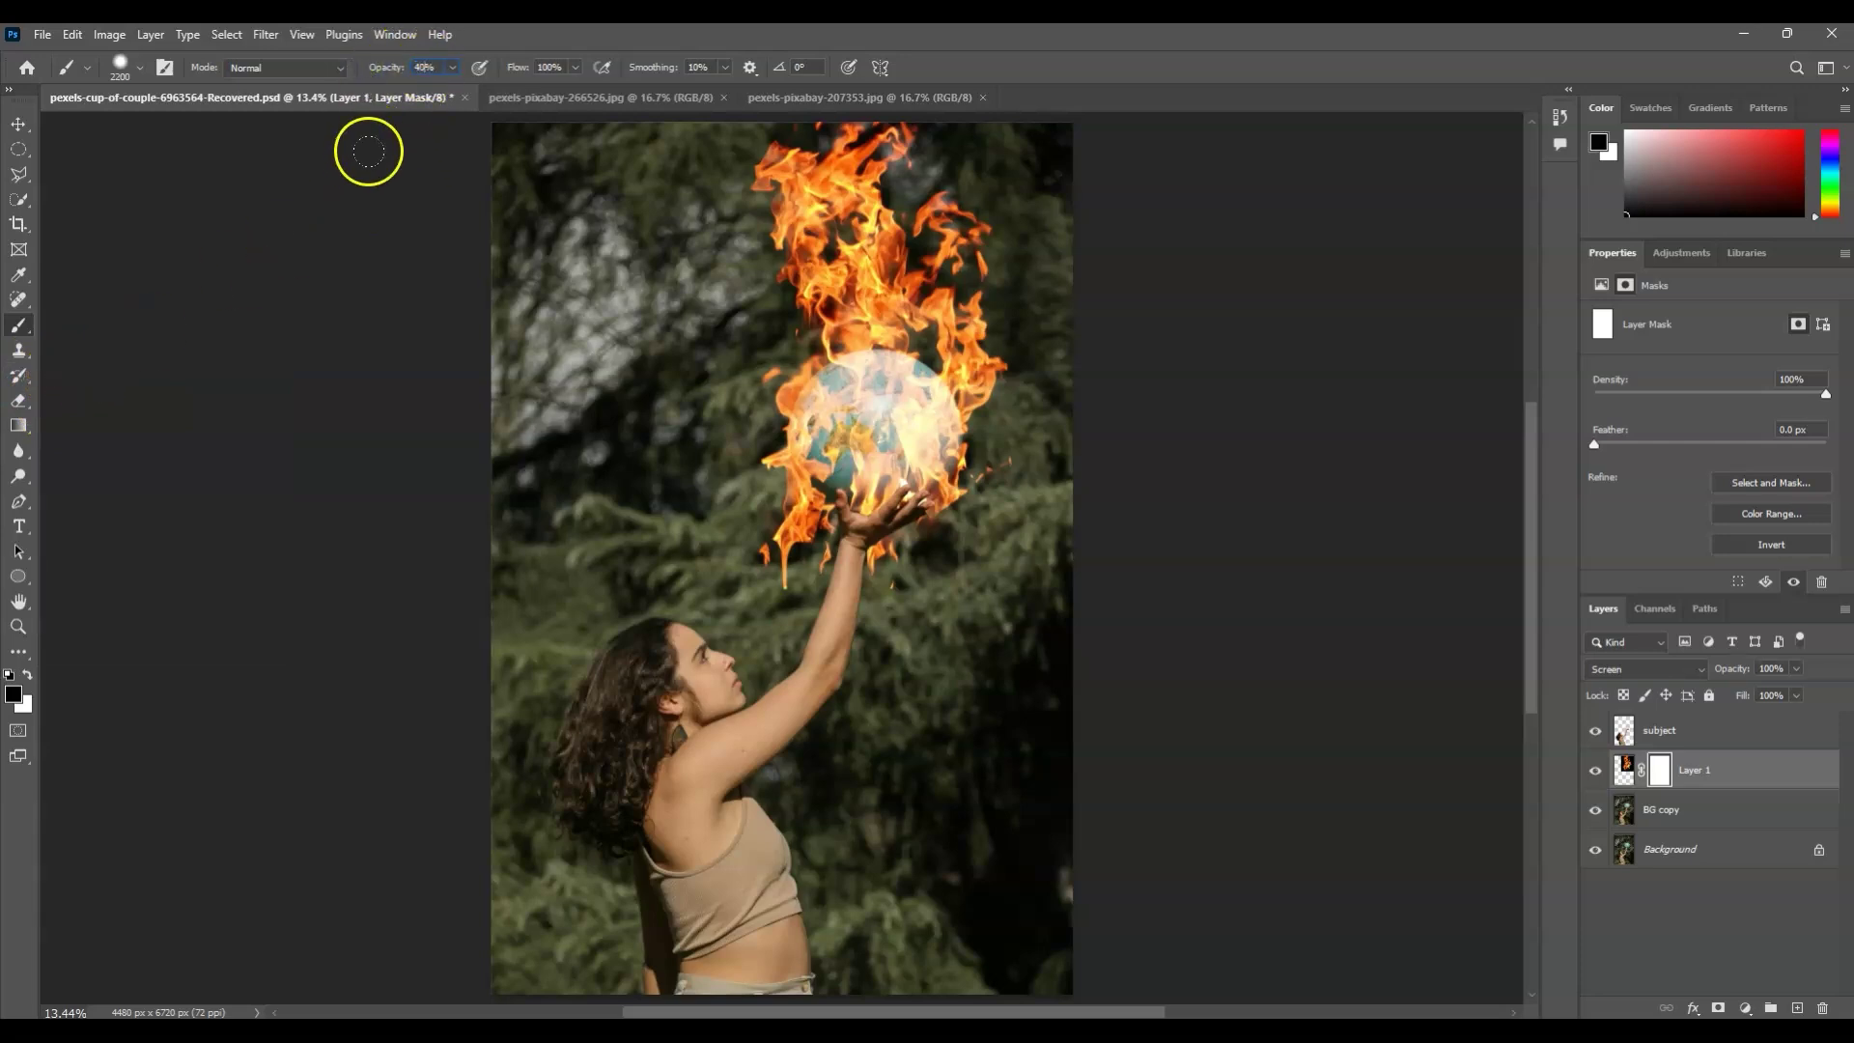
pyautogui.click(140, 69)
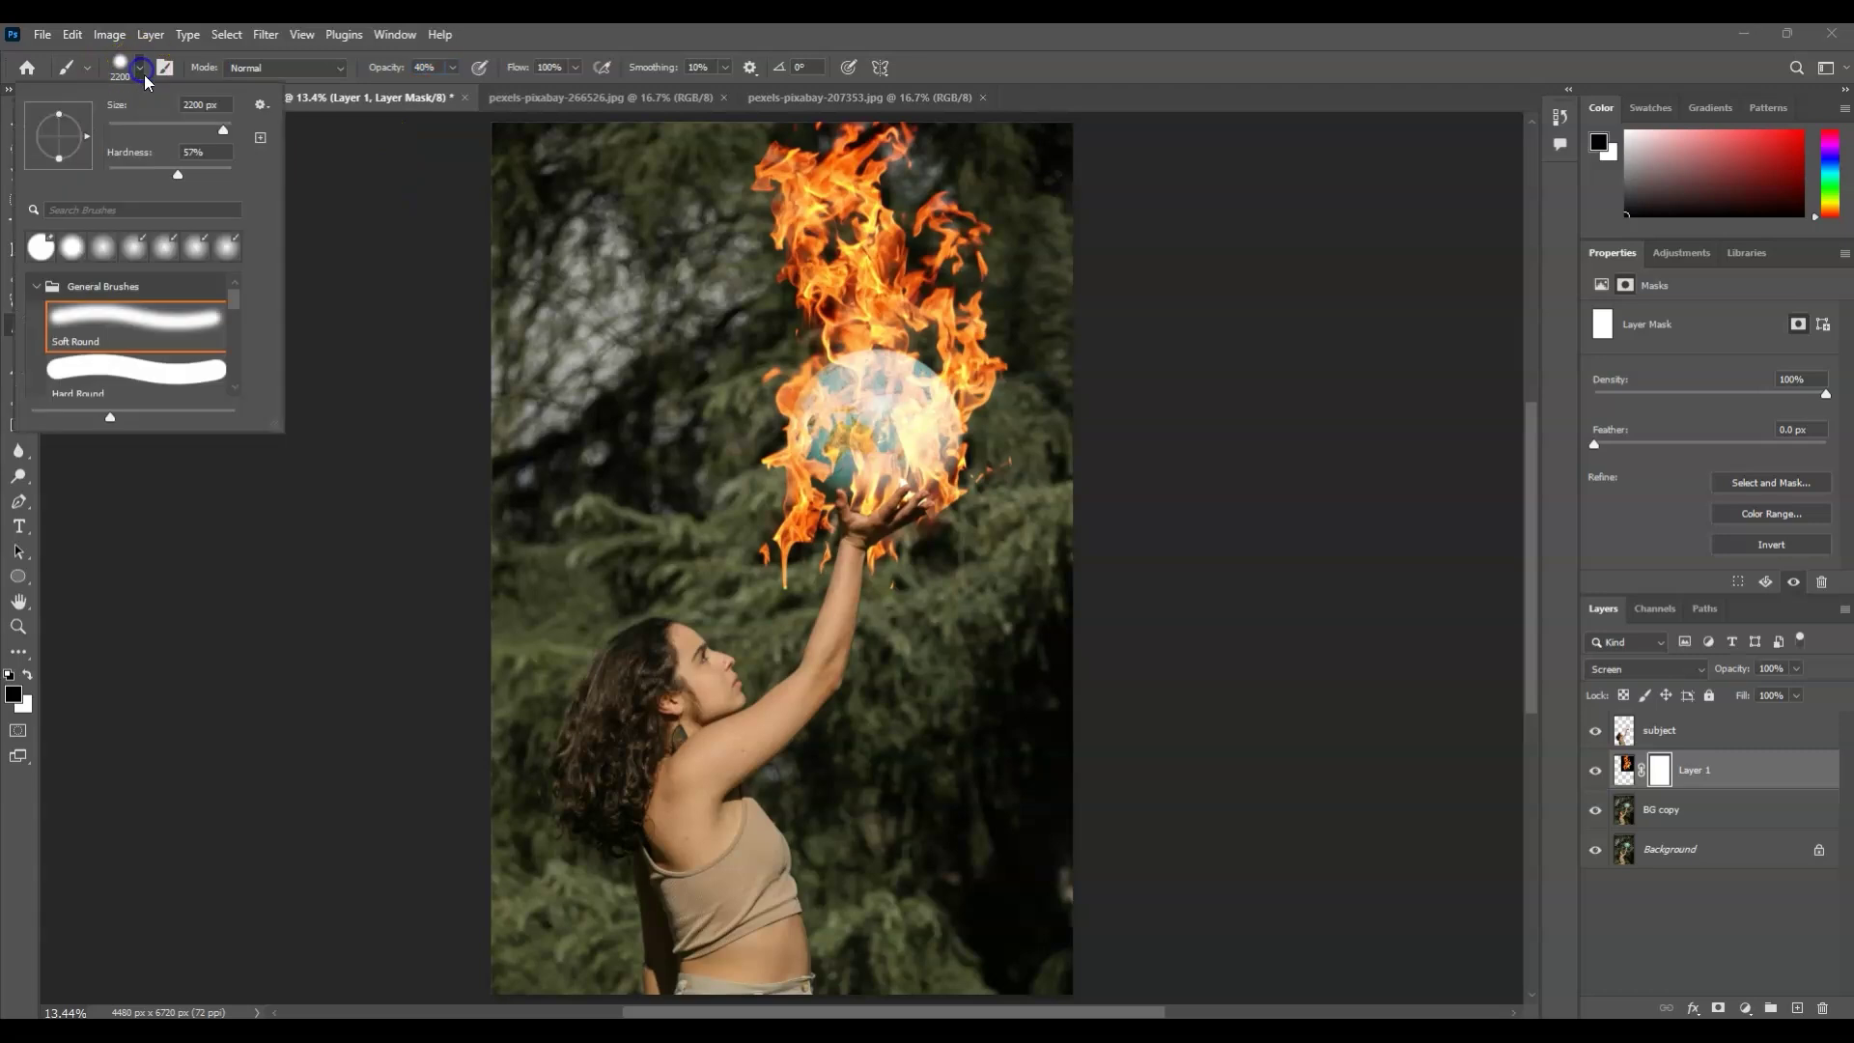
pyautogui.click(103, 247)
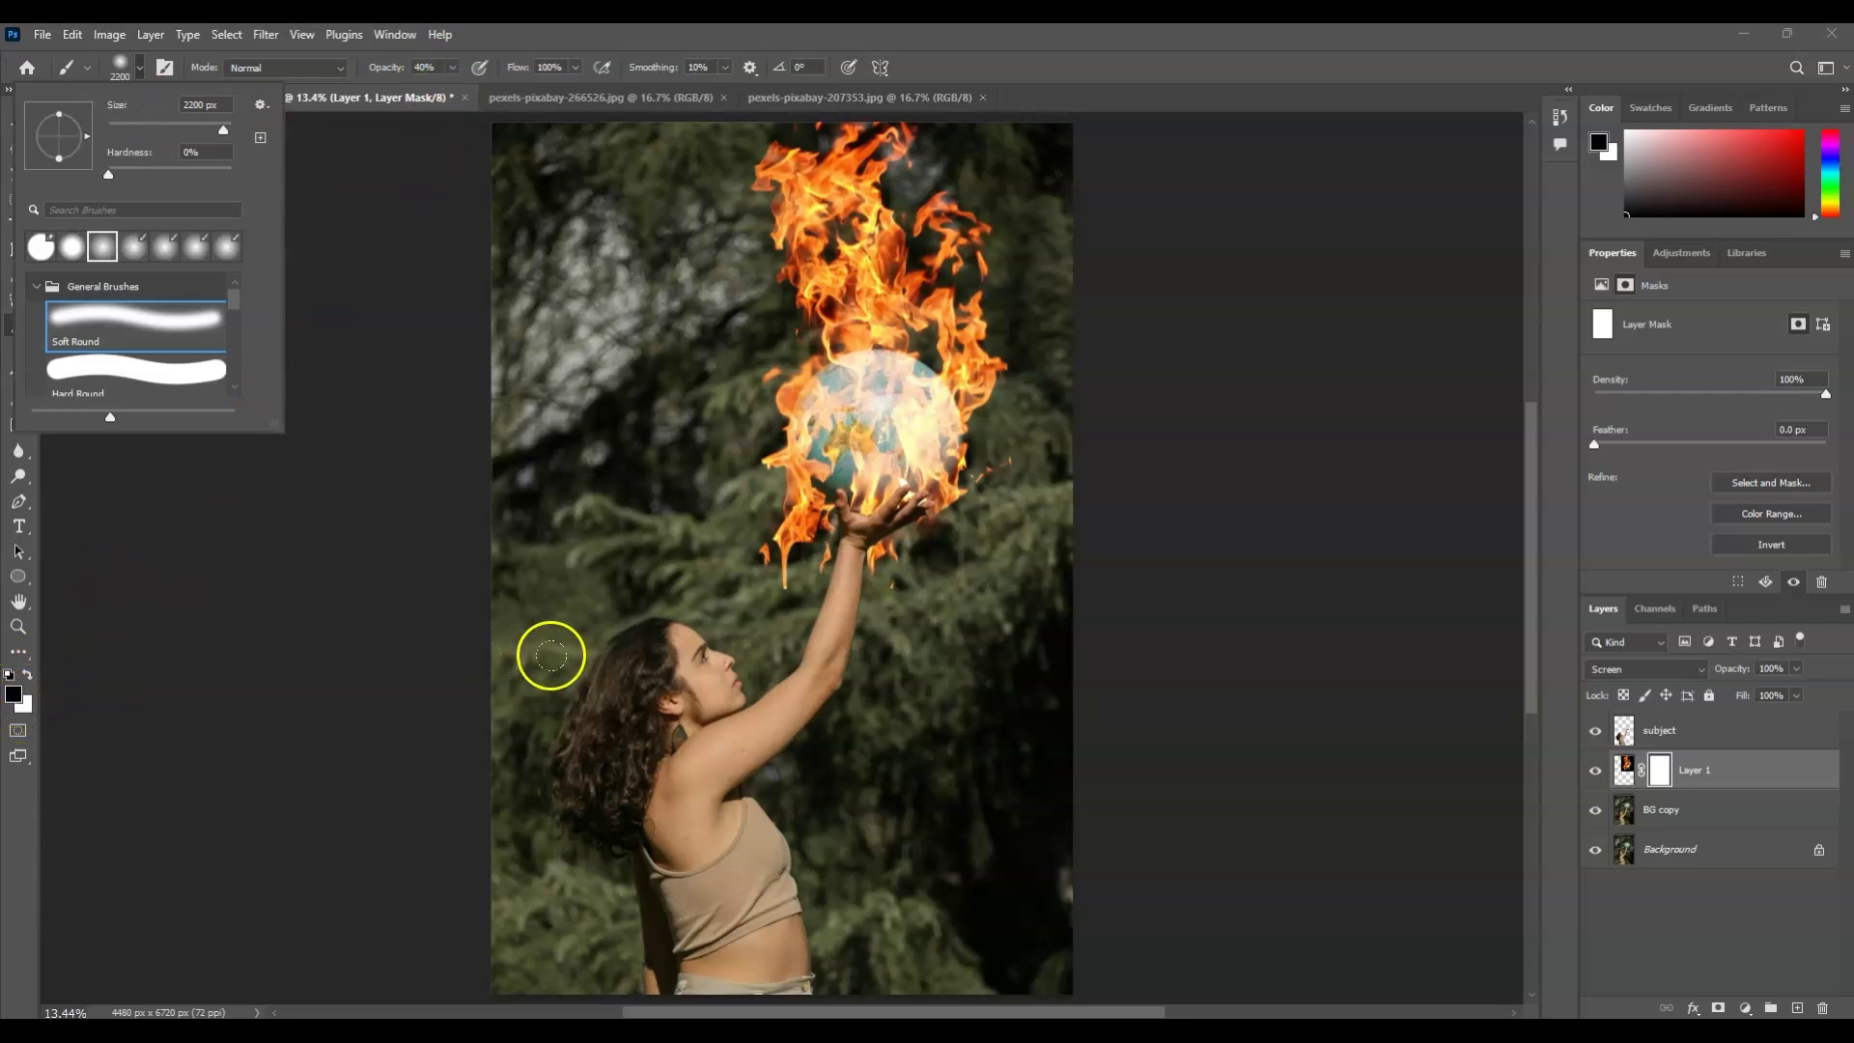
pyautogui.click(893, 653)
pyautogui.moveTo(868, 653); pyautogui.dragTo(749, 619)
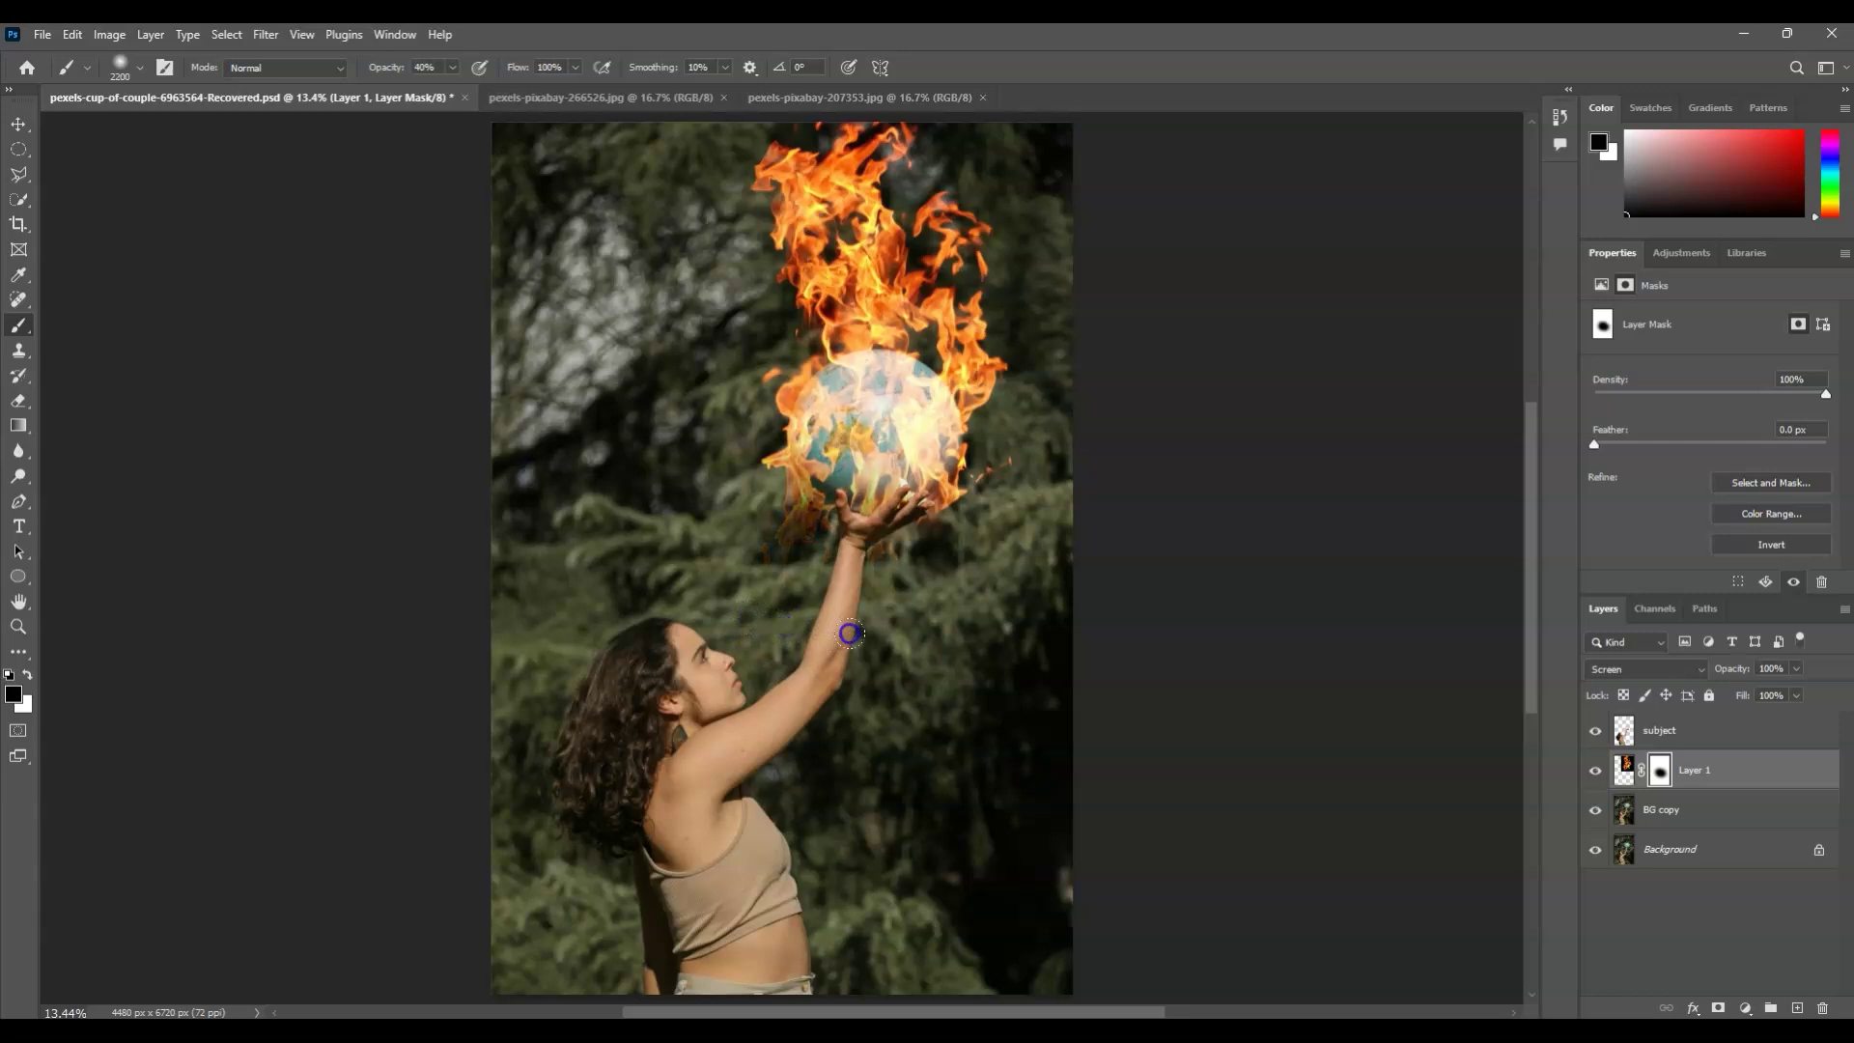
# - Mask out the leftover flames around the hand and the globe's lower edge with smaller brushes, up to 193 px, at 50% hardness
pyautogui.click(140, 66)
pyautogui.click(131, 172)
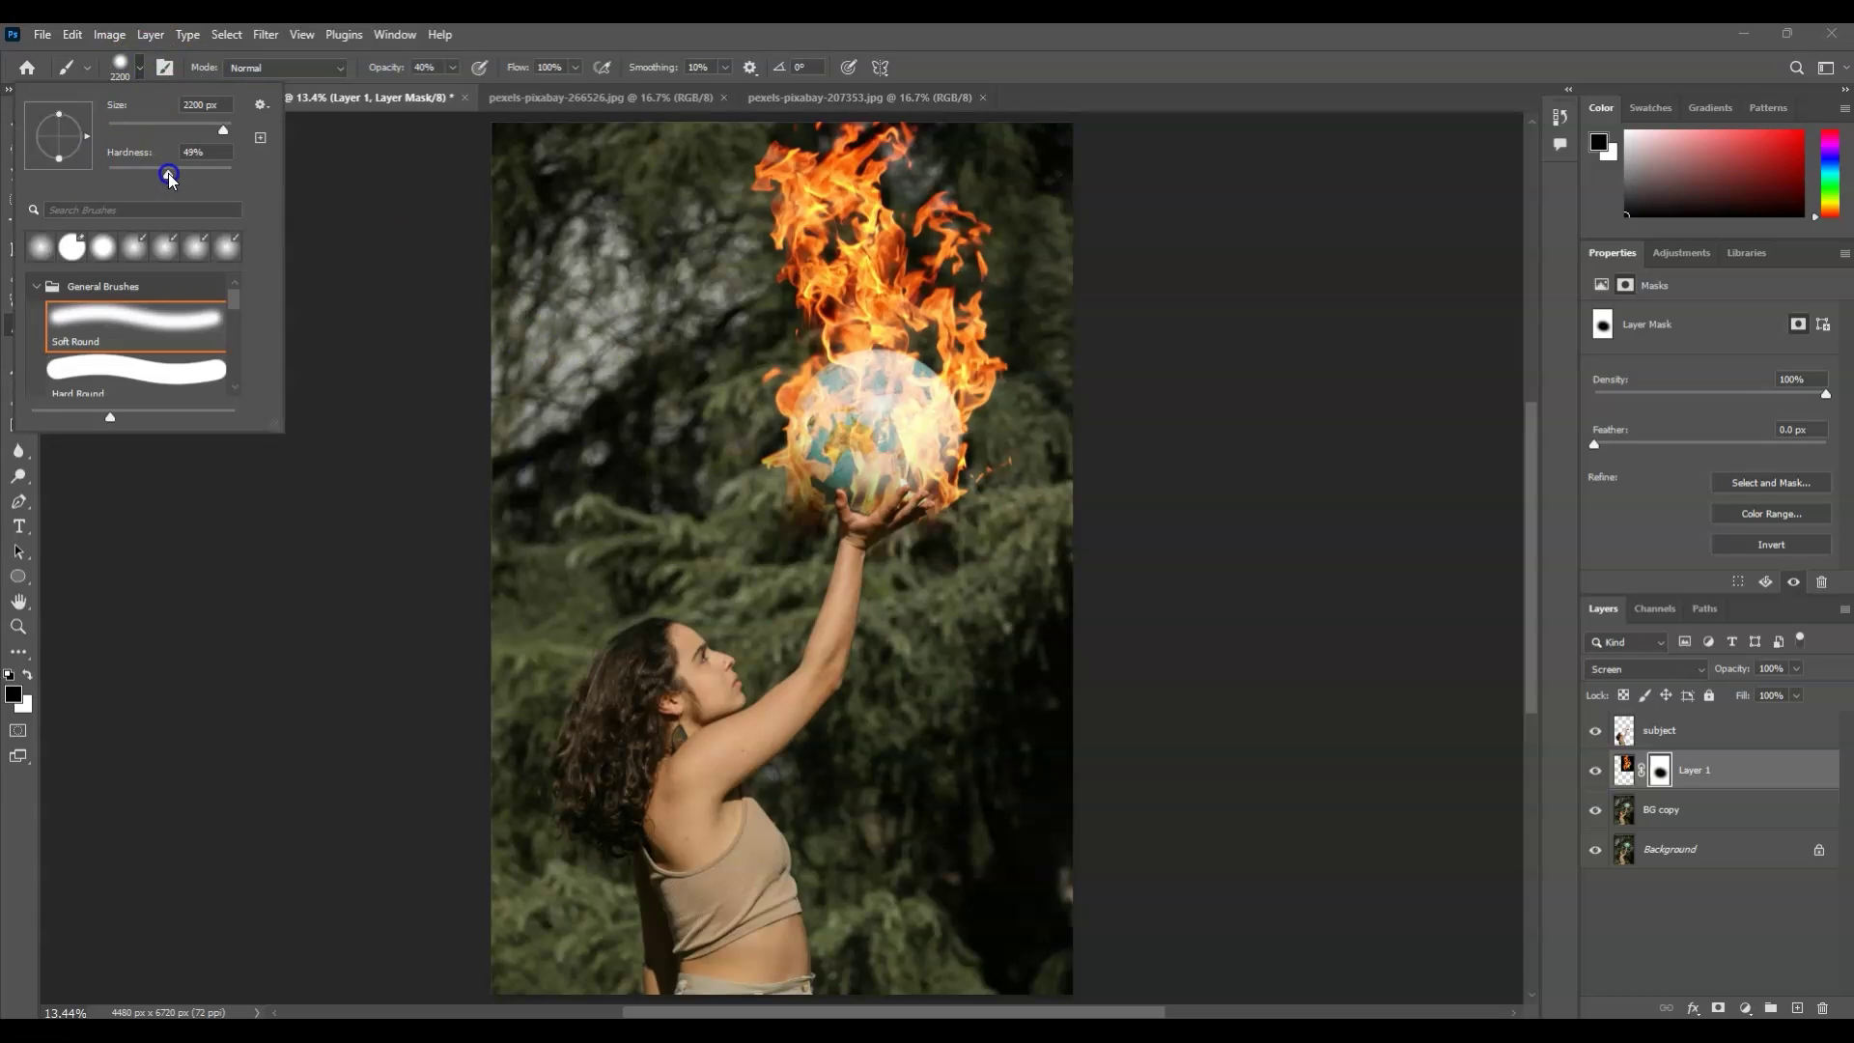
pyautogui.click(160, 128)
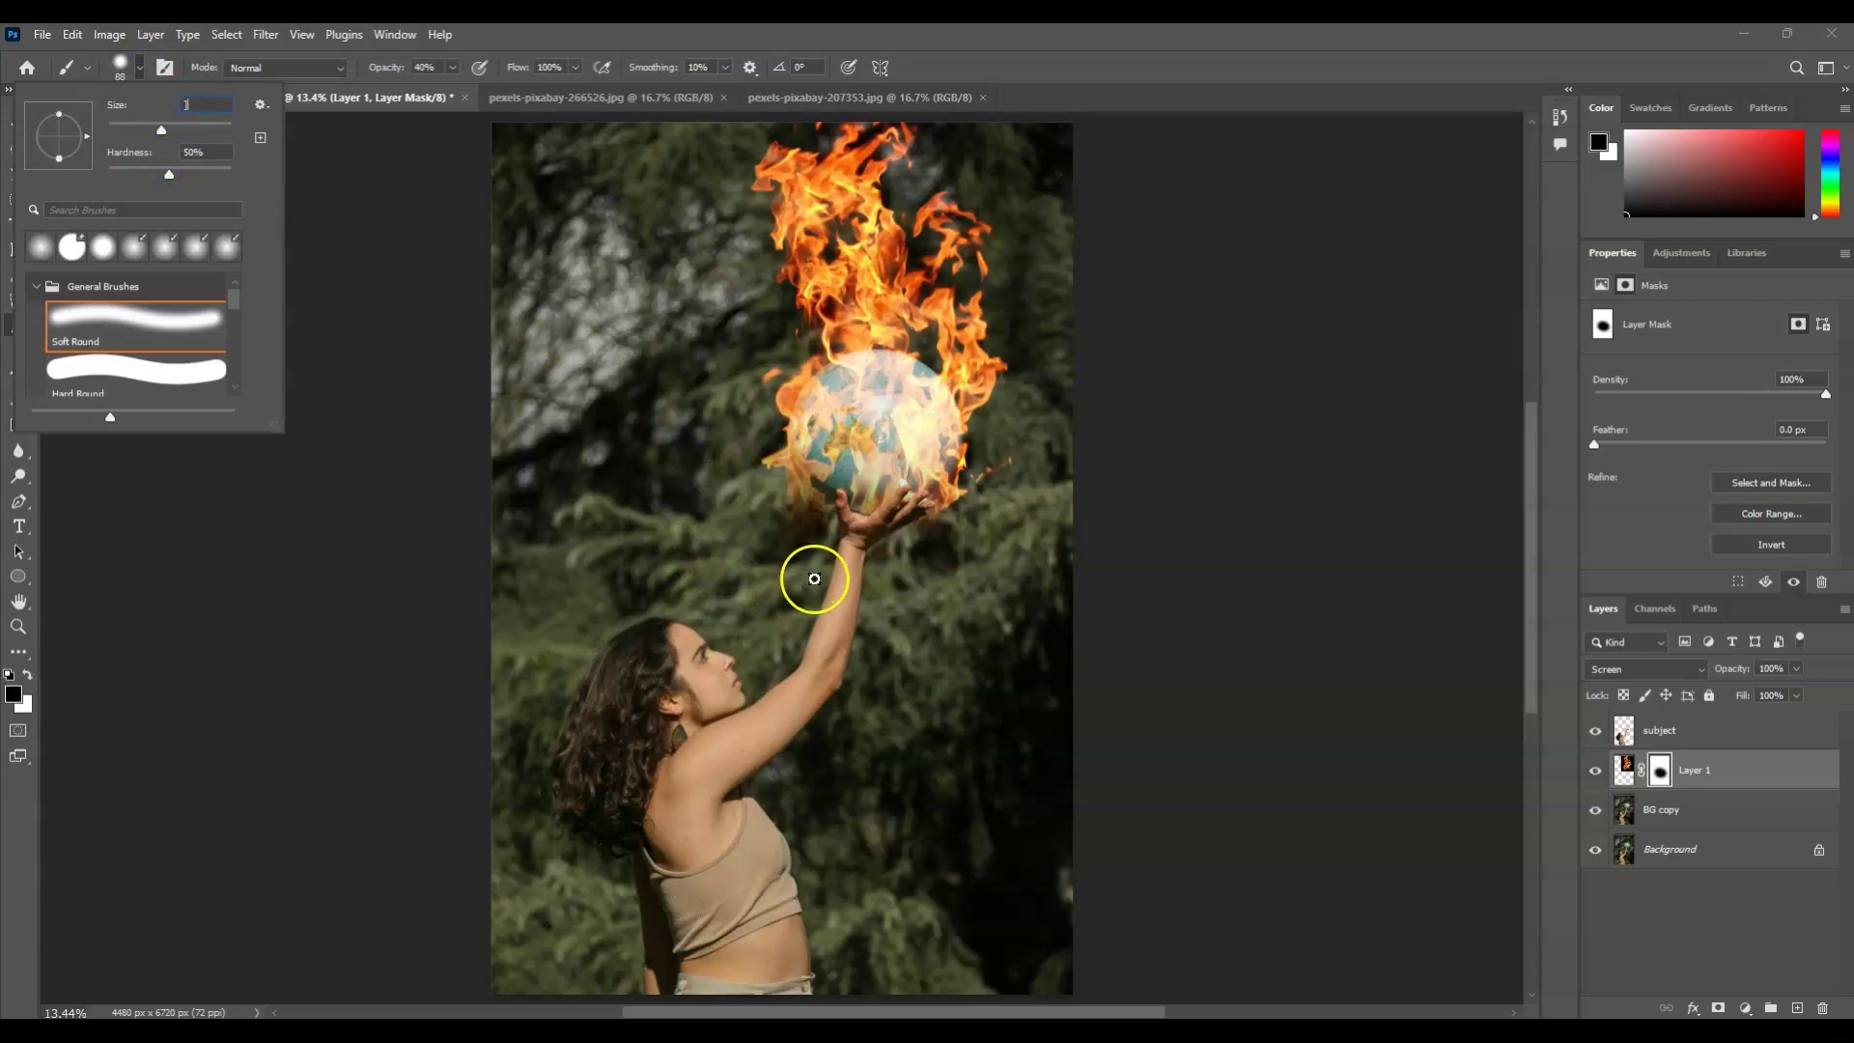
pyautogui.click(815, 574)
pyautogui.moveTo(807, 494); pyautogui.dragTo(802, 528)
pyautogui.click(140, 67)
pyautogui.click(197, 129)
pyautogui.click(829, 554)
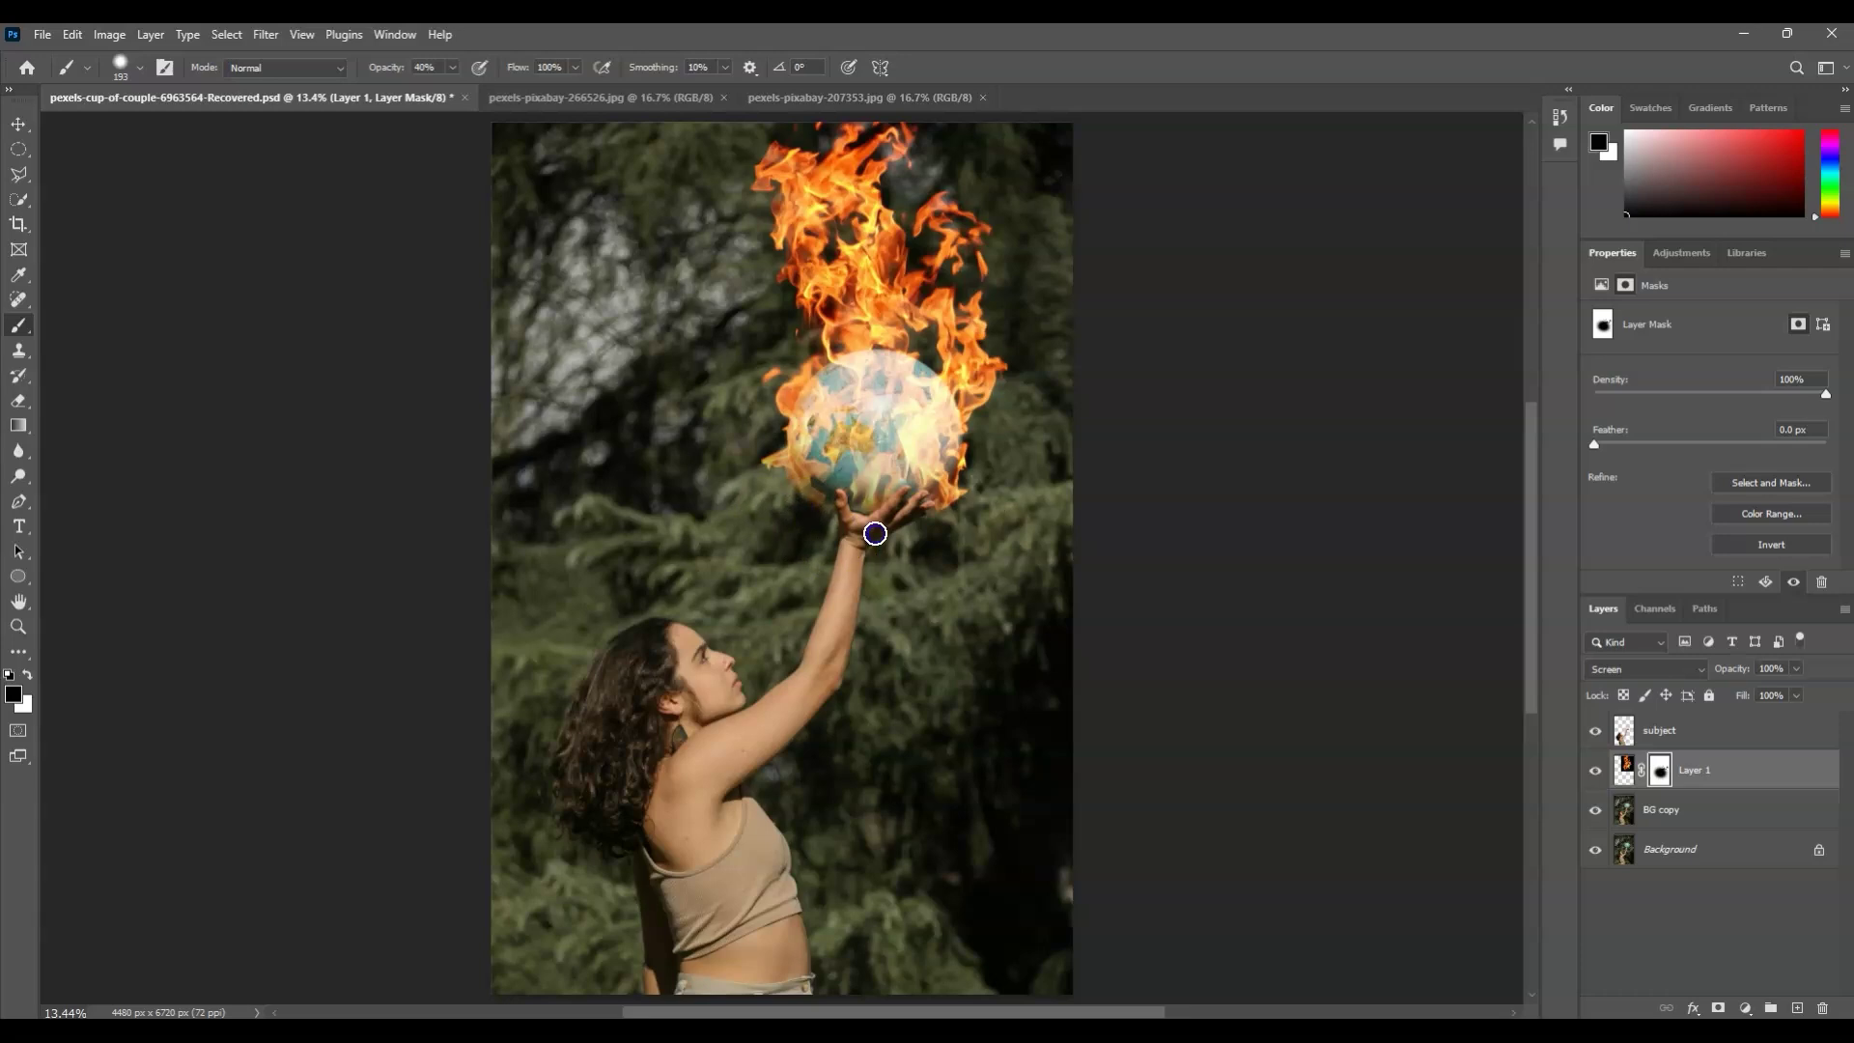
pyautogui.click(764, 538)
# - Bring the sparks image pexels-pixabay-266526.jpg into the photo of the woman as a new layer below the subject layer, and move it over the globe
pyautogui.click(598, 98)
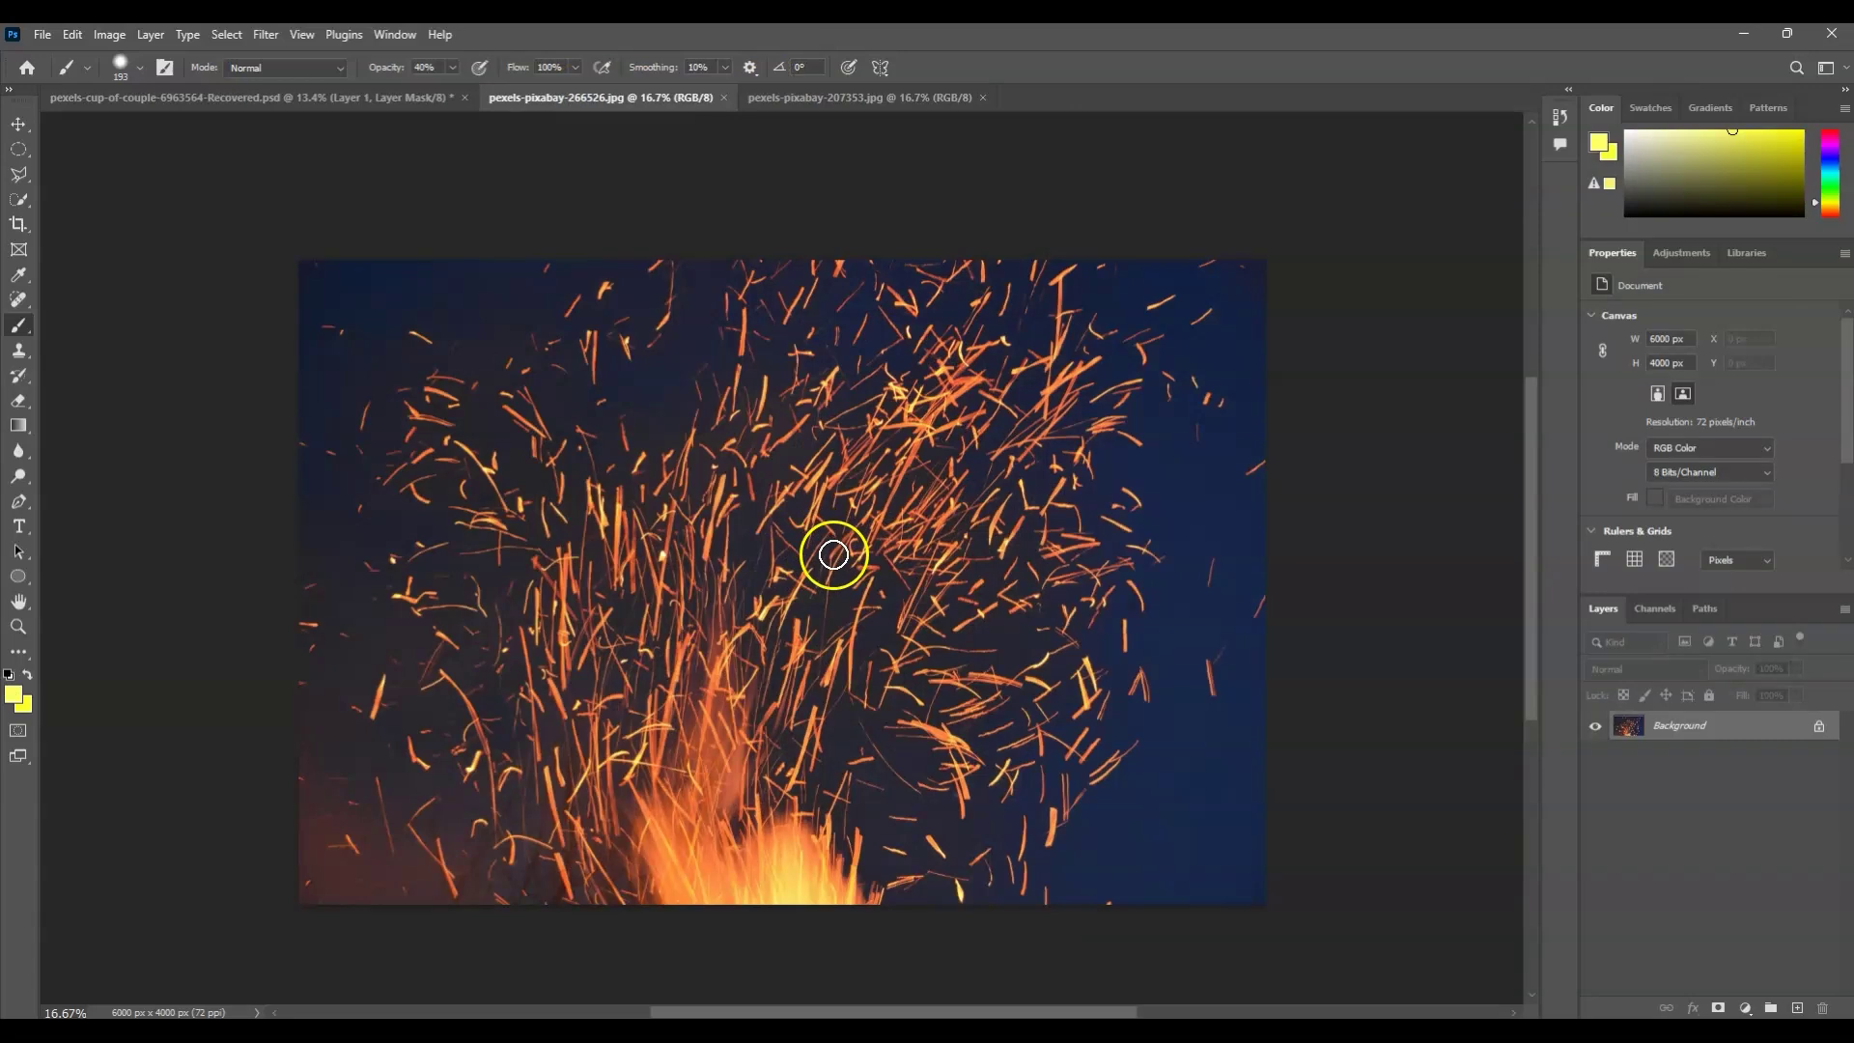
pyautogui.press('v')
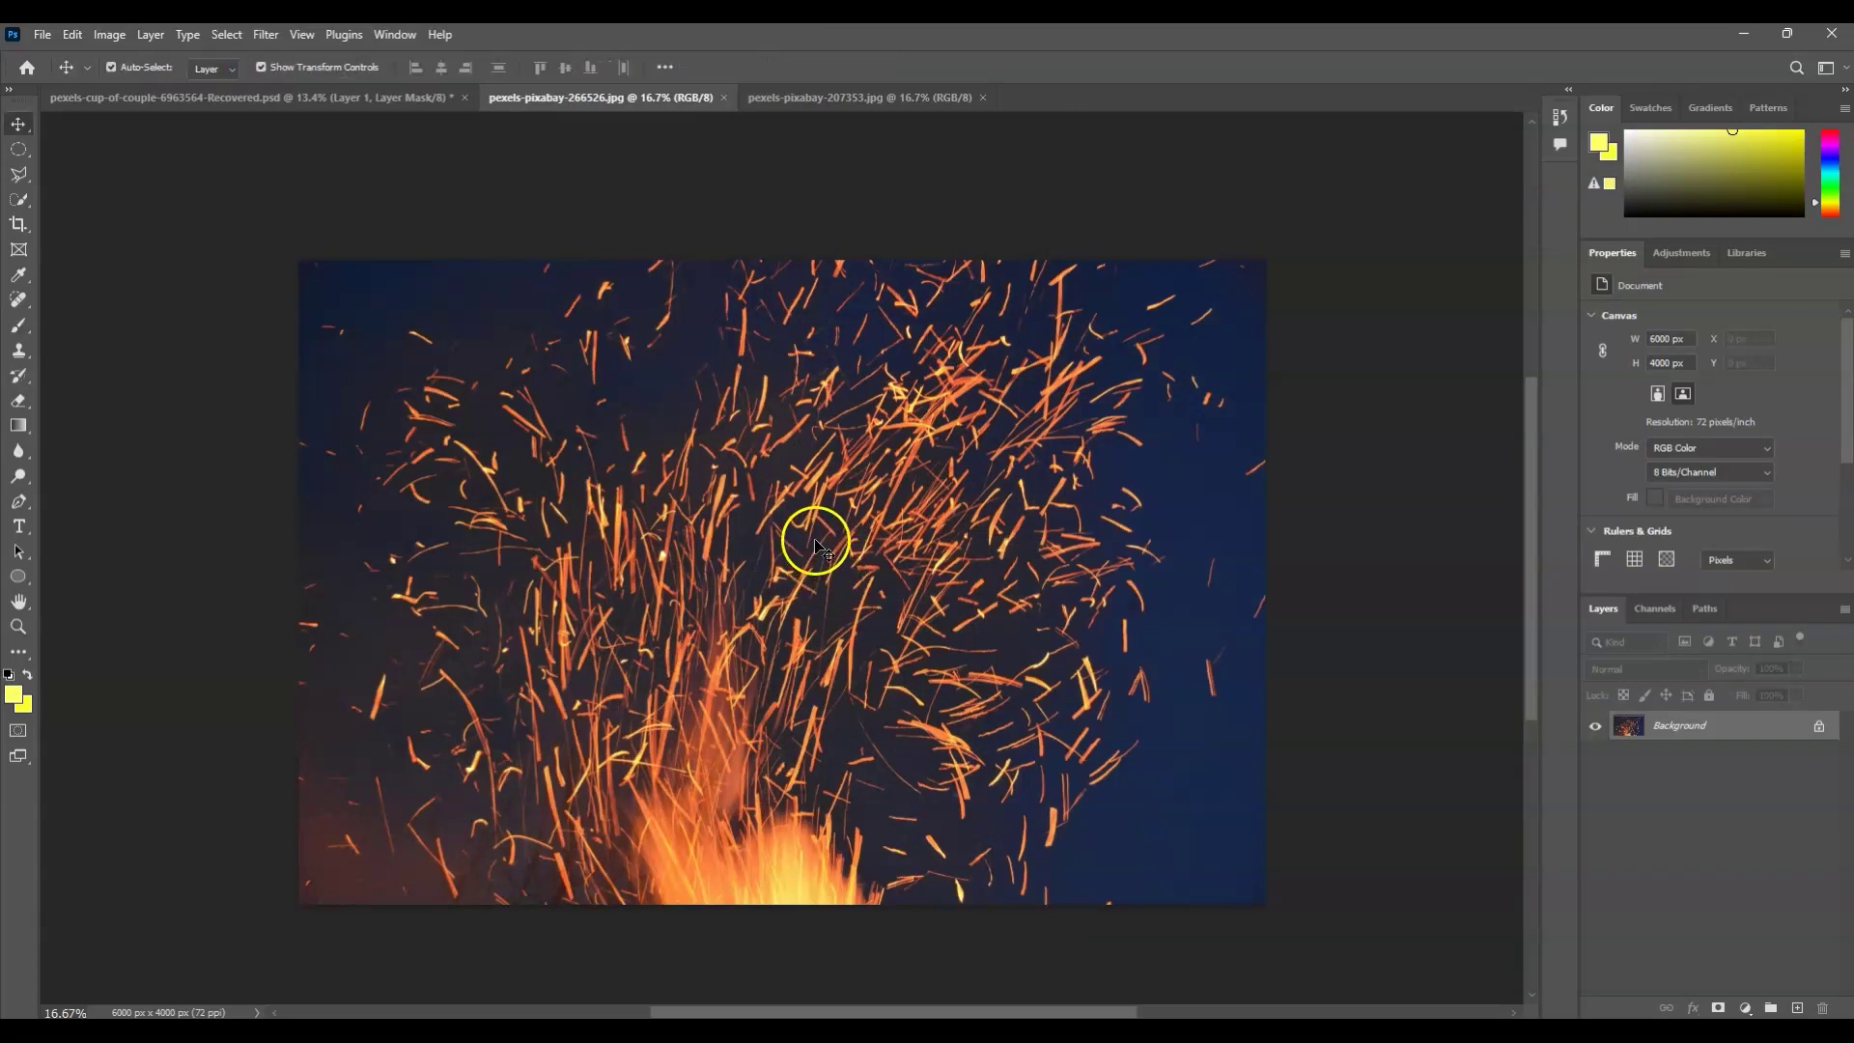
pyautogui.moveTo(805, 531); pyautogui.dragTo(808, 409)
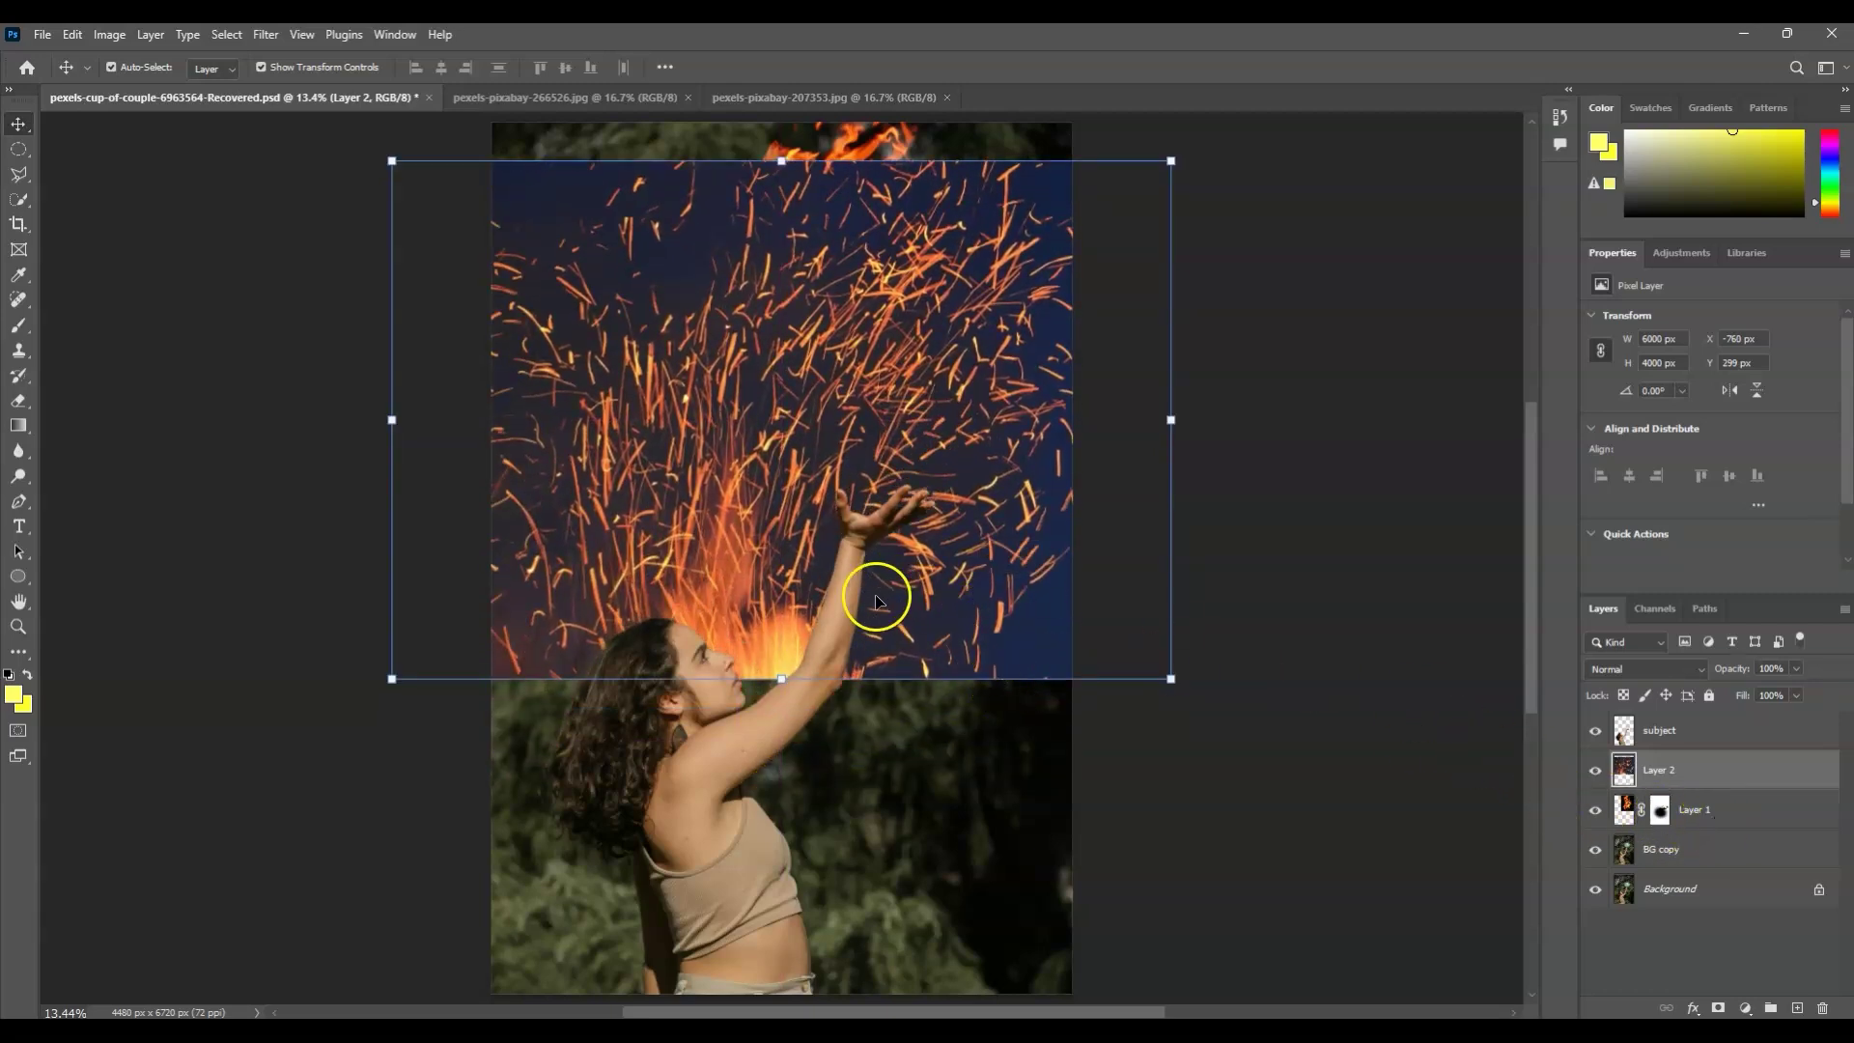
pyautogui.click(1657, 734)
pyautogui.click(1657, 769)
pyautogui.moveTo(714, 446); pyautogui.dragTo(811, 333)
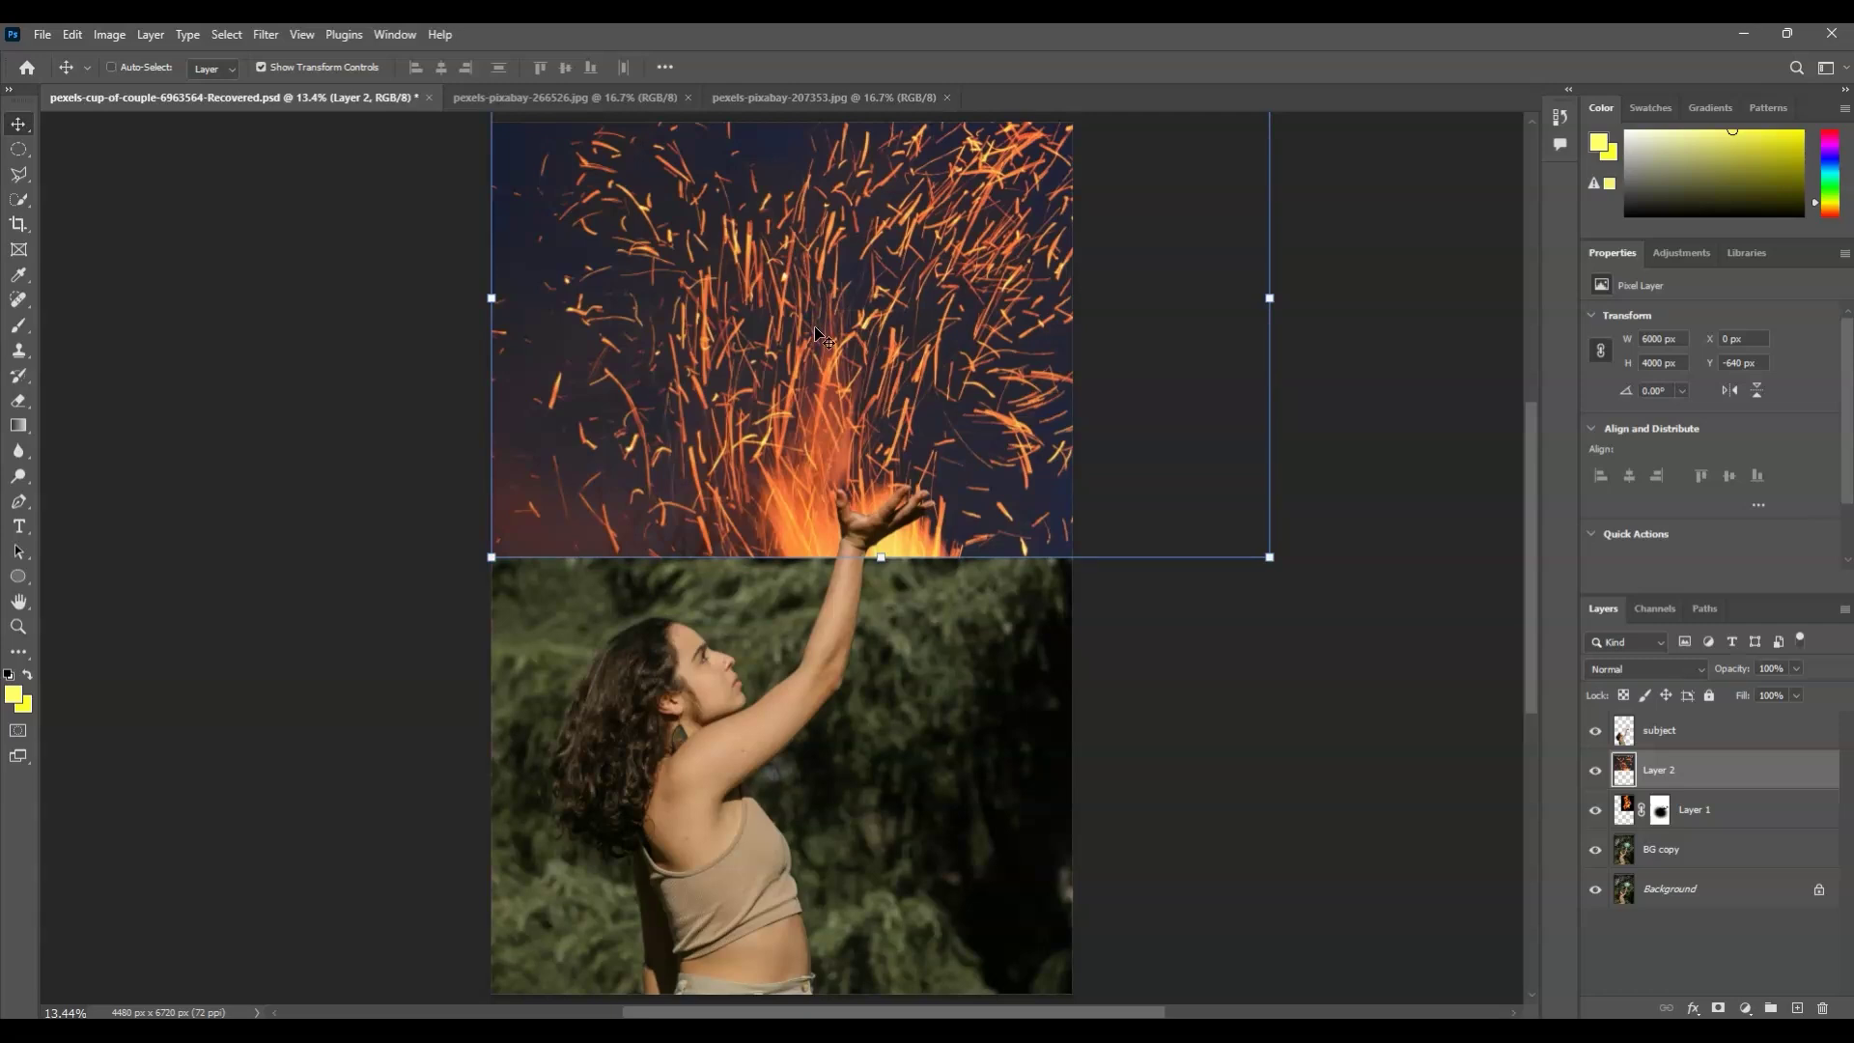
# - Scale the sparks layer down to about 2361 x 2033 px and place it above the globe, over the flames
pyautogui.hotkey('ctrl', 't')
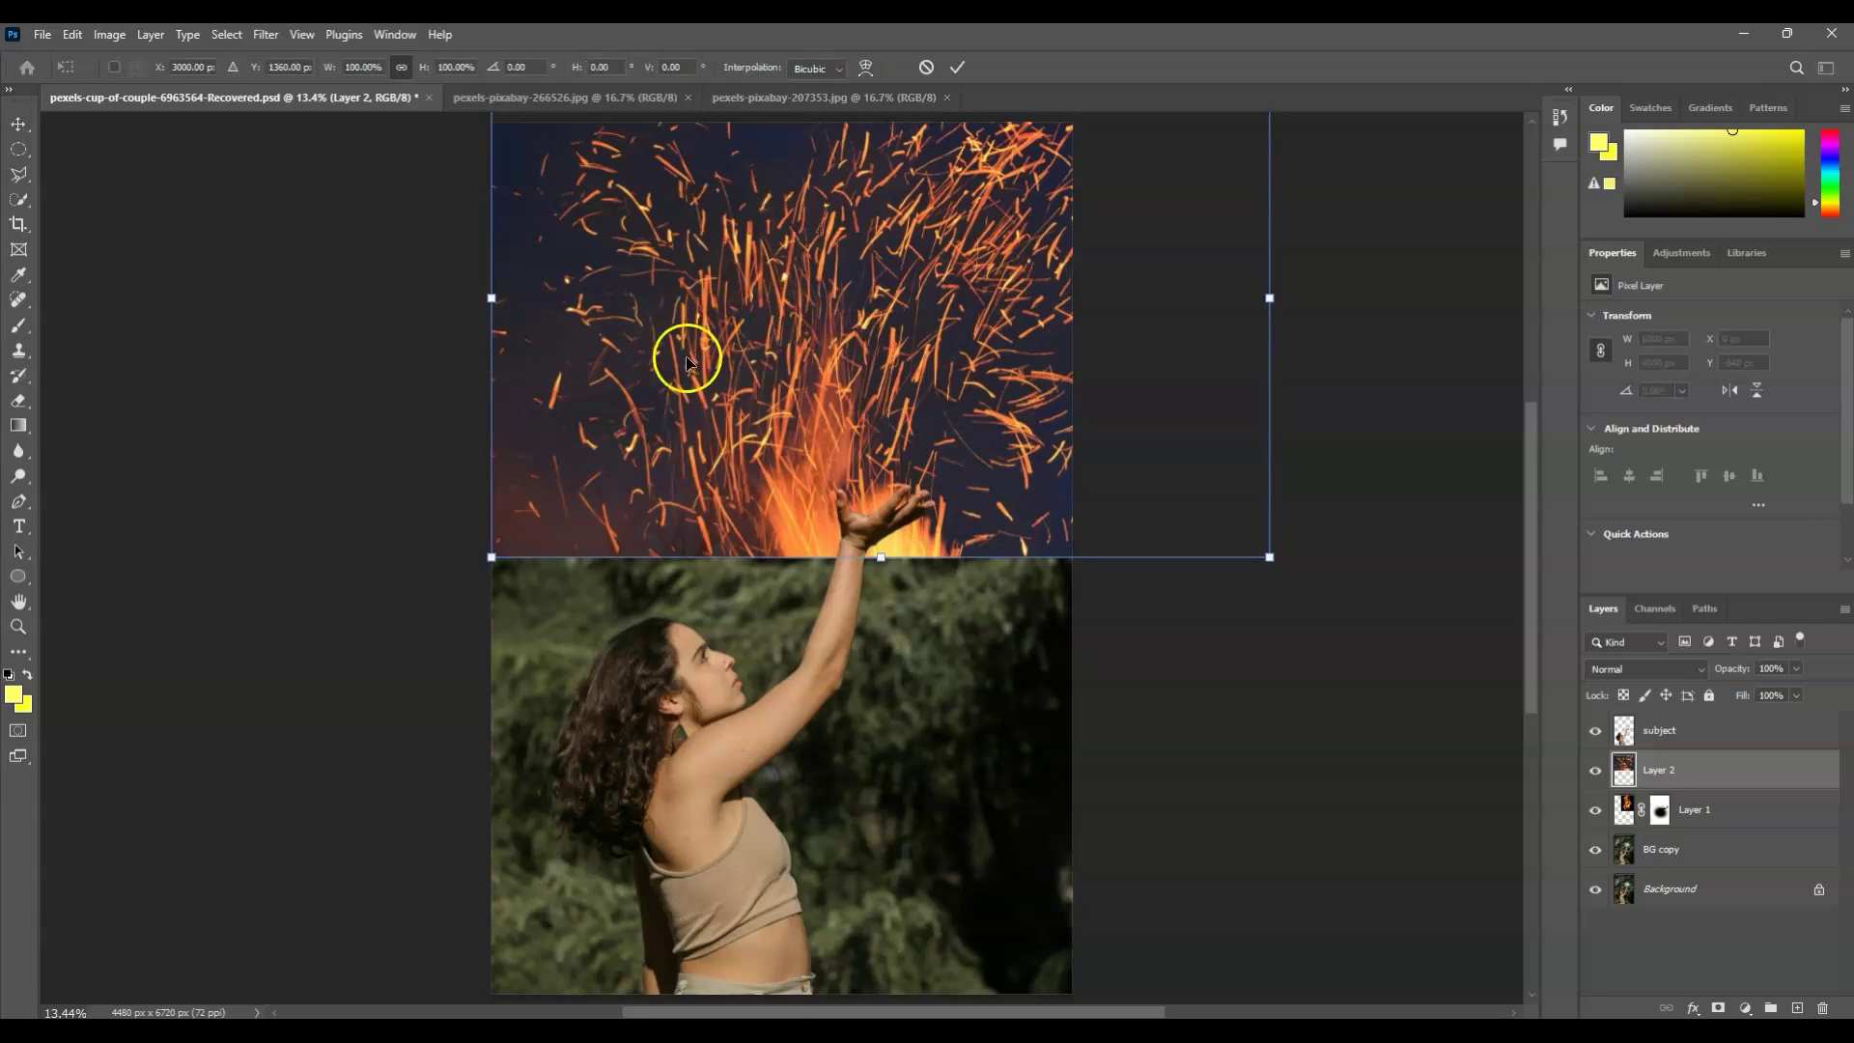
pyautogui.moveTo(492, 301); pyautogui.dragTo(786, 307)
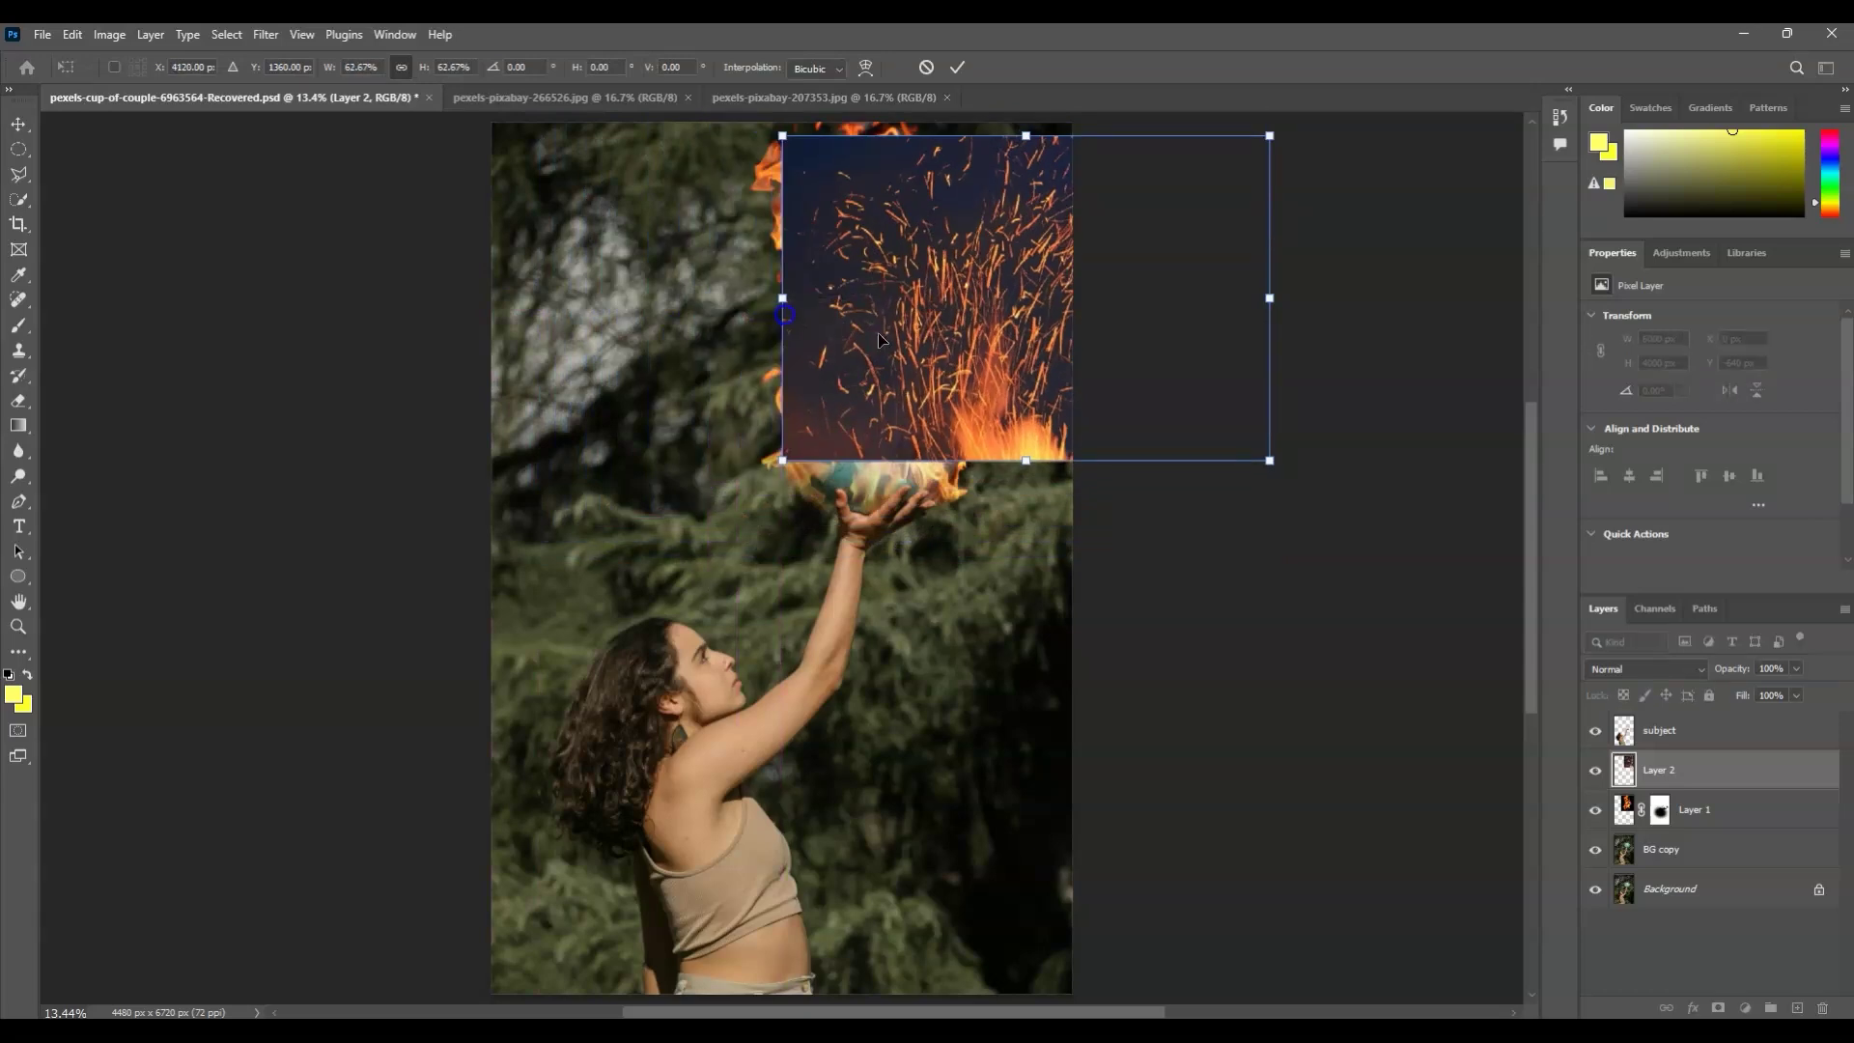
pyautogui.moveTo(946, 287); pyautogui.dragTo(840, 280)
pyautogui.moveTo(1149, 241); pyautogui.dragTo(1022, 296)
pyautogui.moveTo(889, 157); pyautogui.dragTo(889, 112)
pyautogui.moveTo(691, 248); pyautogui.dragTo(749, 248)
pyautogui.moveTo(1109, 261); pyautogui.dragTo(1077, 224)
pyautogui.press('Return')
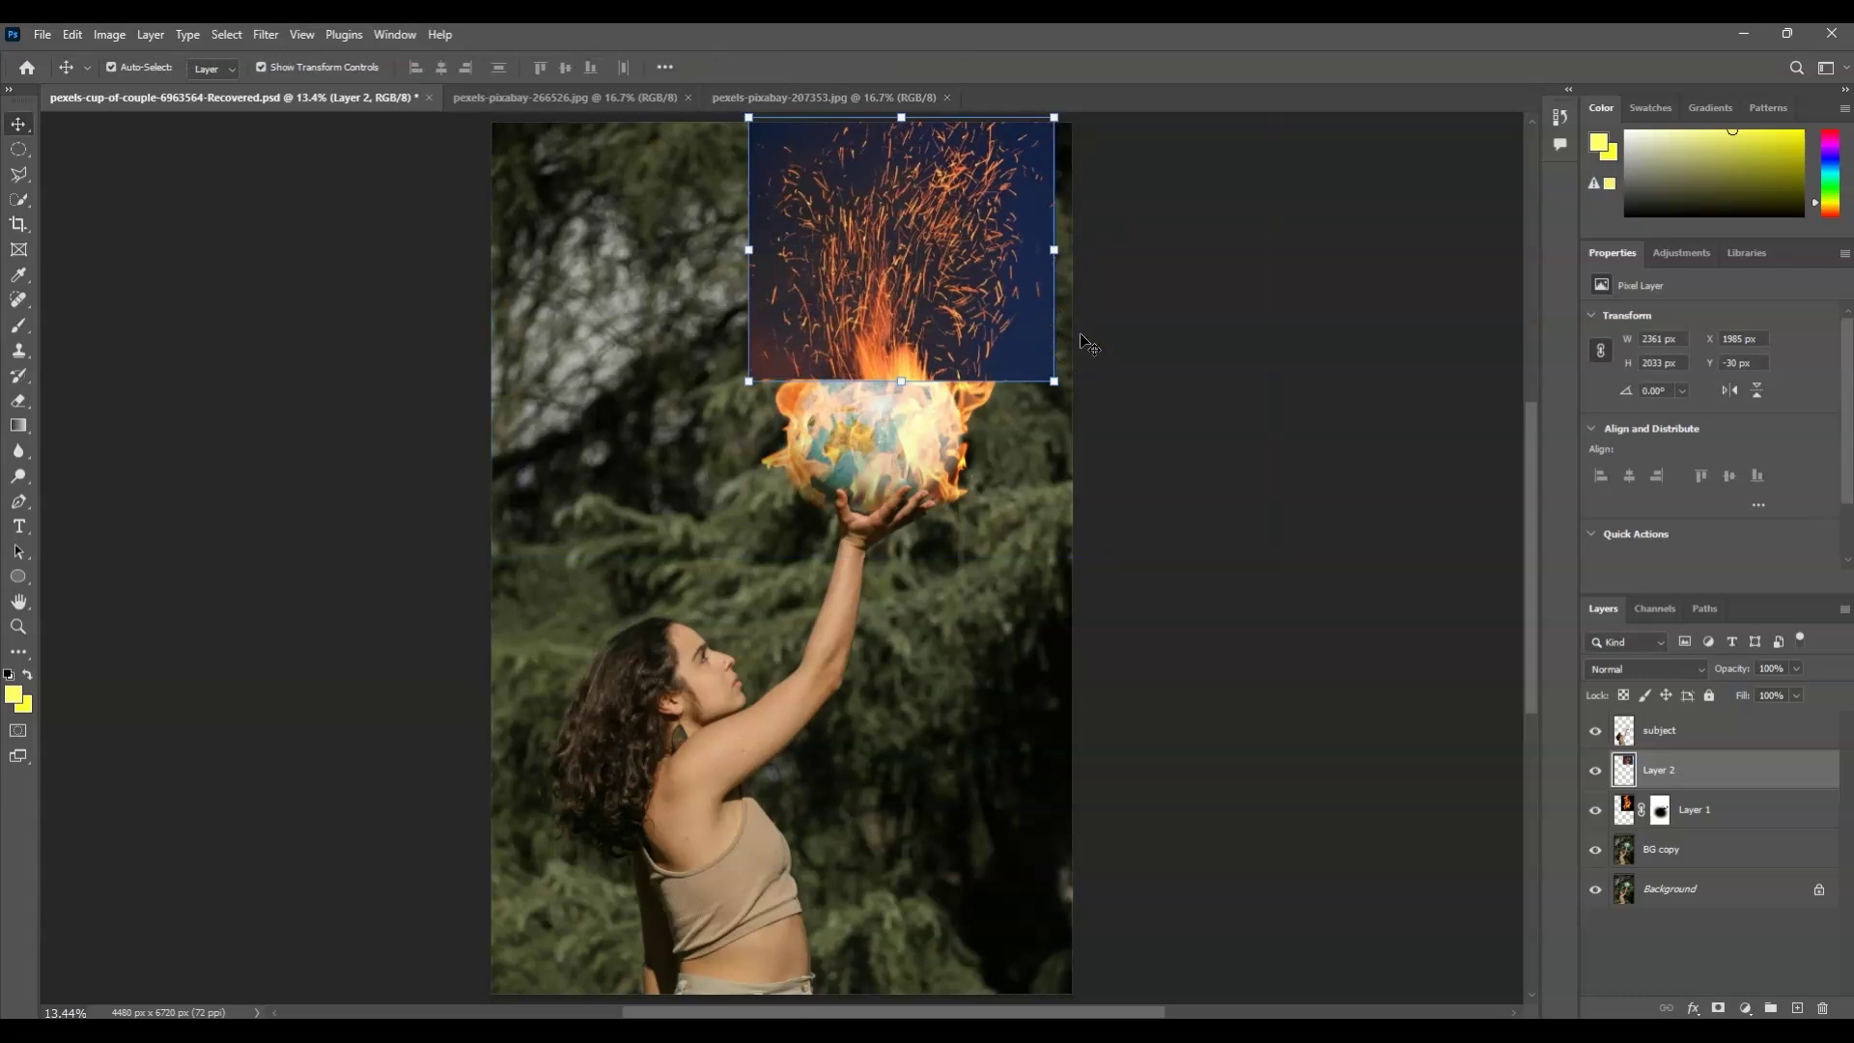
# - Set the sparks layer's blend mode to Color Dodge and shift the sparks slightly to line up with the flames
pyautogui.click(843, 225)
pyautogui.click(1698, 668)
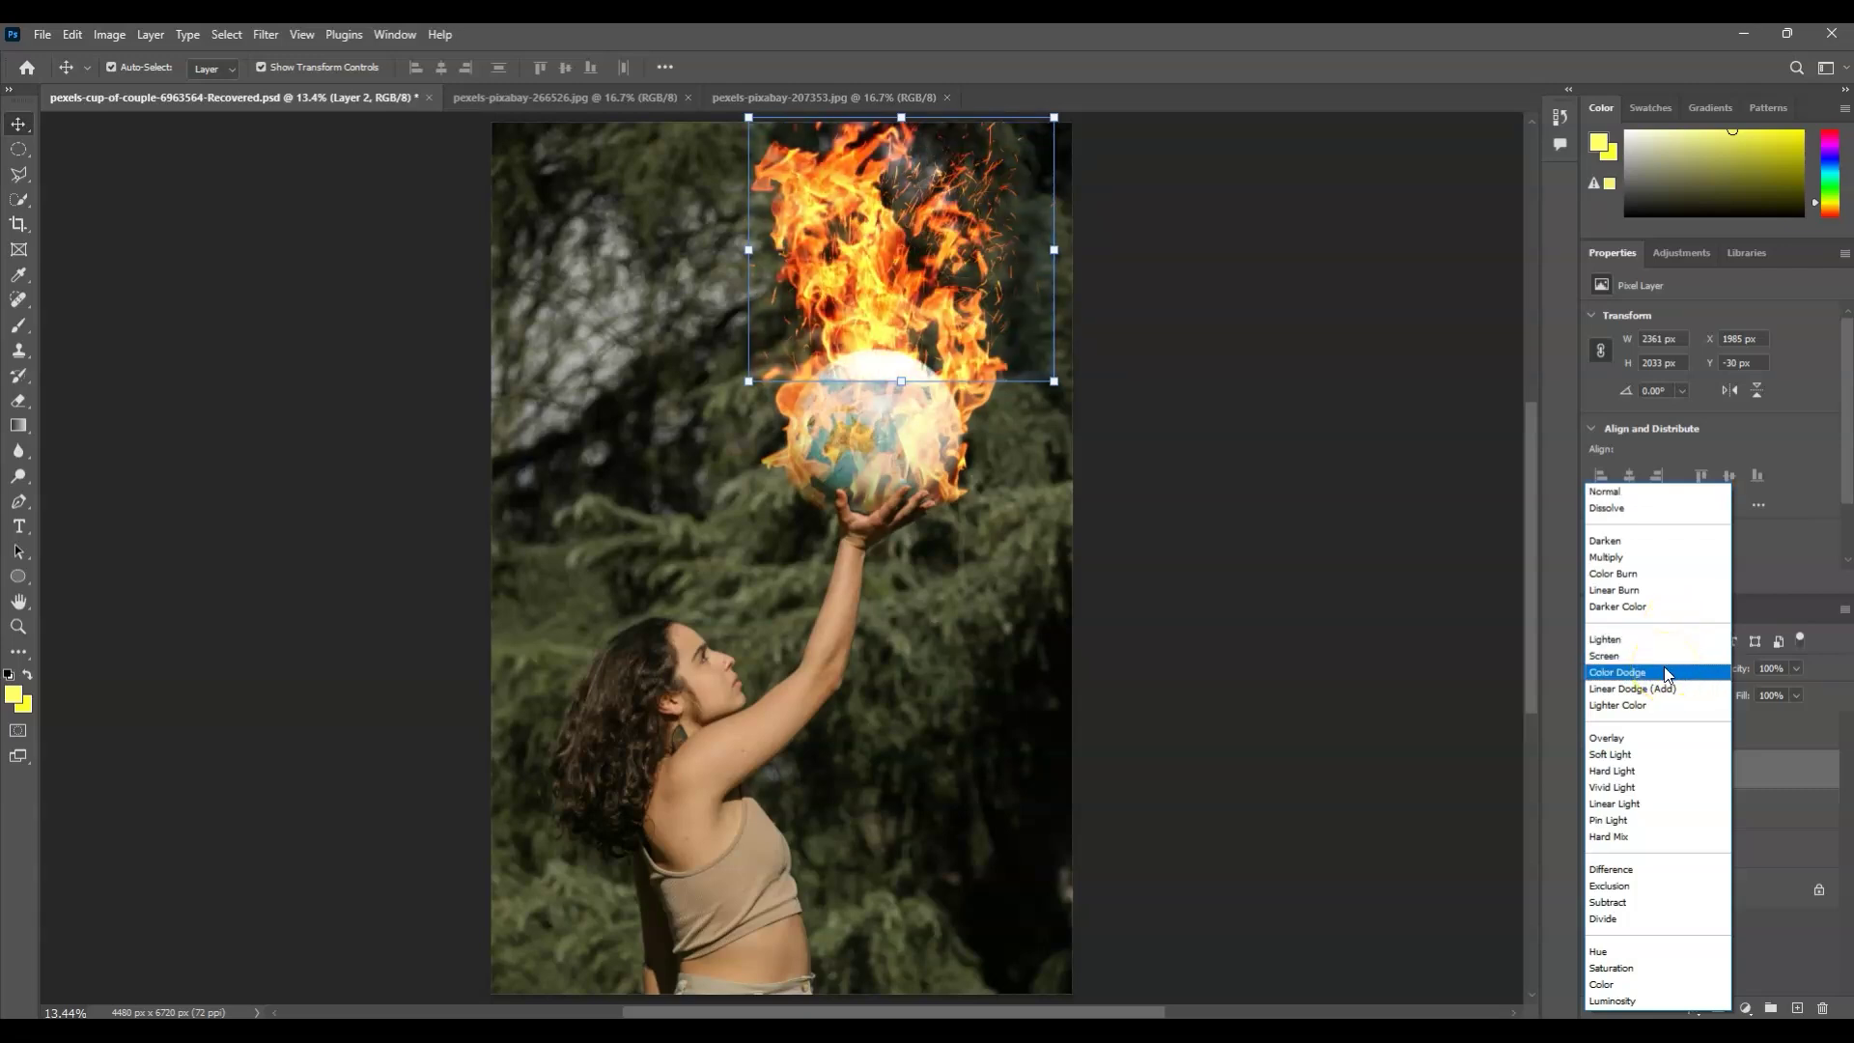
pyautogui.click(1665, 673)
pyautogui.moveTo(973, 234); pyautogui.dragTo(918, 328)
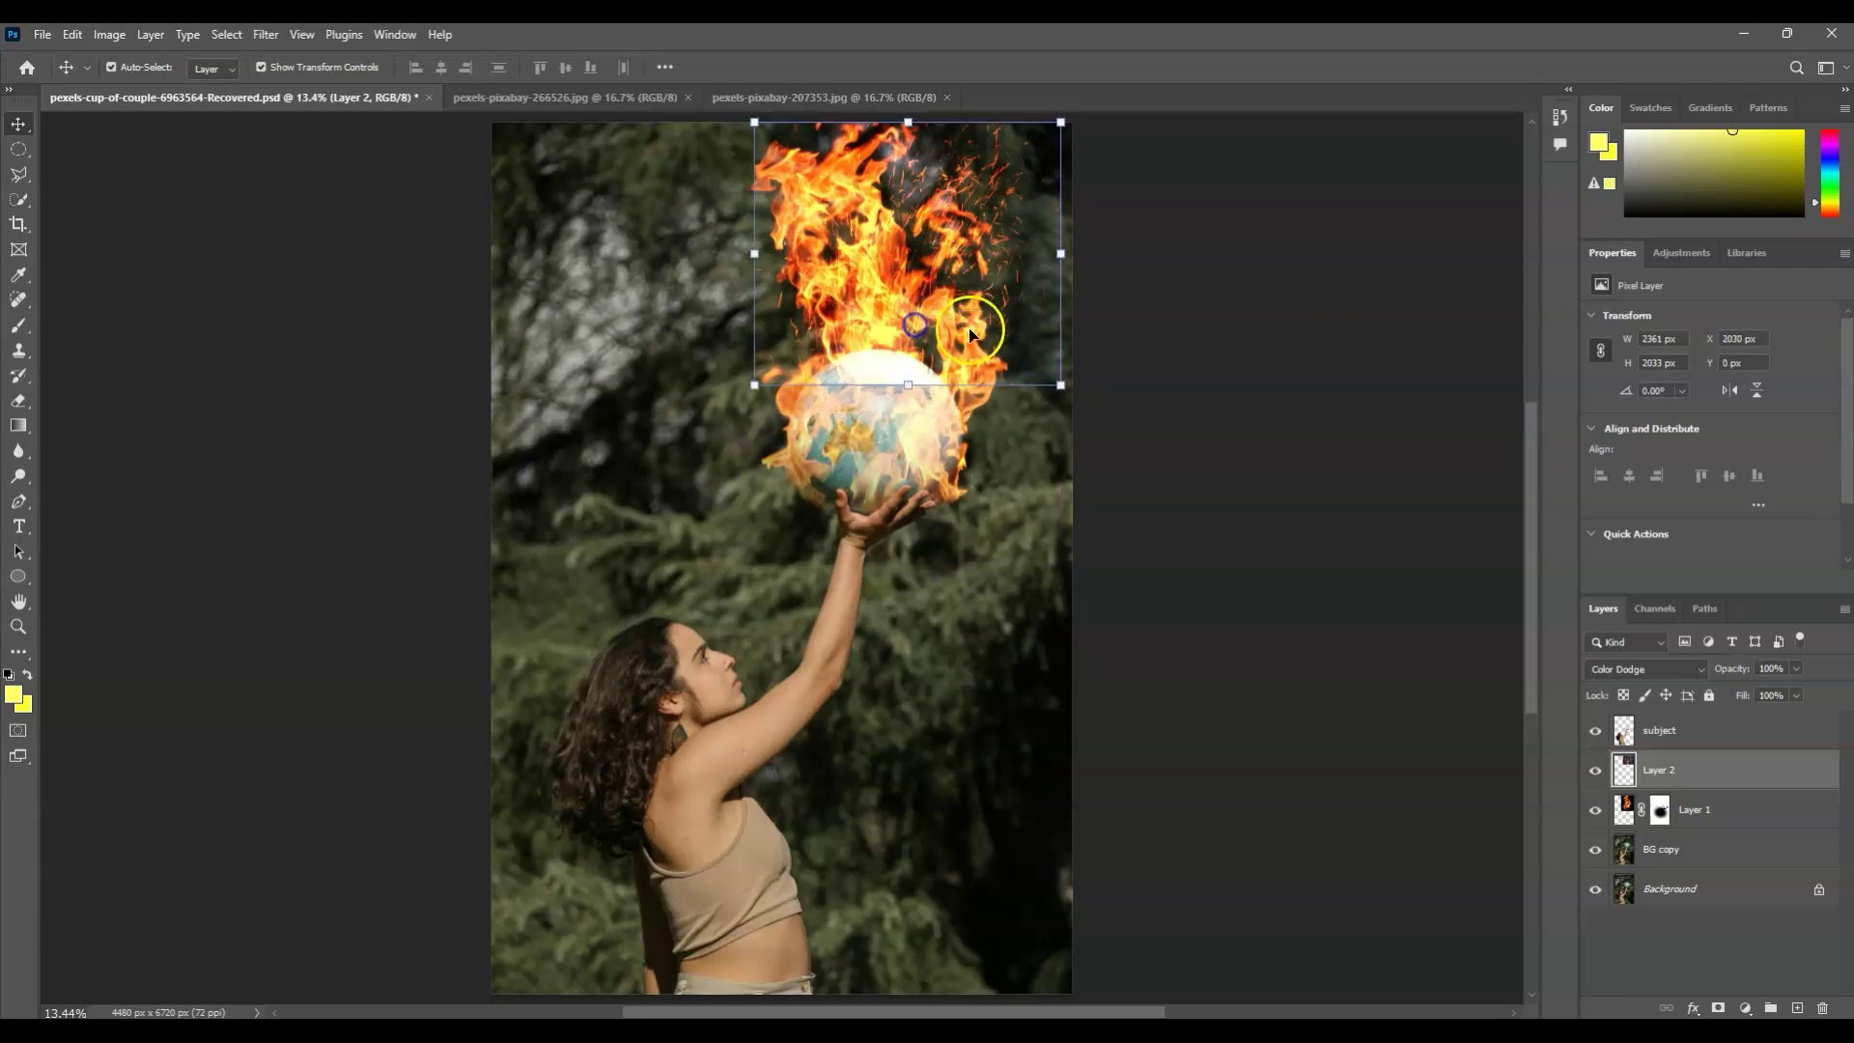
# - Add a Levels adjustment clipped to the sparks layer and raise its black input level to 81
pyautogui.click(1745, 1008)
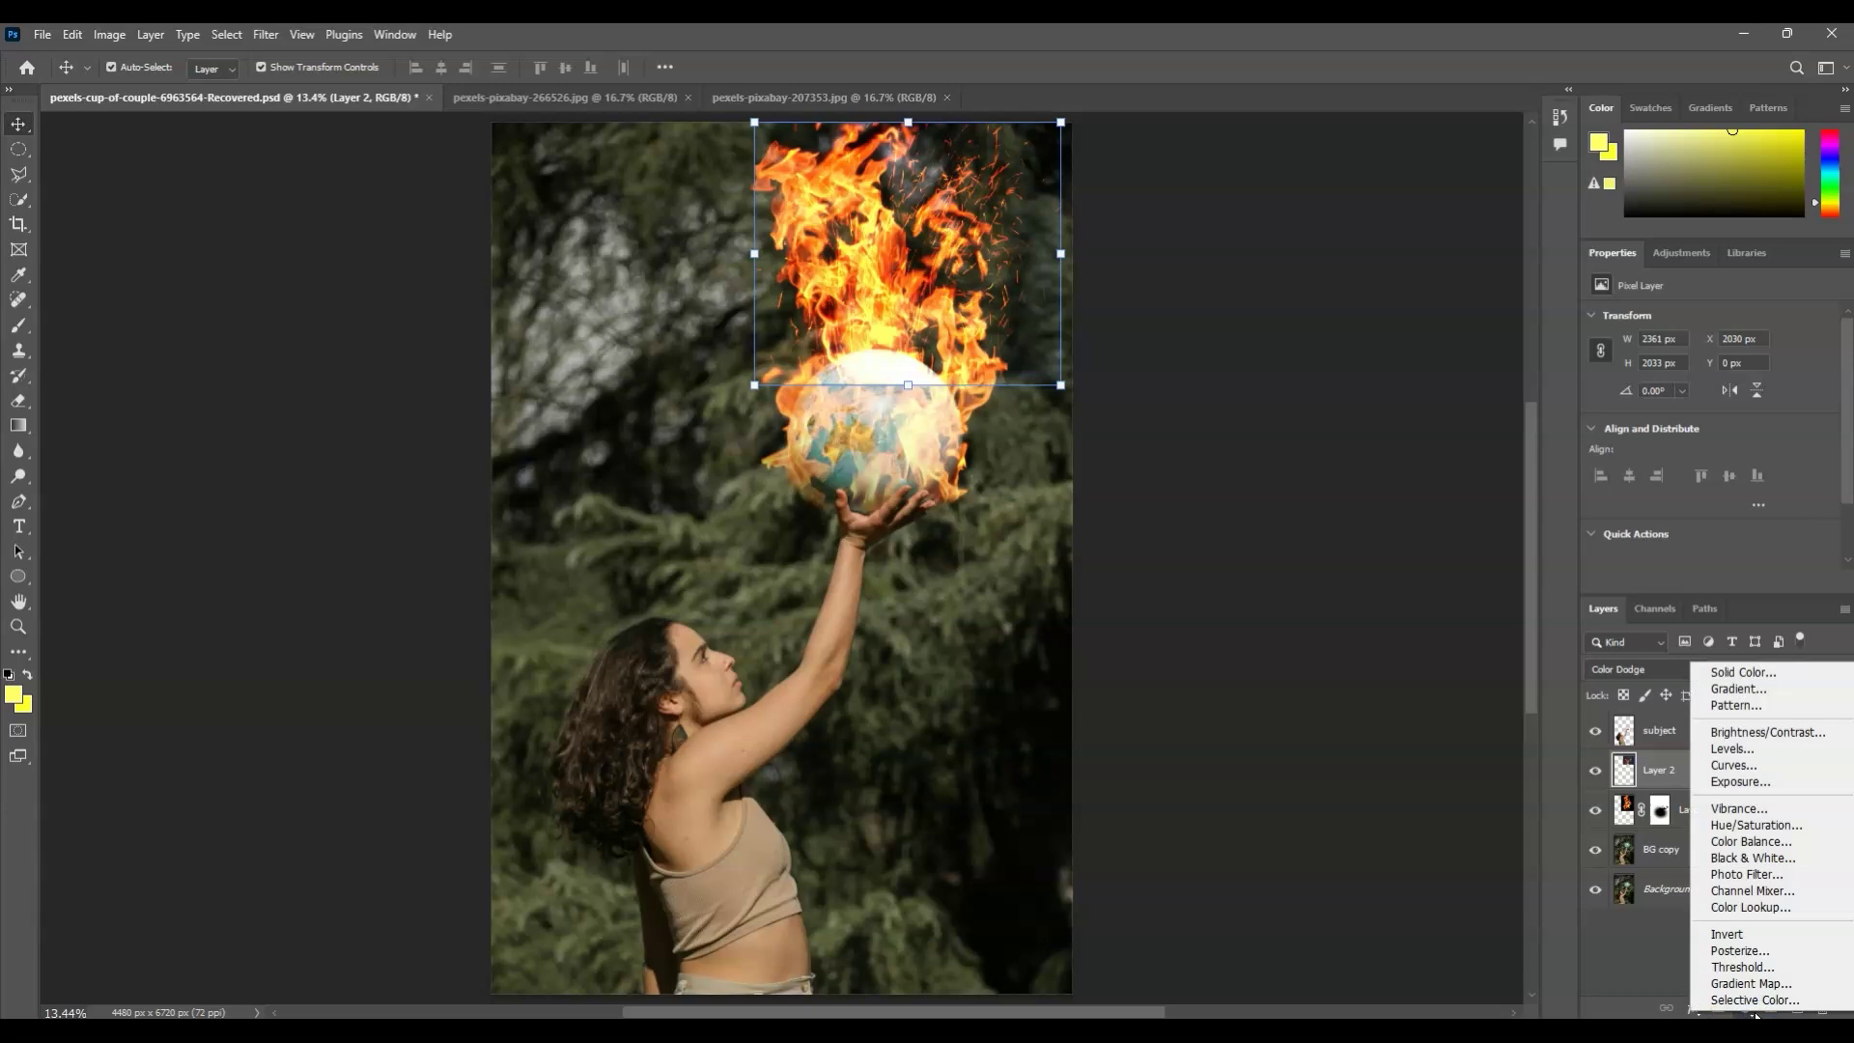
pyautogui.click(1752, 750)
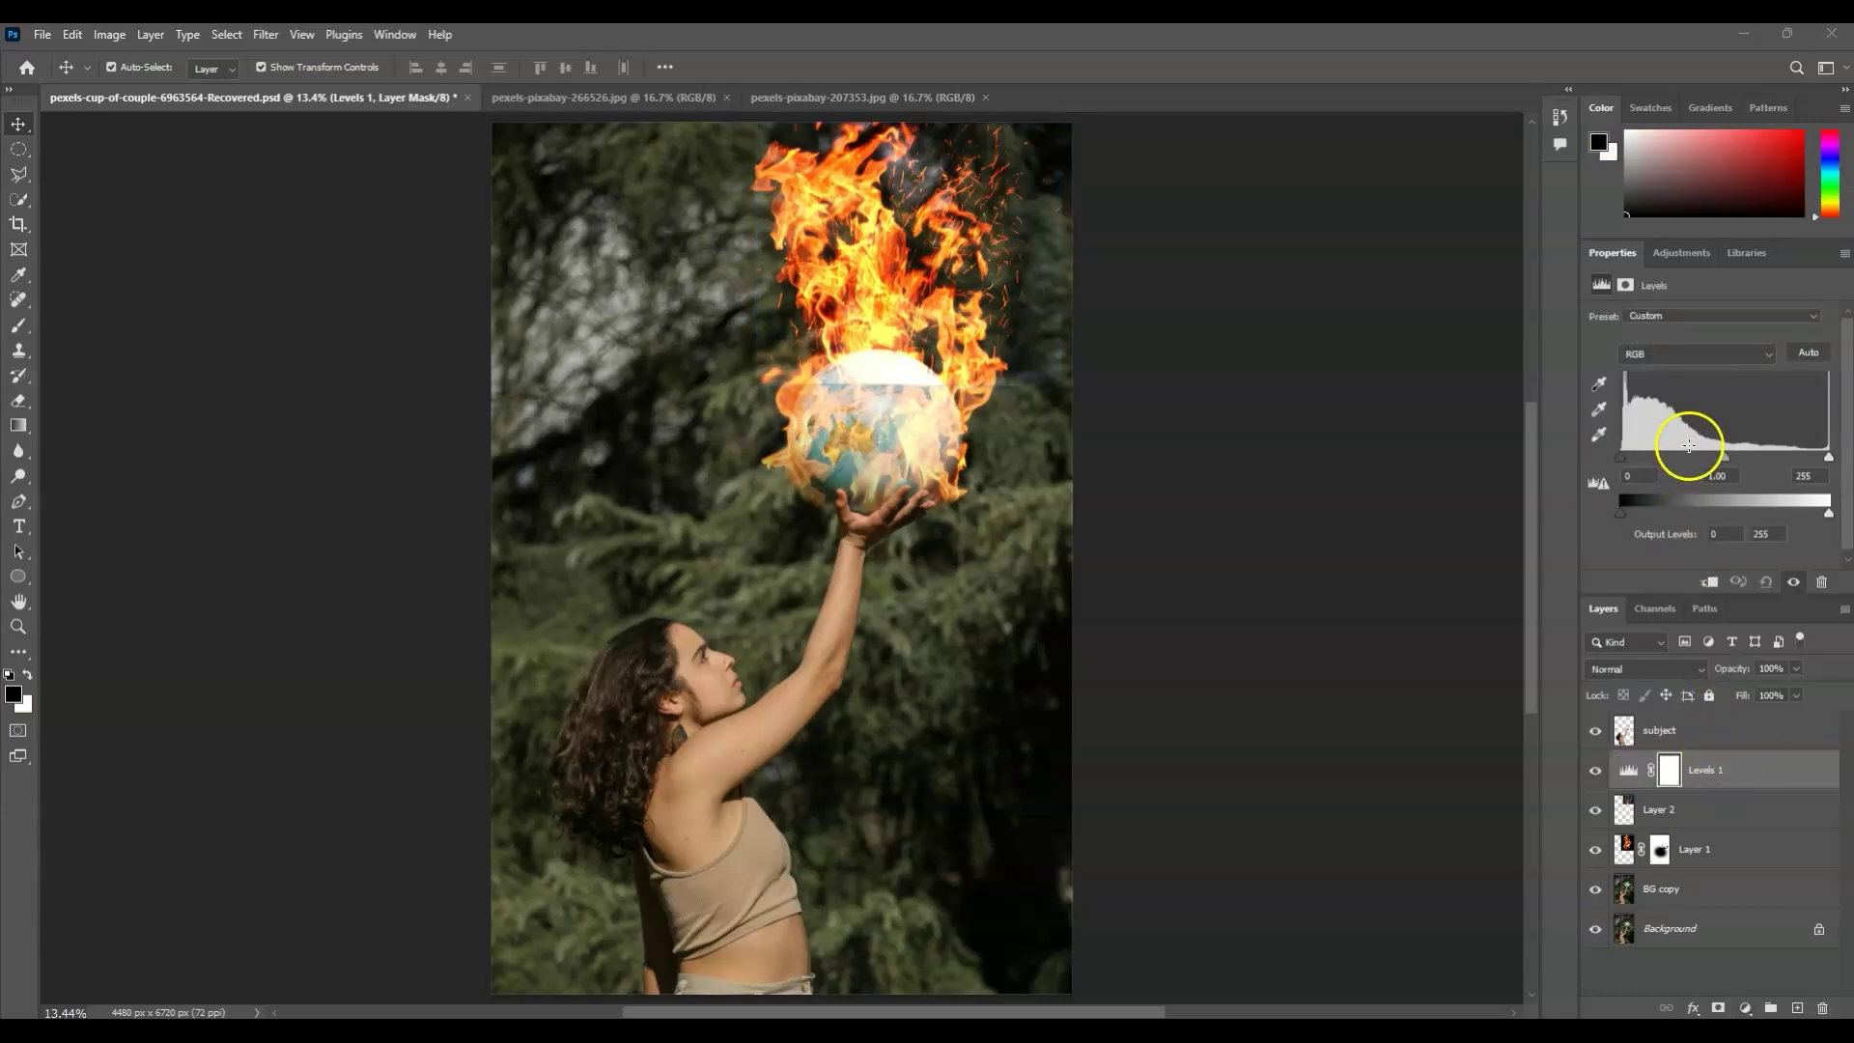
pyautogui.click(1710, 583)
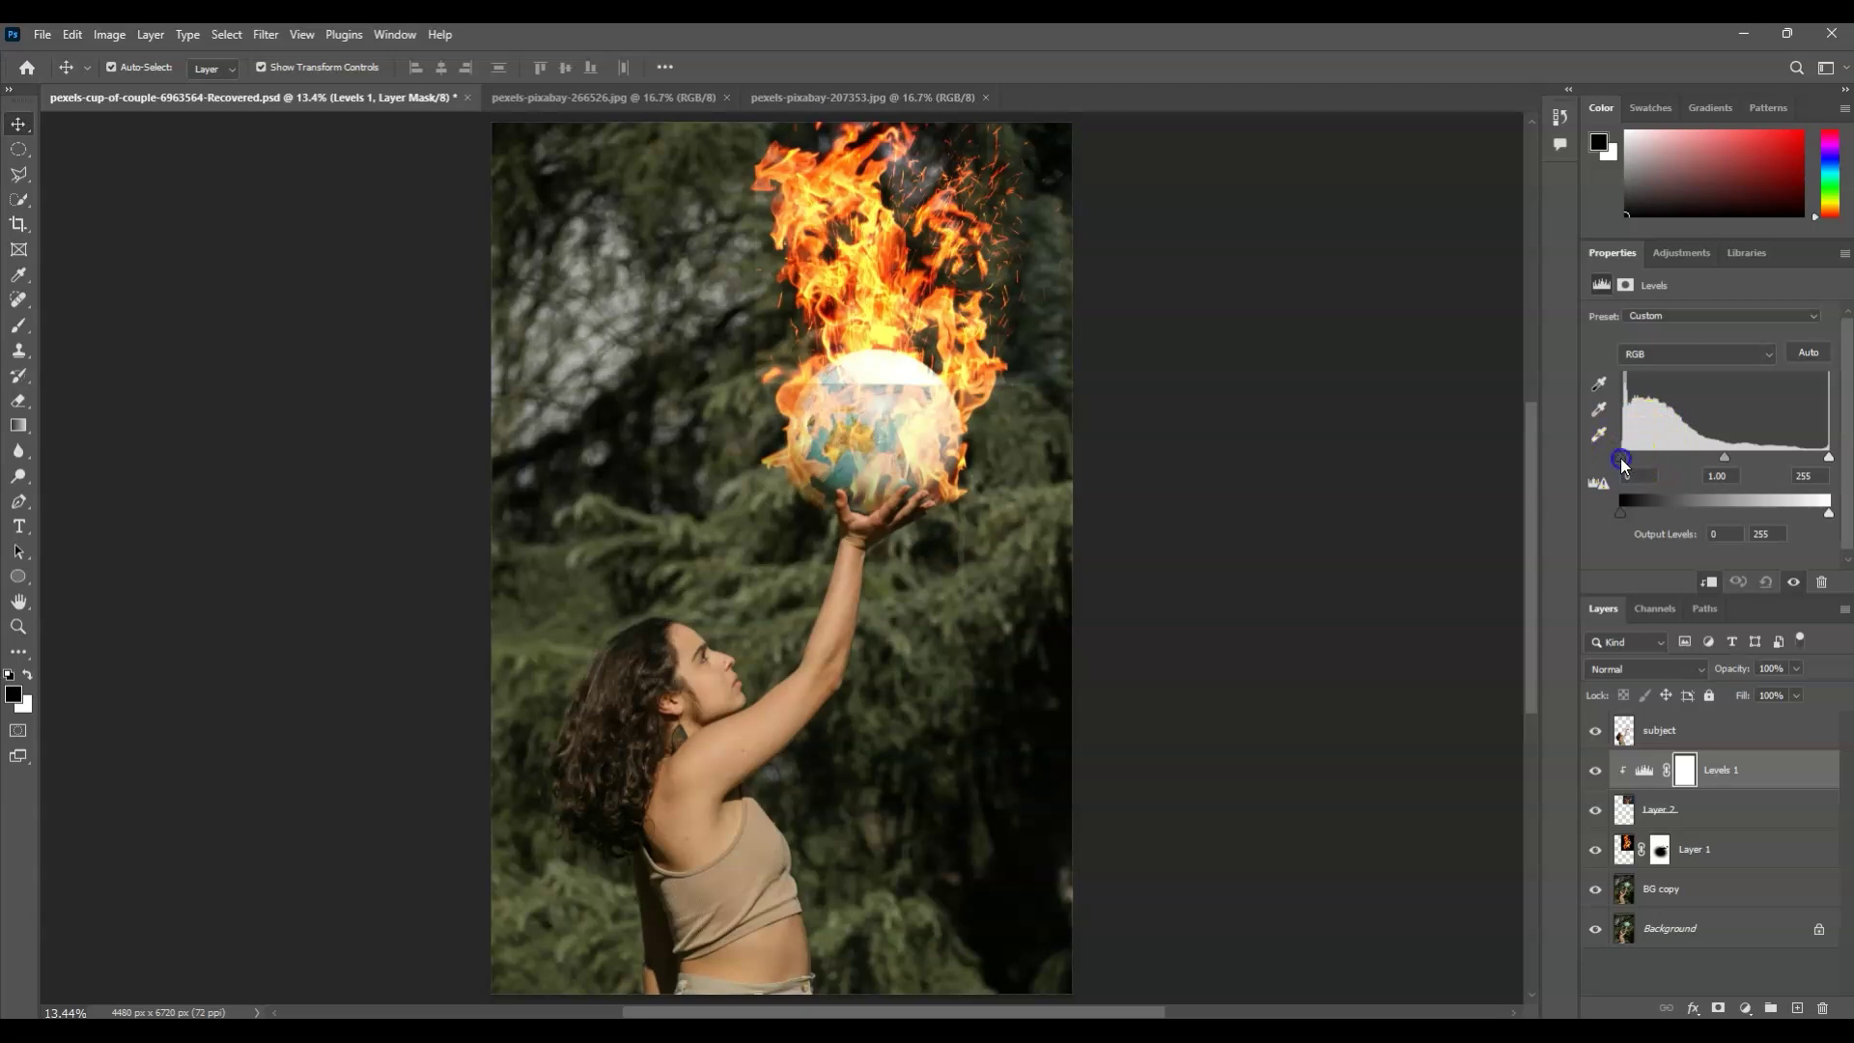
pyautogui.moveTo(1621, 459); pyautogui.dragTo(1658, 464)
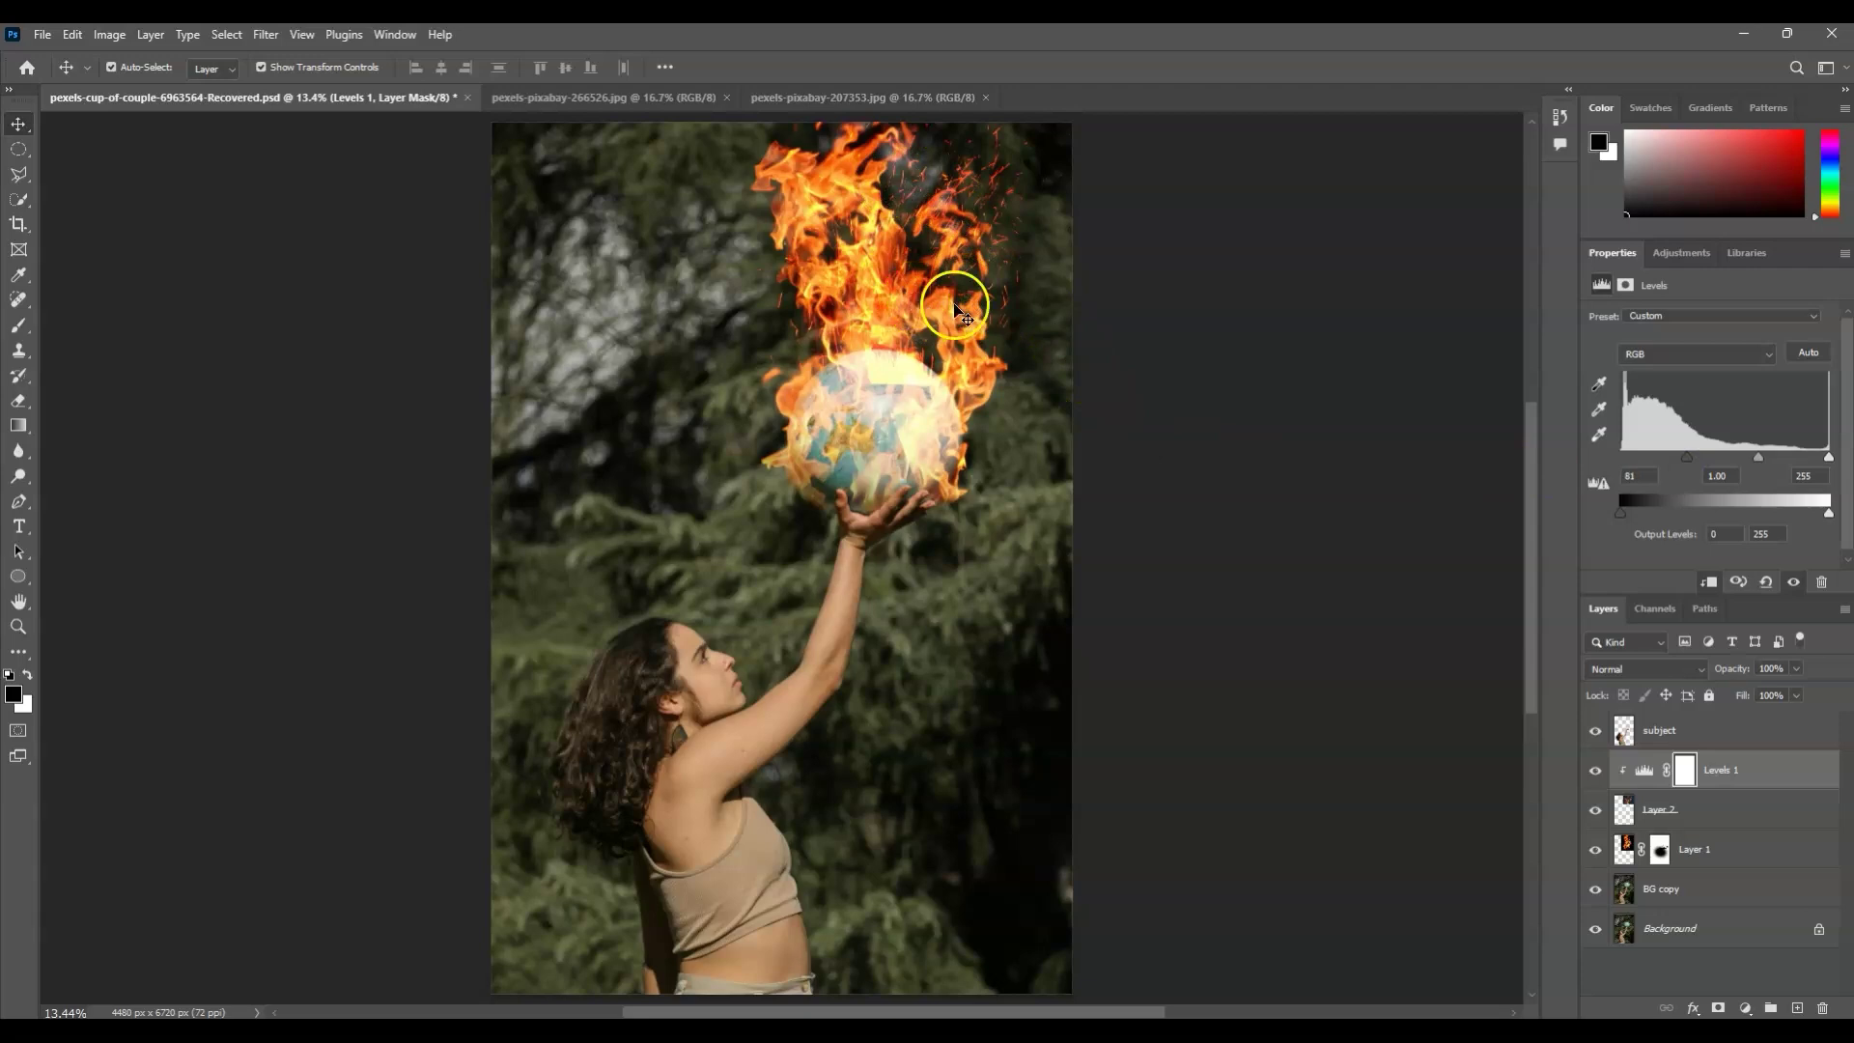
pyautogui.click(1656, 958)
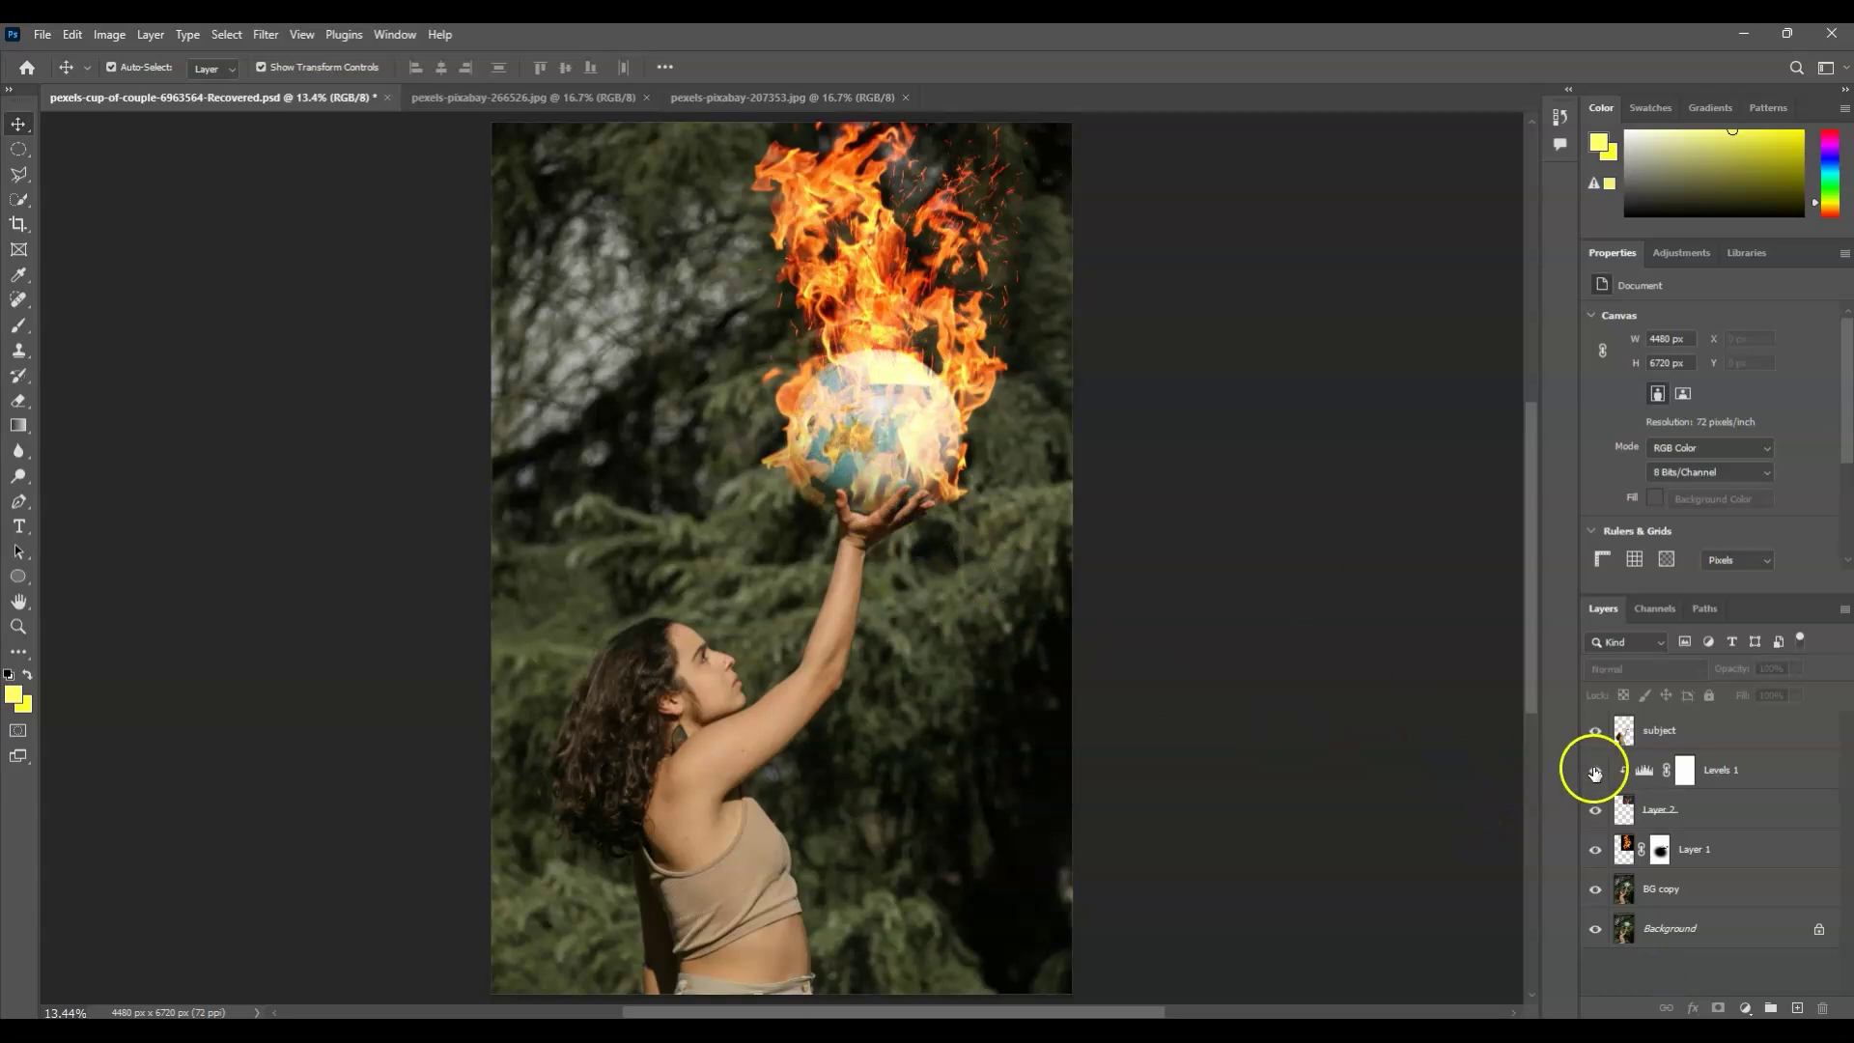
# - Add a layer mask to the sparks layer and paint out its hard edge across the globe with a 500 px black brush at 40% opacity
pyautogui.click(1745, 817)
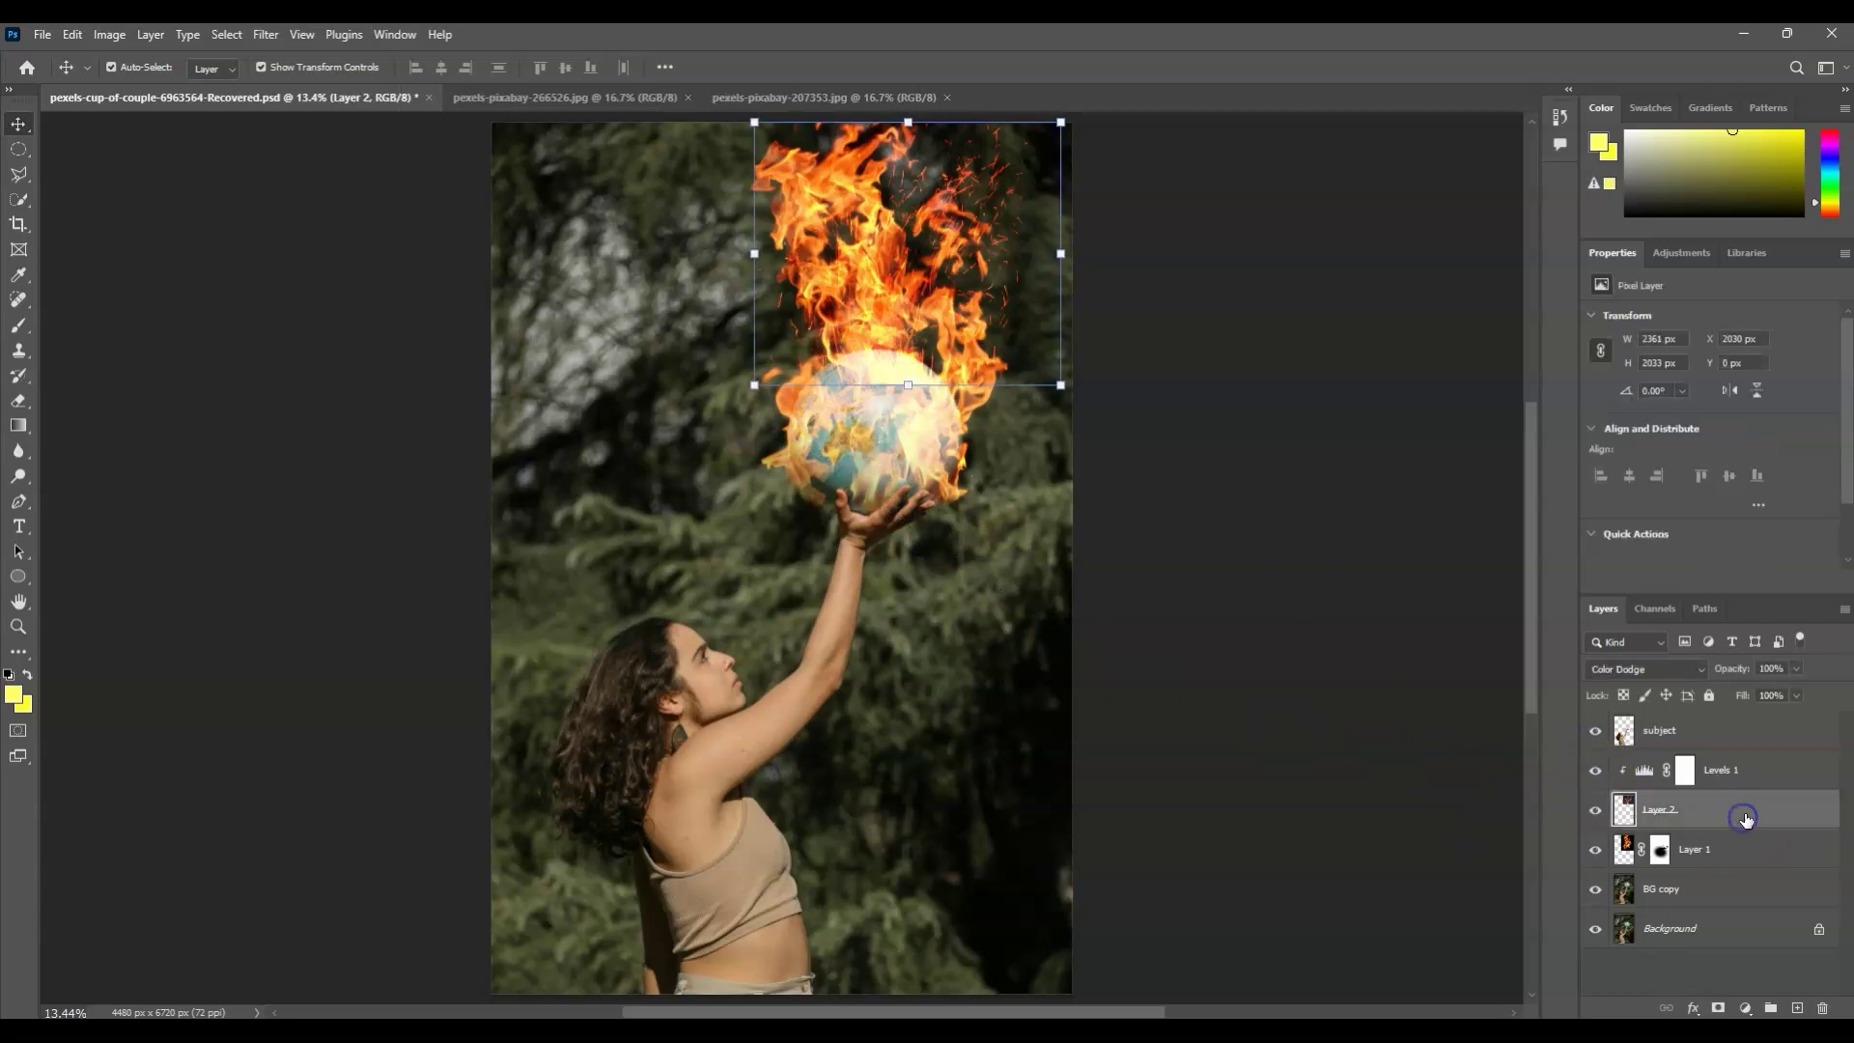
pyautogui.click(1717, 1007)
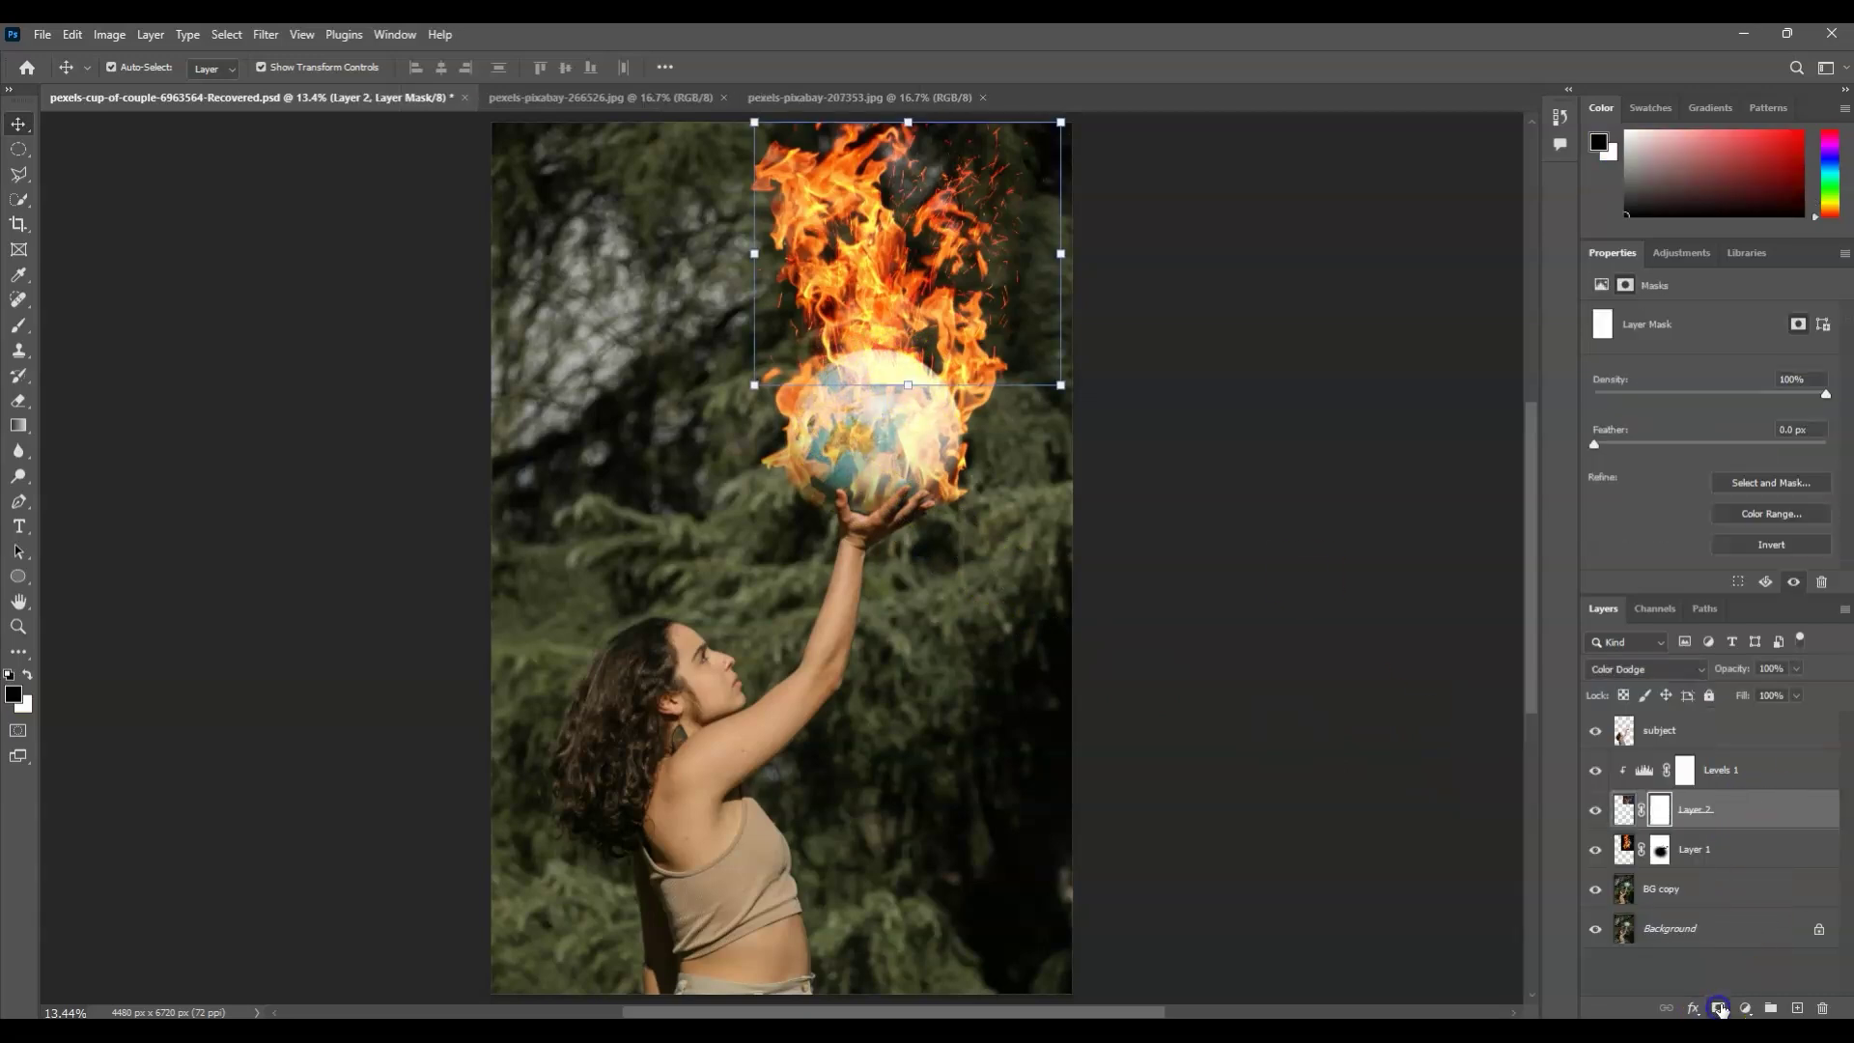
pyautogui.press('b')
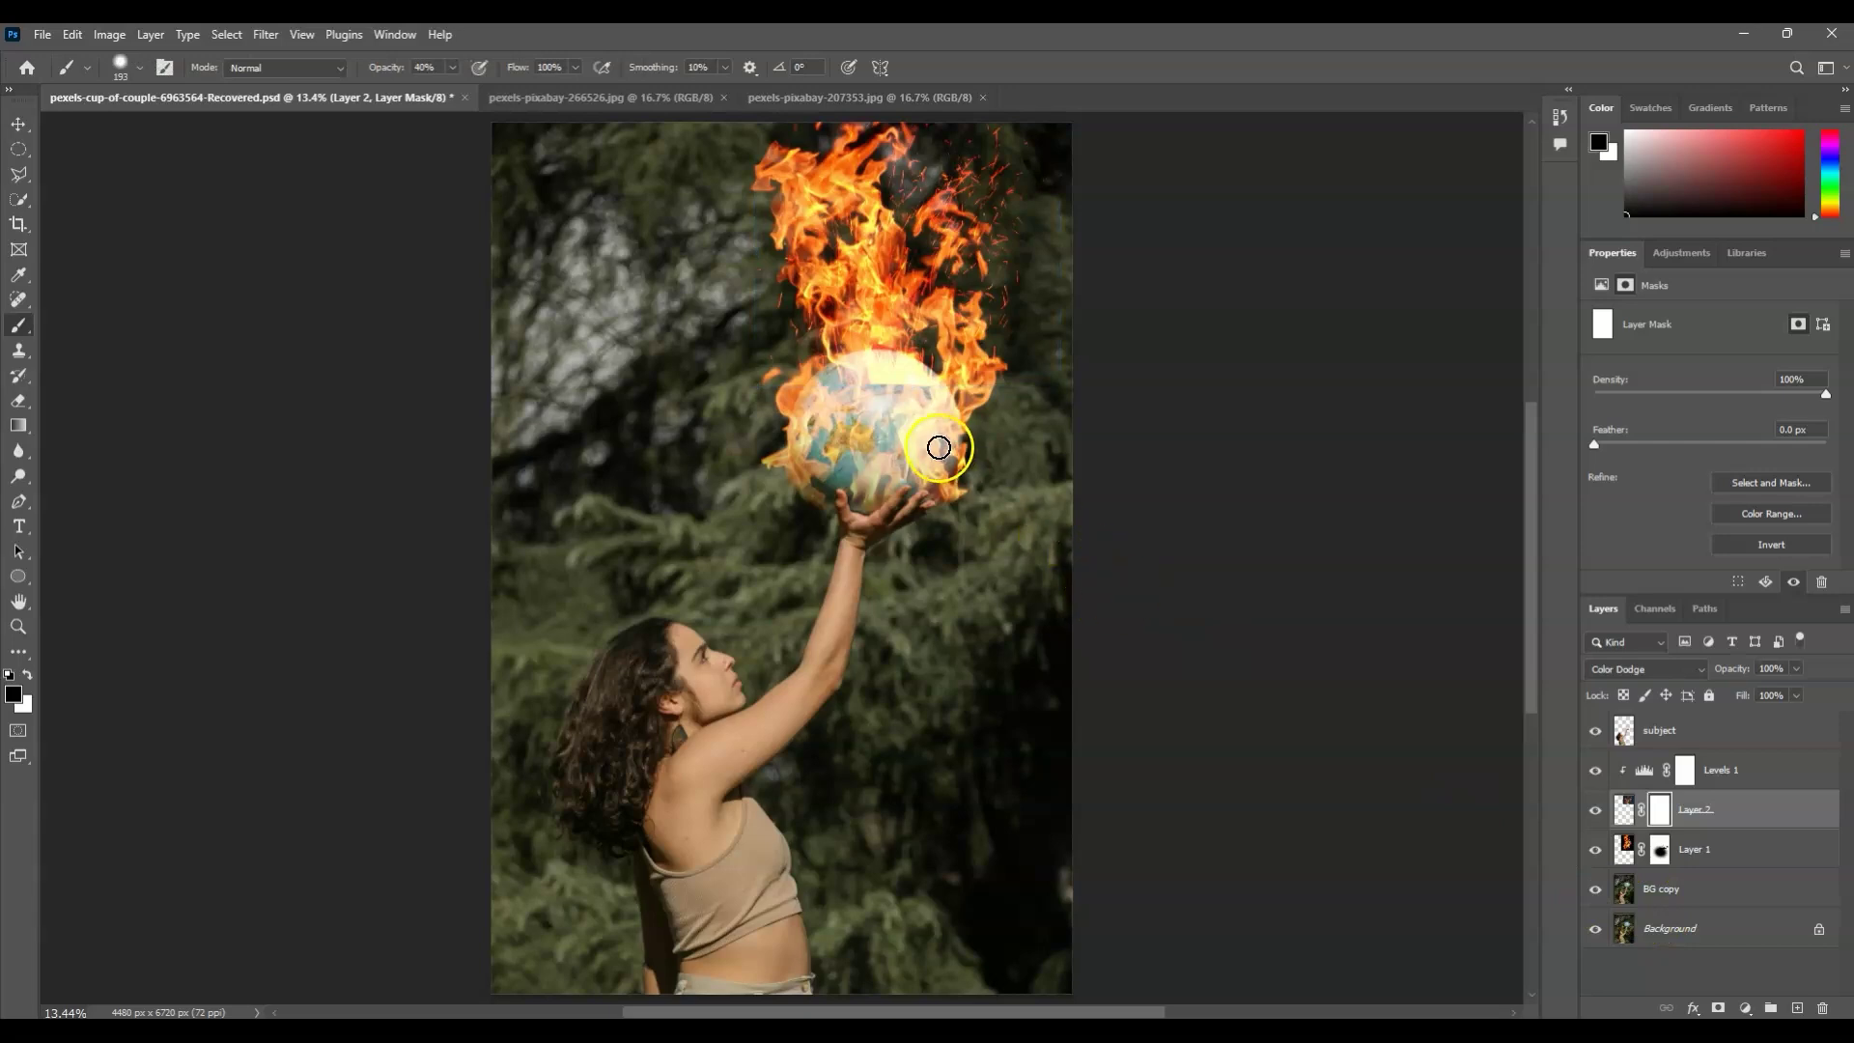
pyautogui.press(']')
pyautogui.press(']')
pyautogui.press(']')
pyautogui.press(']')
pyautogui.press(']')
pyautogui.moveTo(911, 394)
pyautogui.mouseDown()
pyautogui.moveTo(840, 368)
pyautogui.moveTo(922, 377)
pyautogui.moveTo(924, 484)
pyautogui.mouseUp()
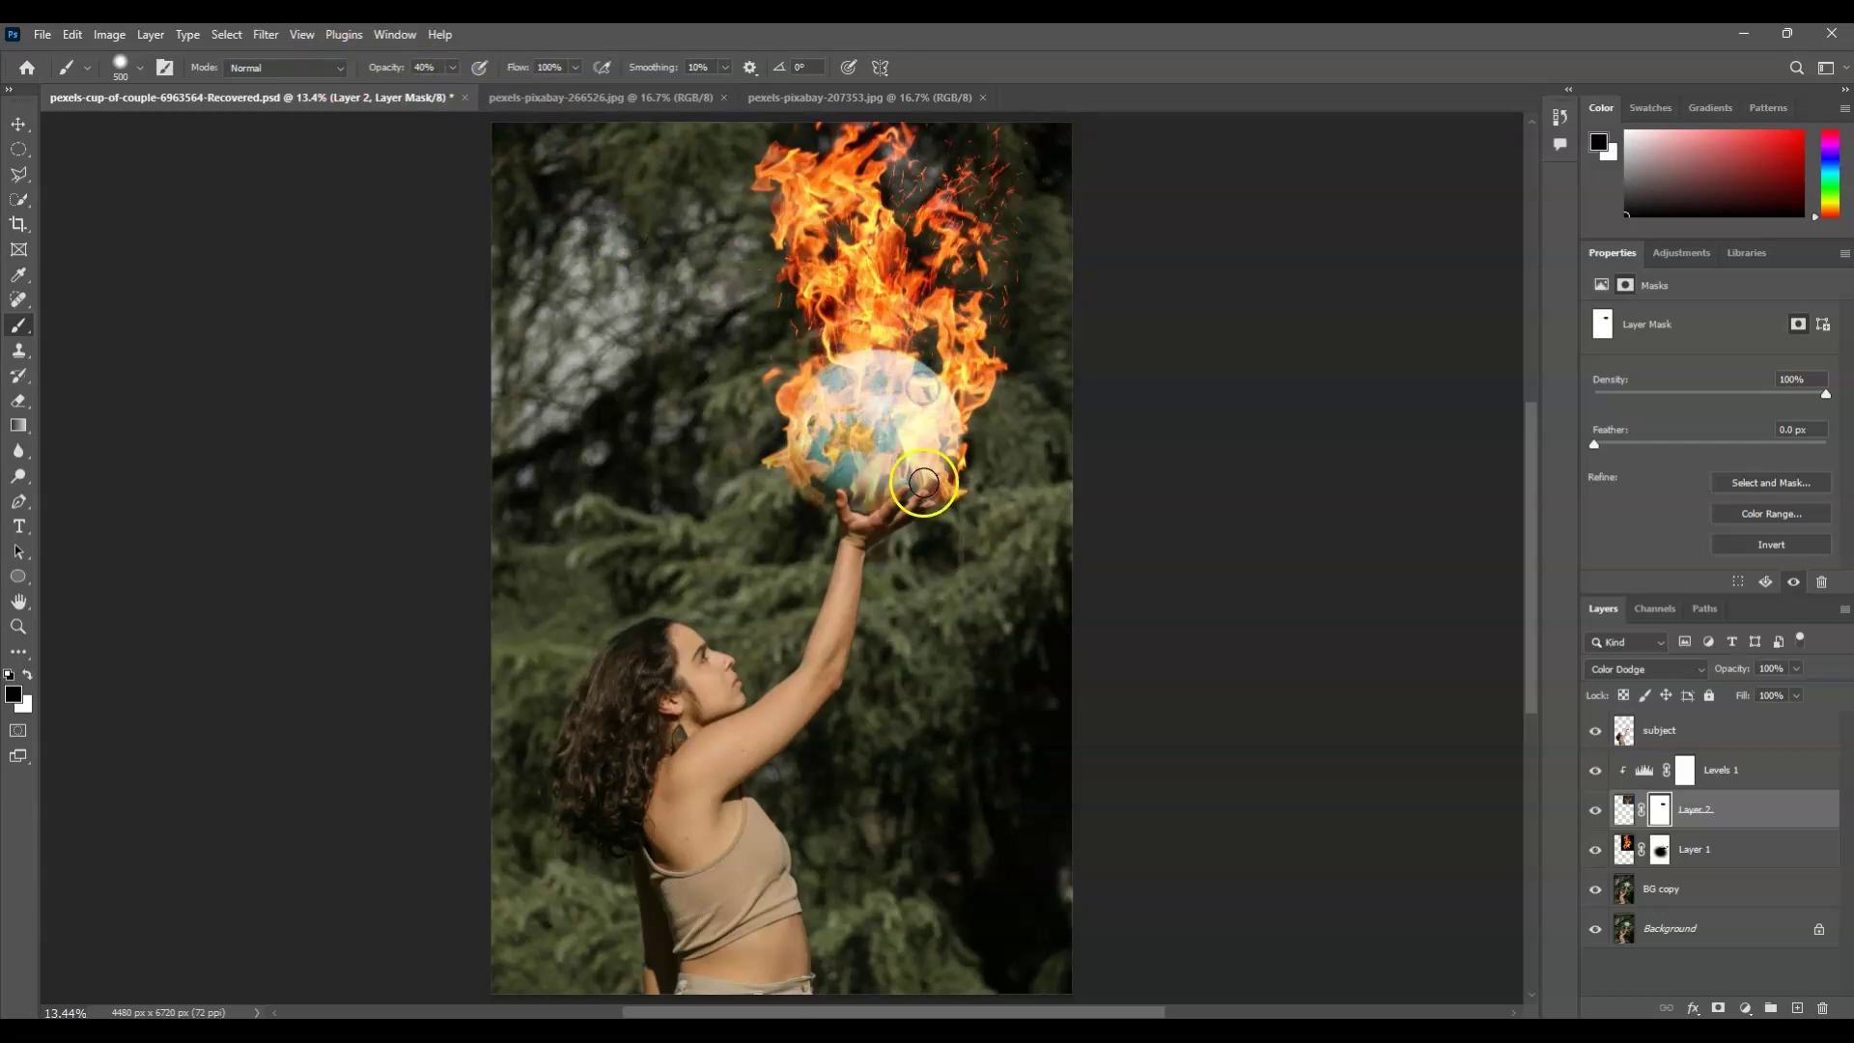
pyautogui.click(1721, 808)
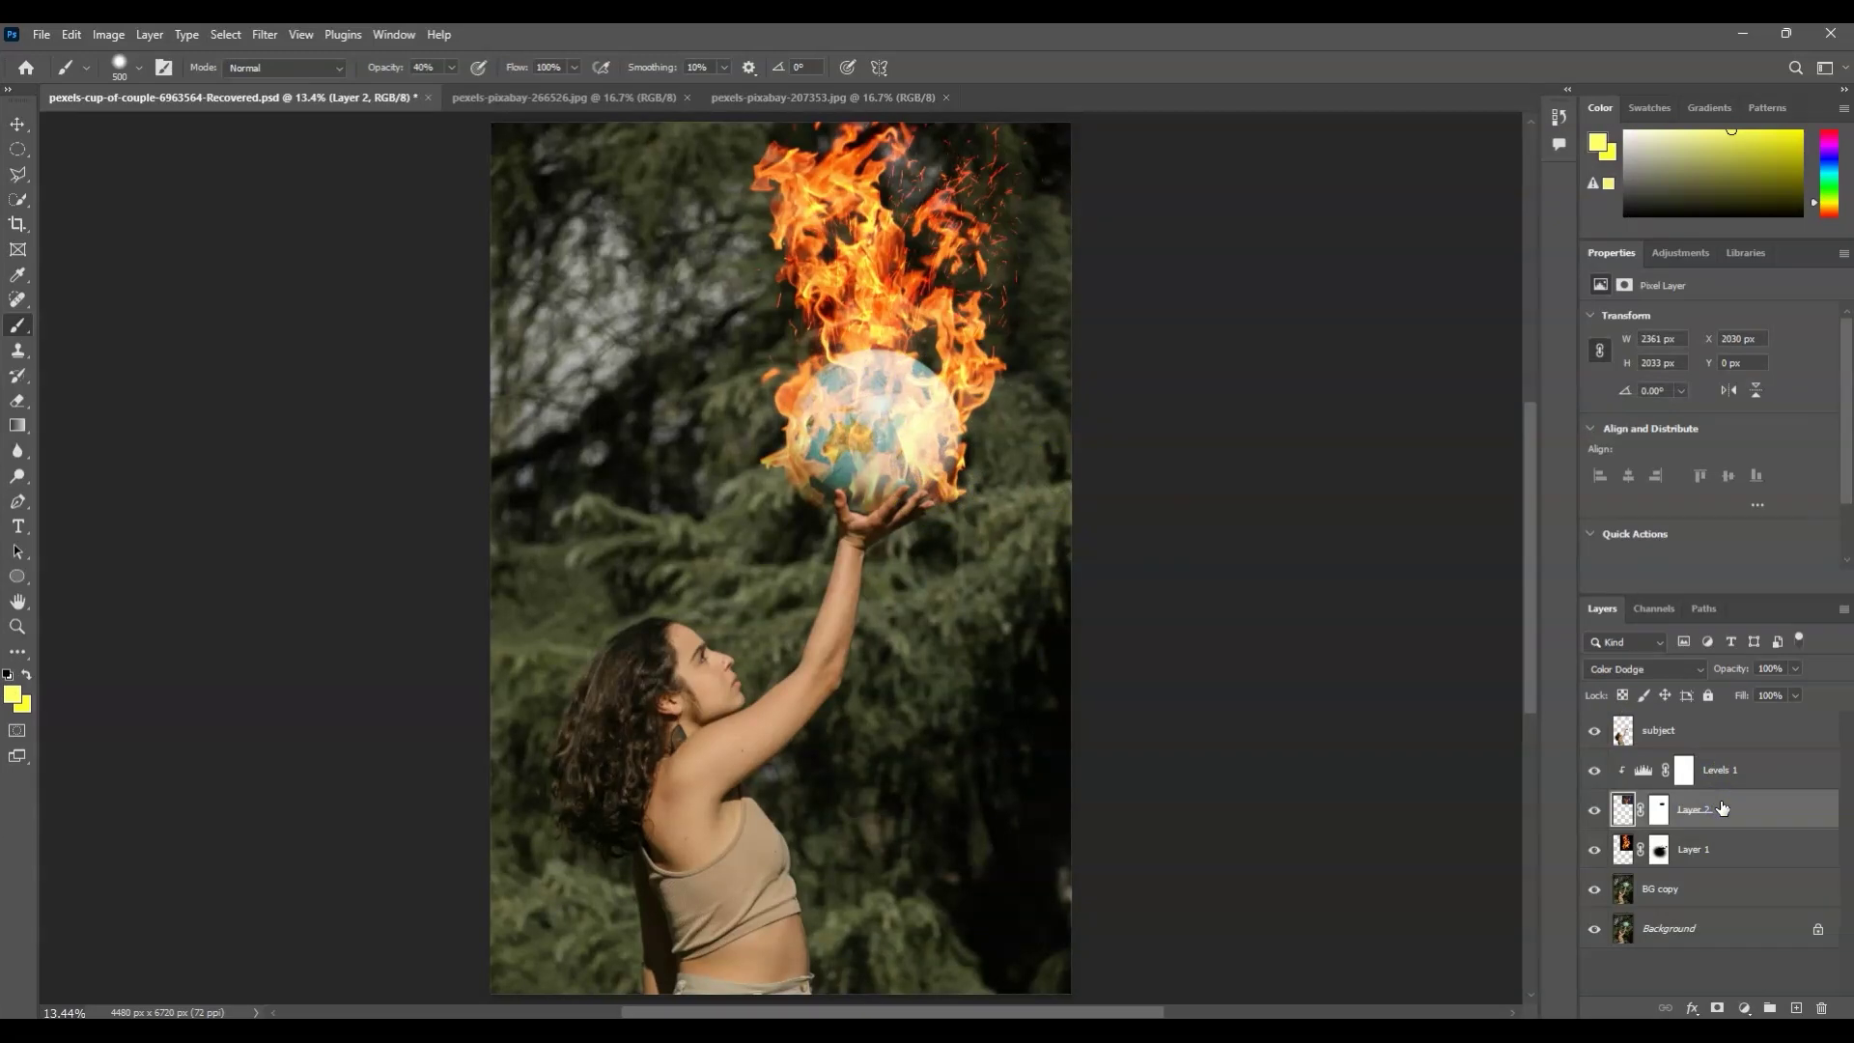
# - Add an Exposure adjustment layer above the subject layer and lower the exposure to -3.11
pyautogui.click(1735, 731)
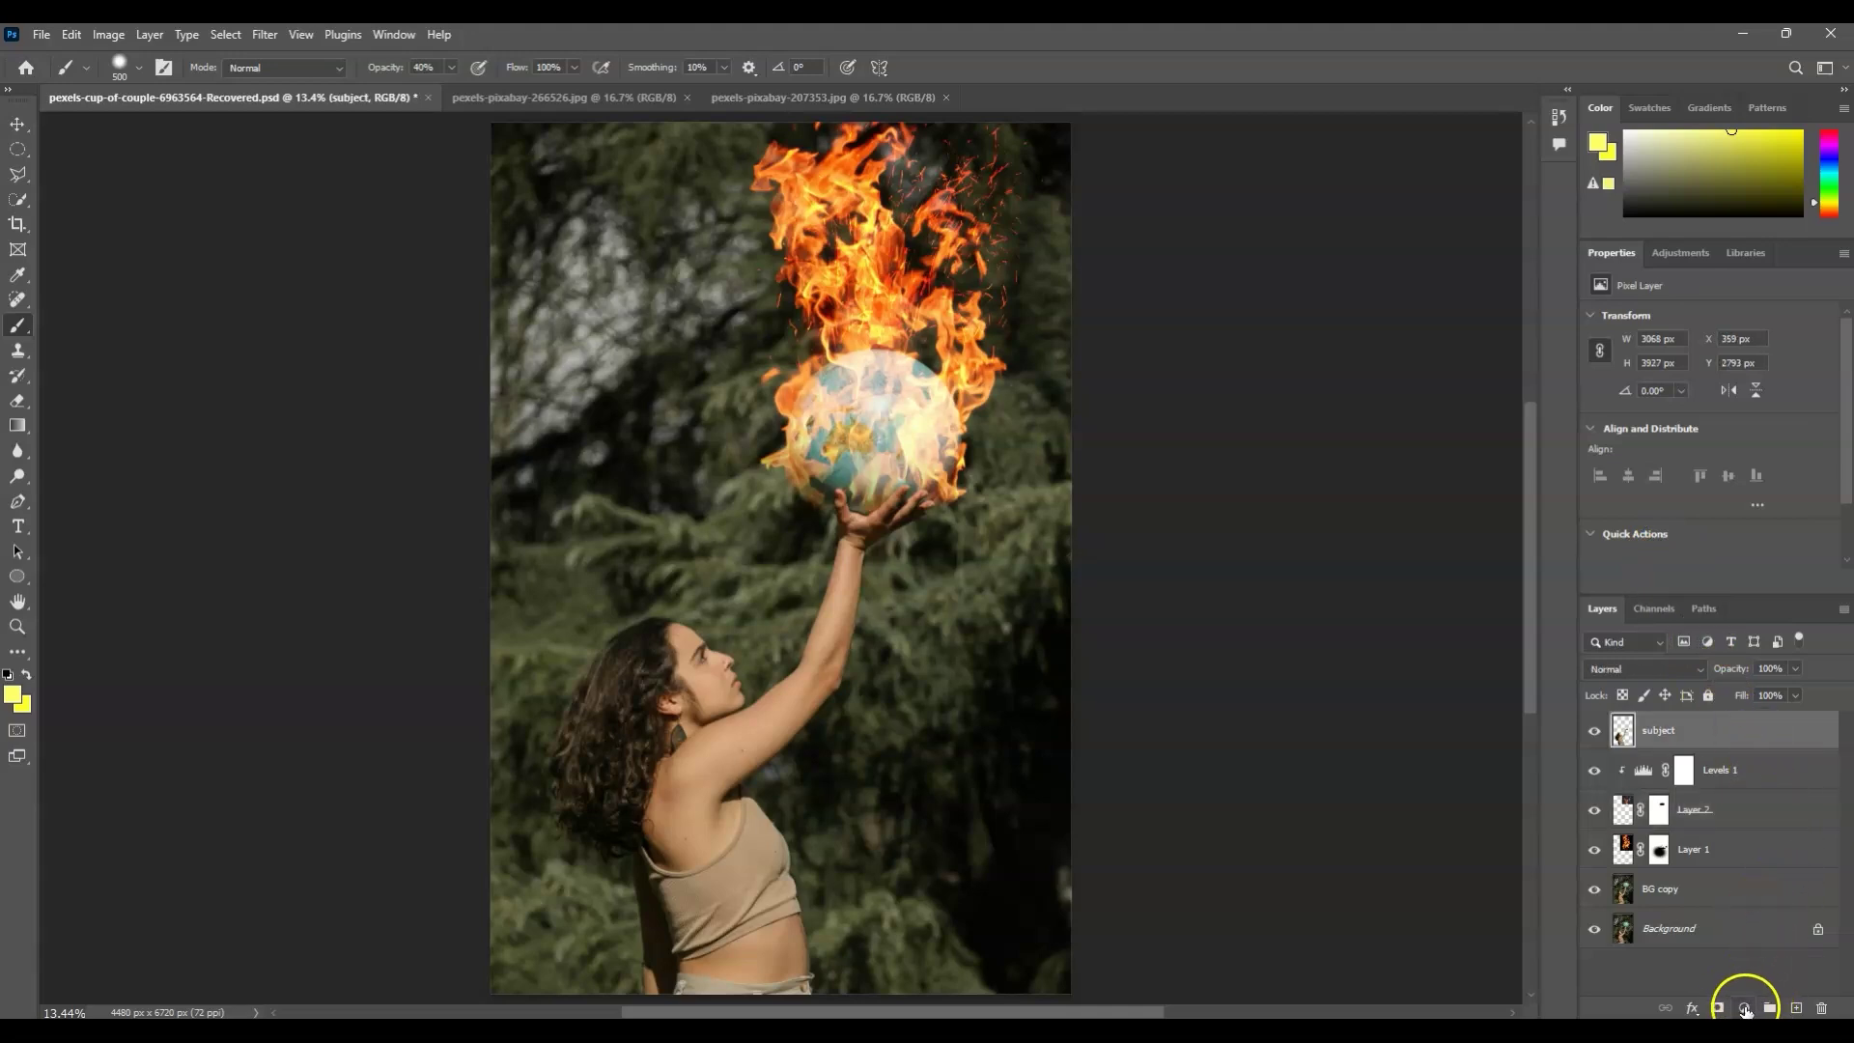
pyautogui.click(1745, 1009)
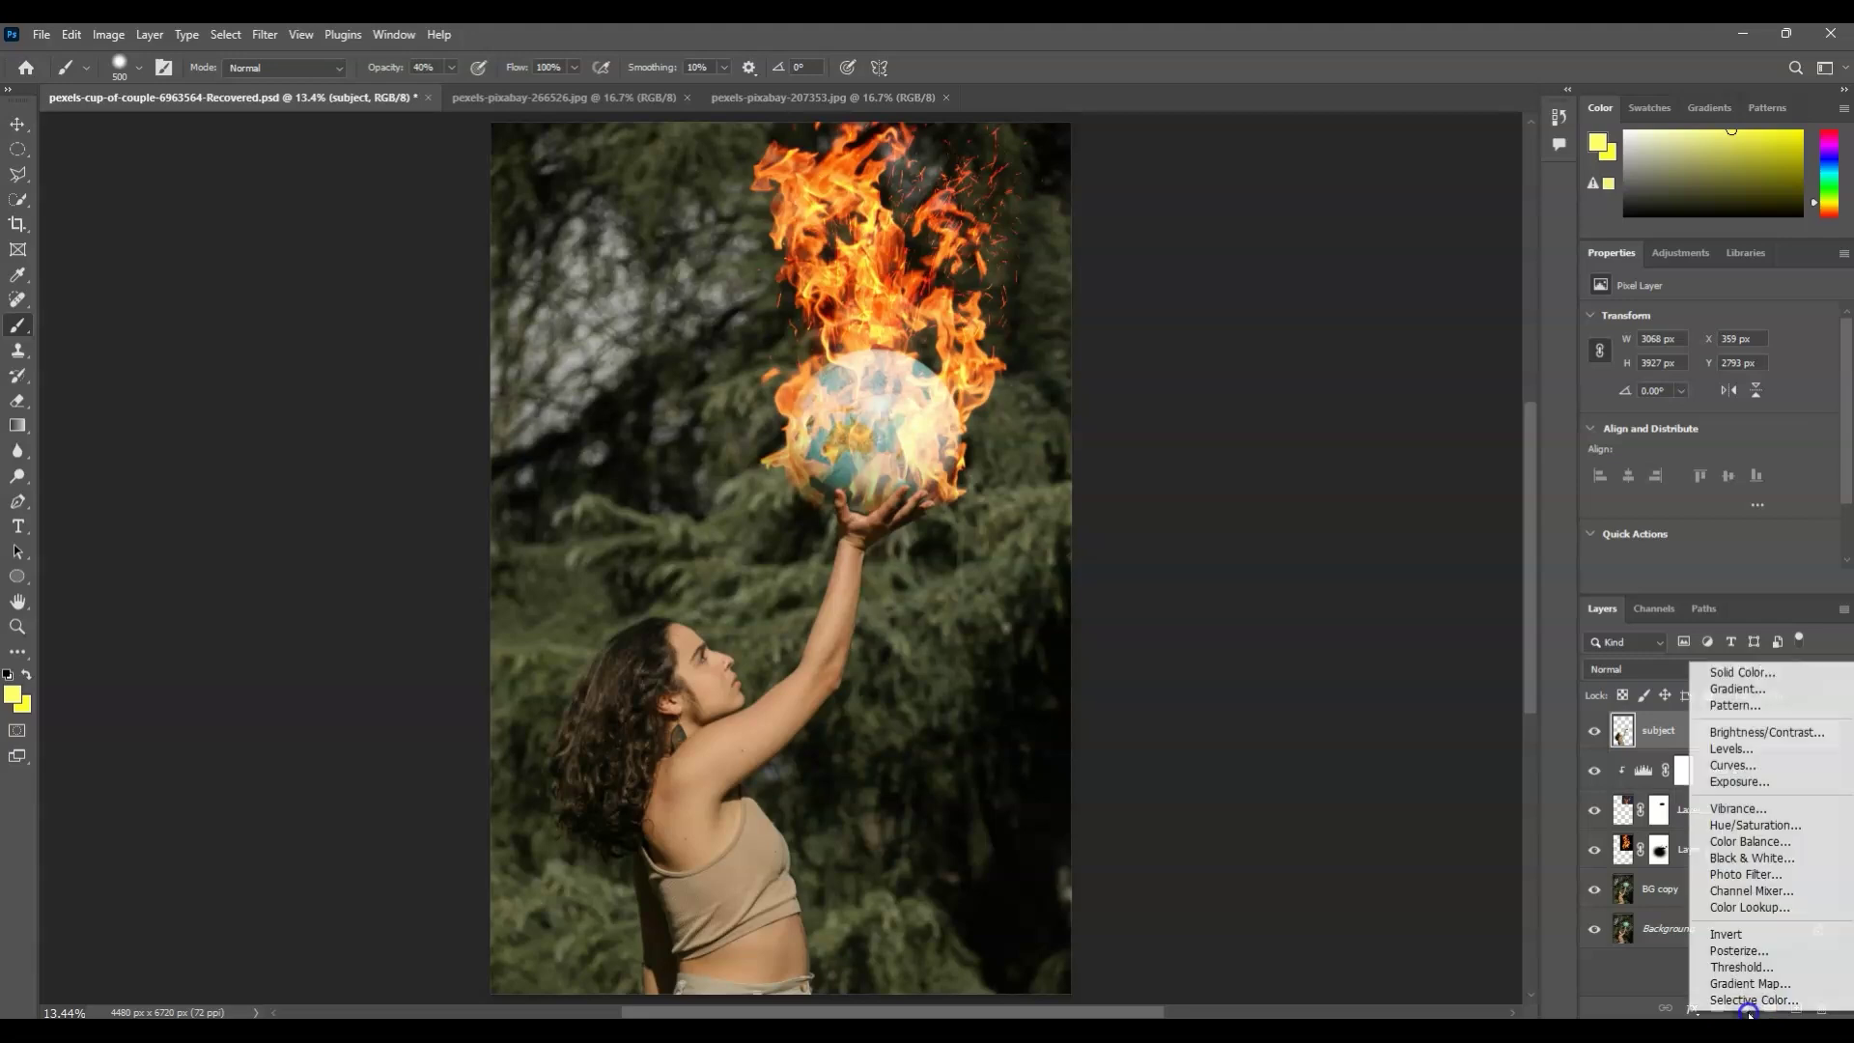
pyautogui.click(1739, 781)
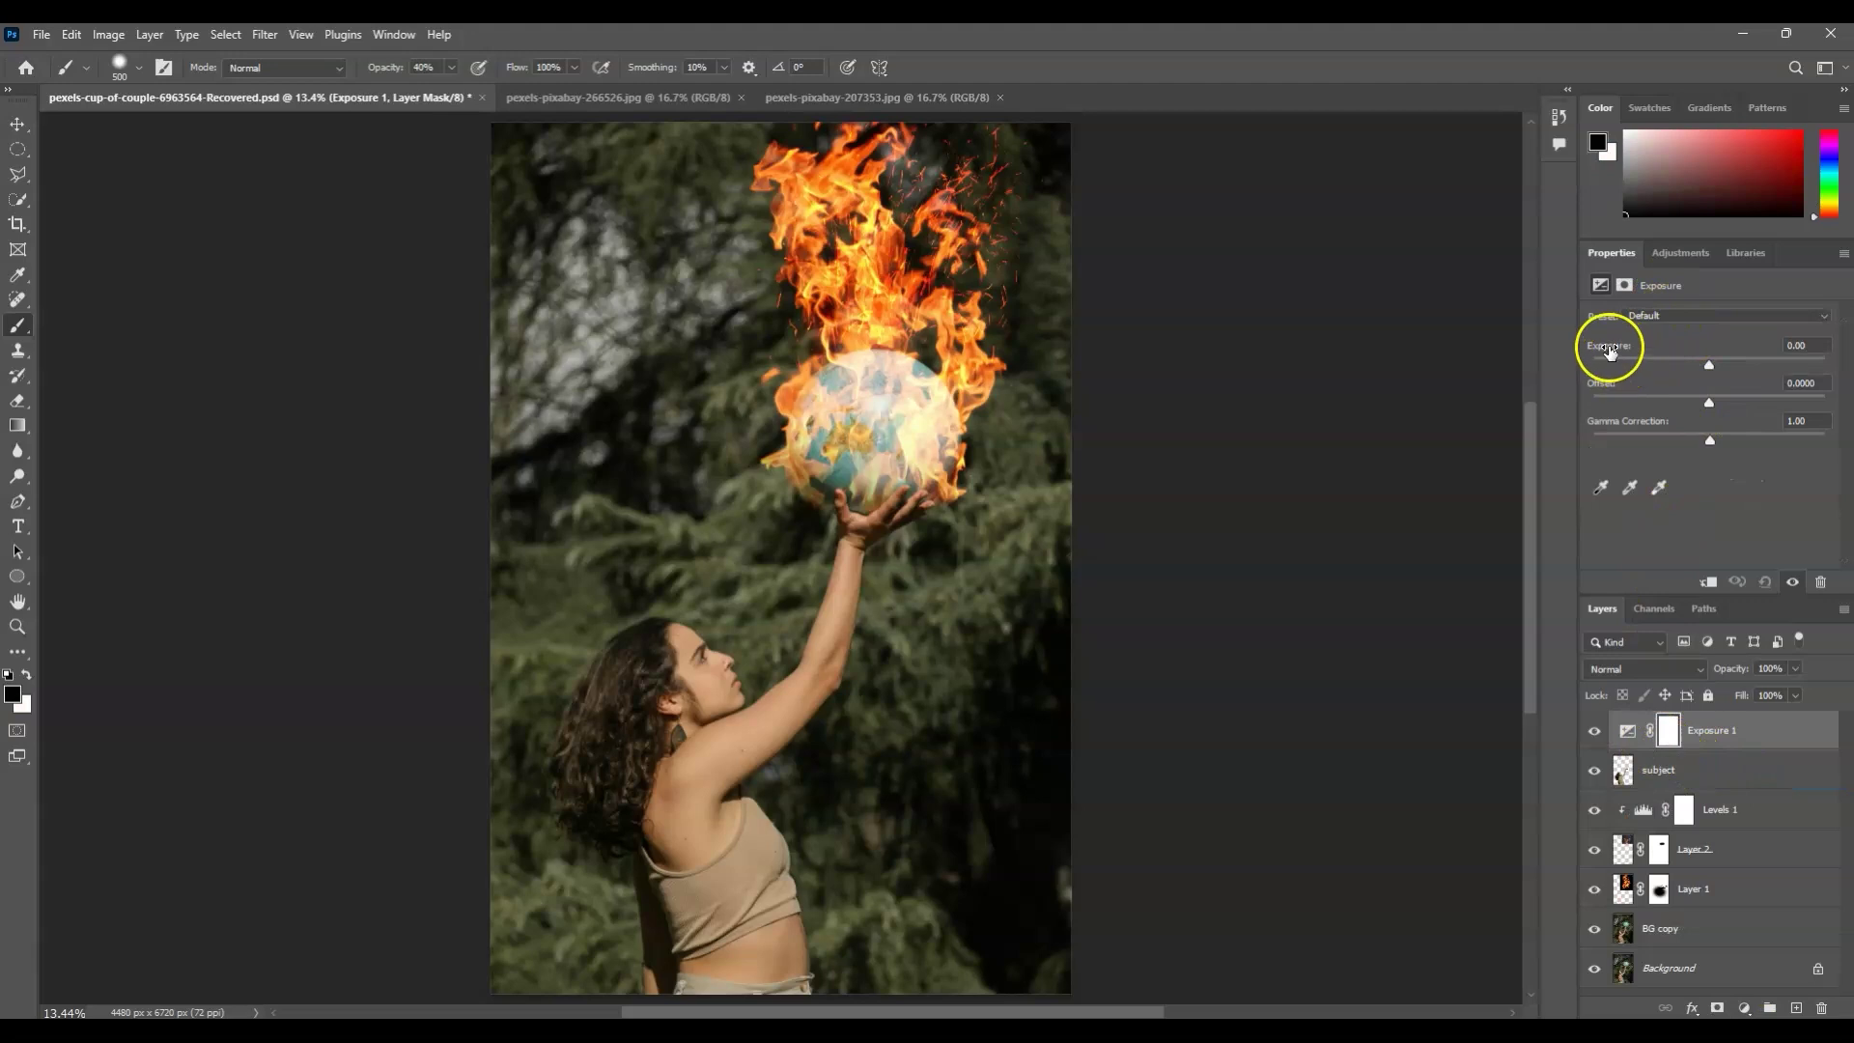
pyautogui.moveTo(1707, 365); pyautogui.dragTo(1656, 367)
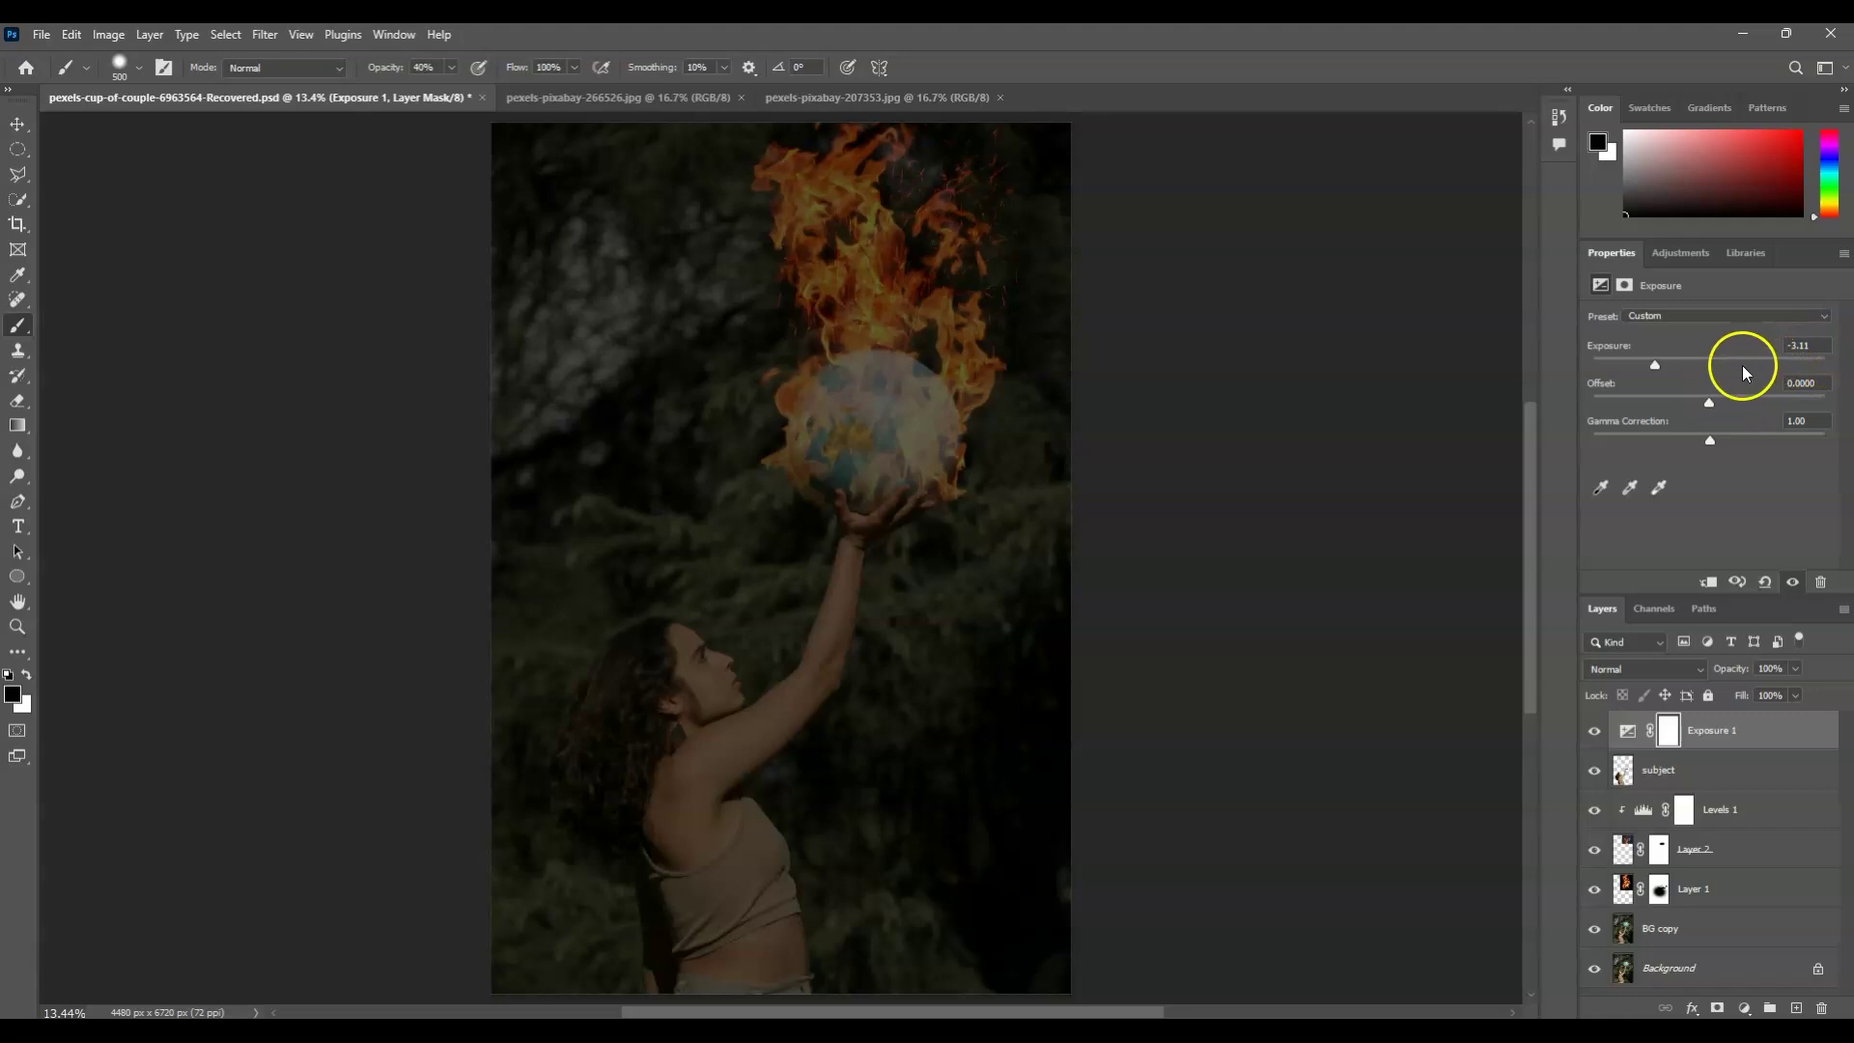
# - Mask the darkening off the flames and globe on the Exposure 1 mask with a black Soft Round brush, 3228 px, 0% hardness, 40% opacity
pyautogui.click(1670, 731)
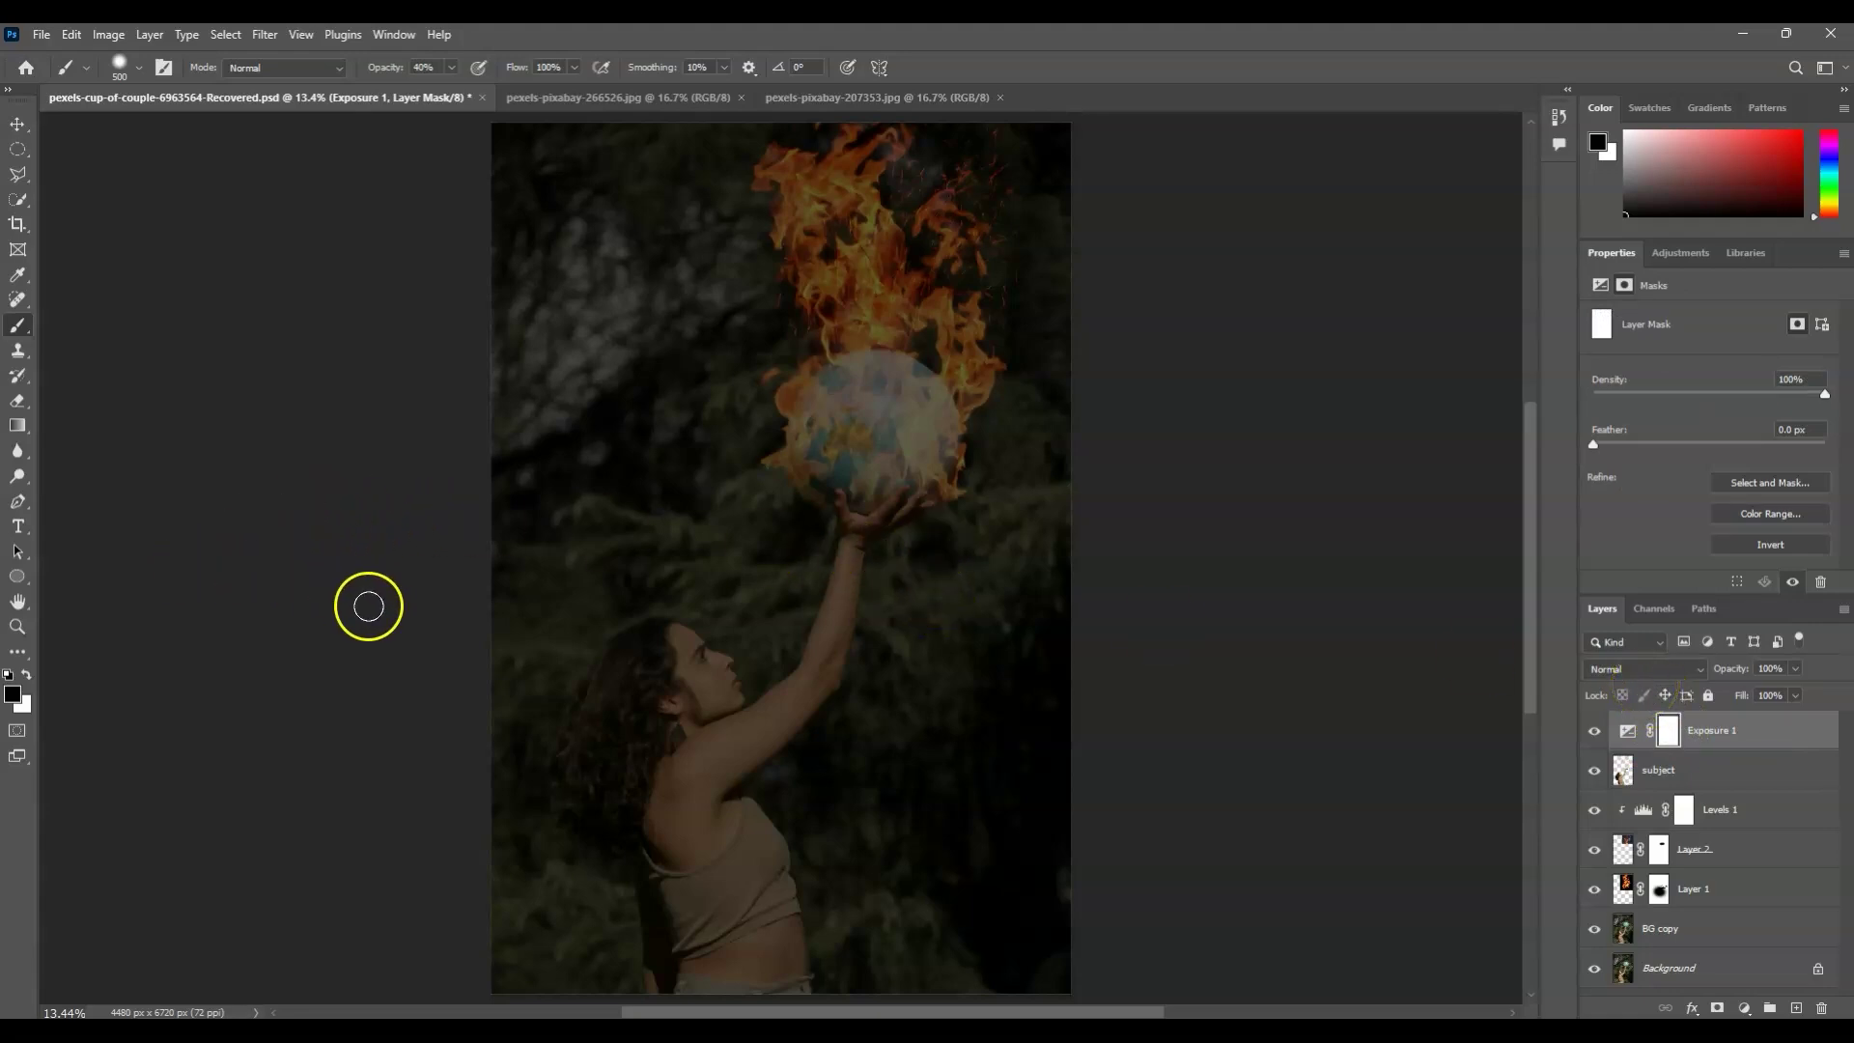
pyautogui.click(140, 67)
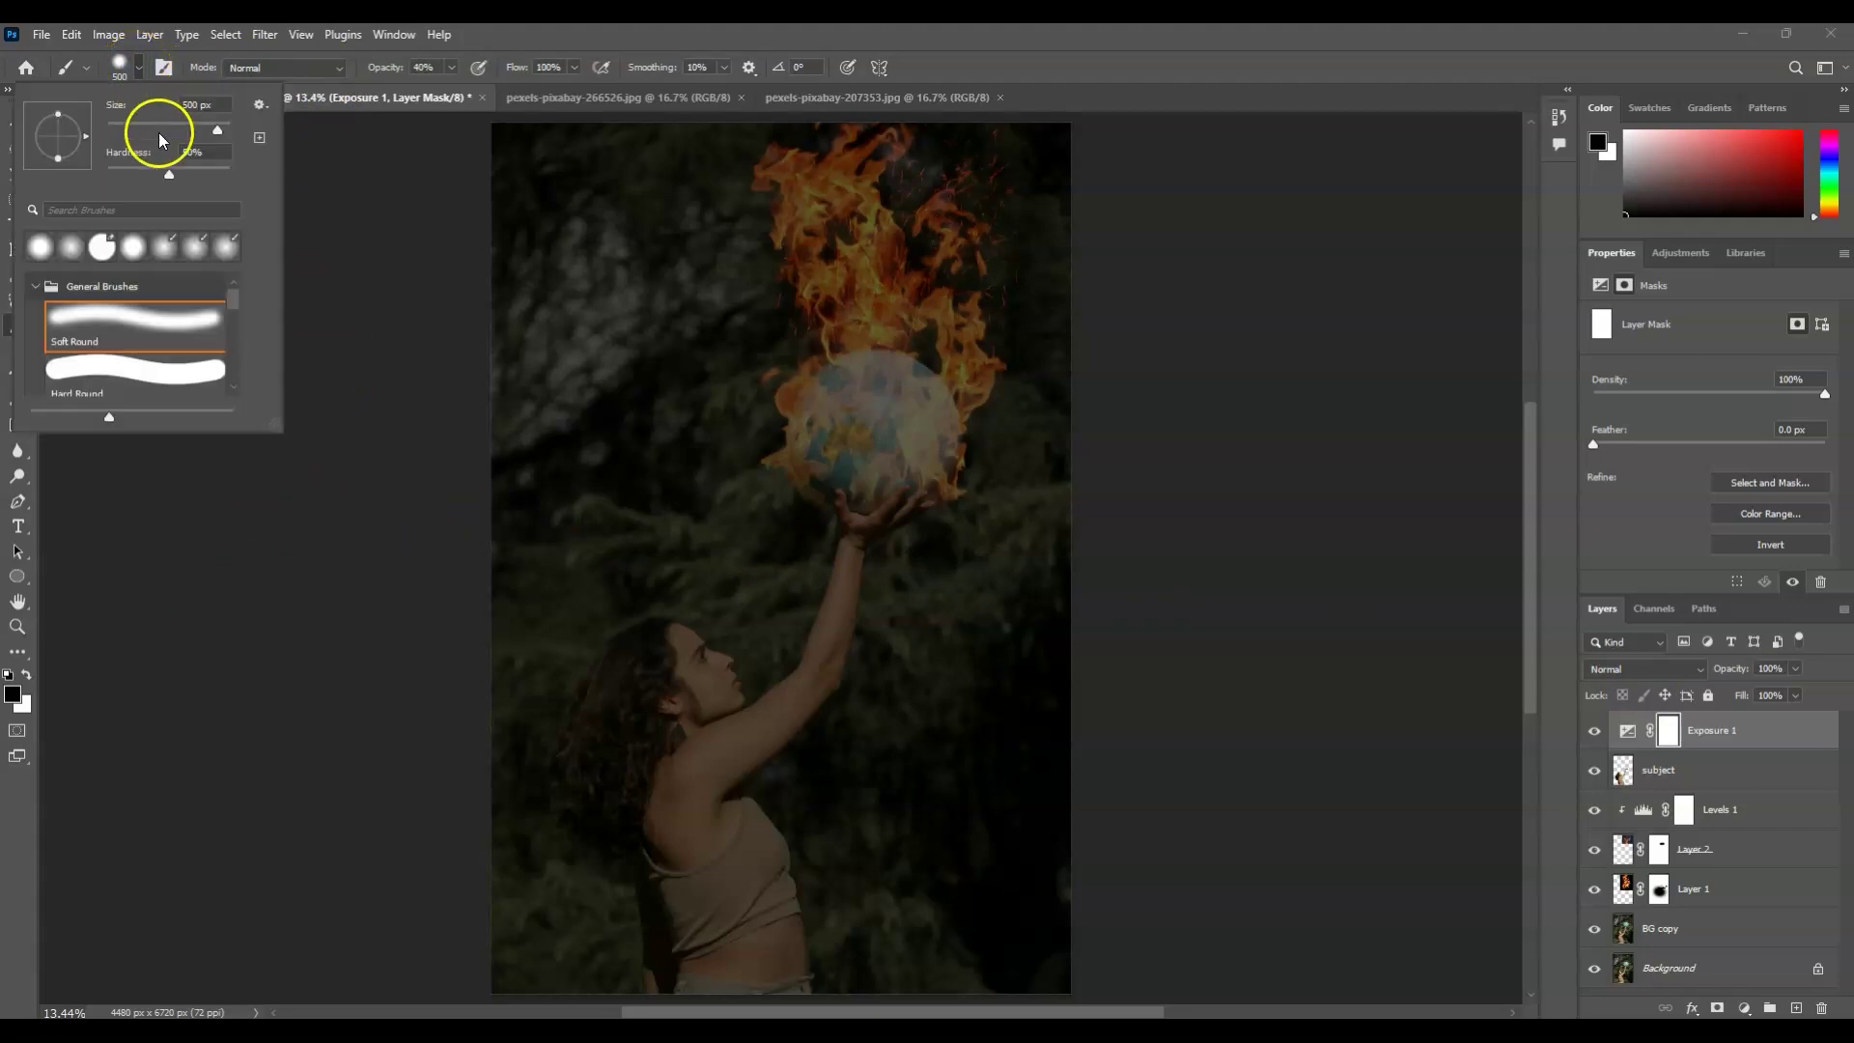
pyautogui.click(132, 319)
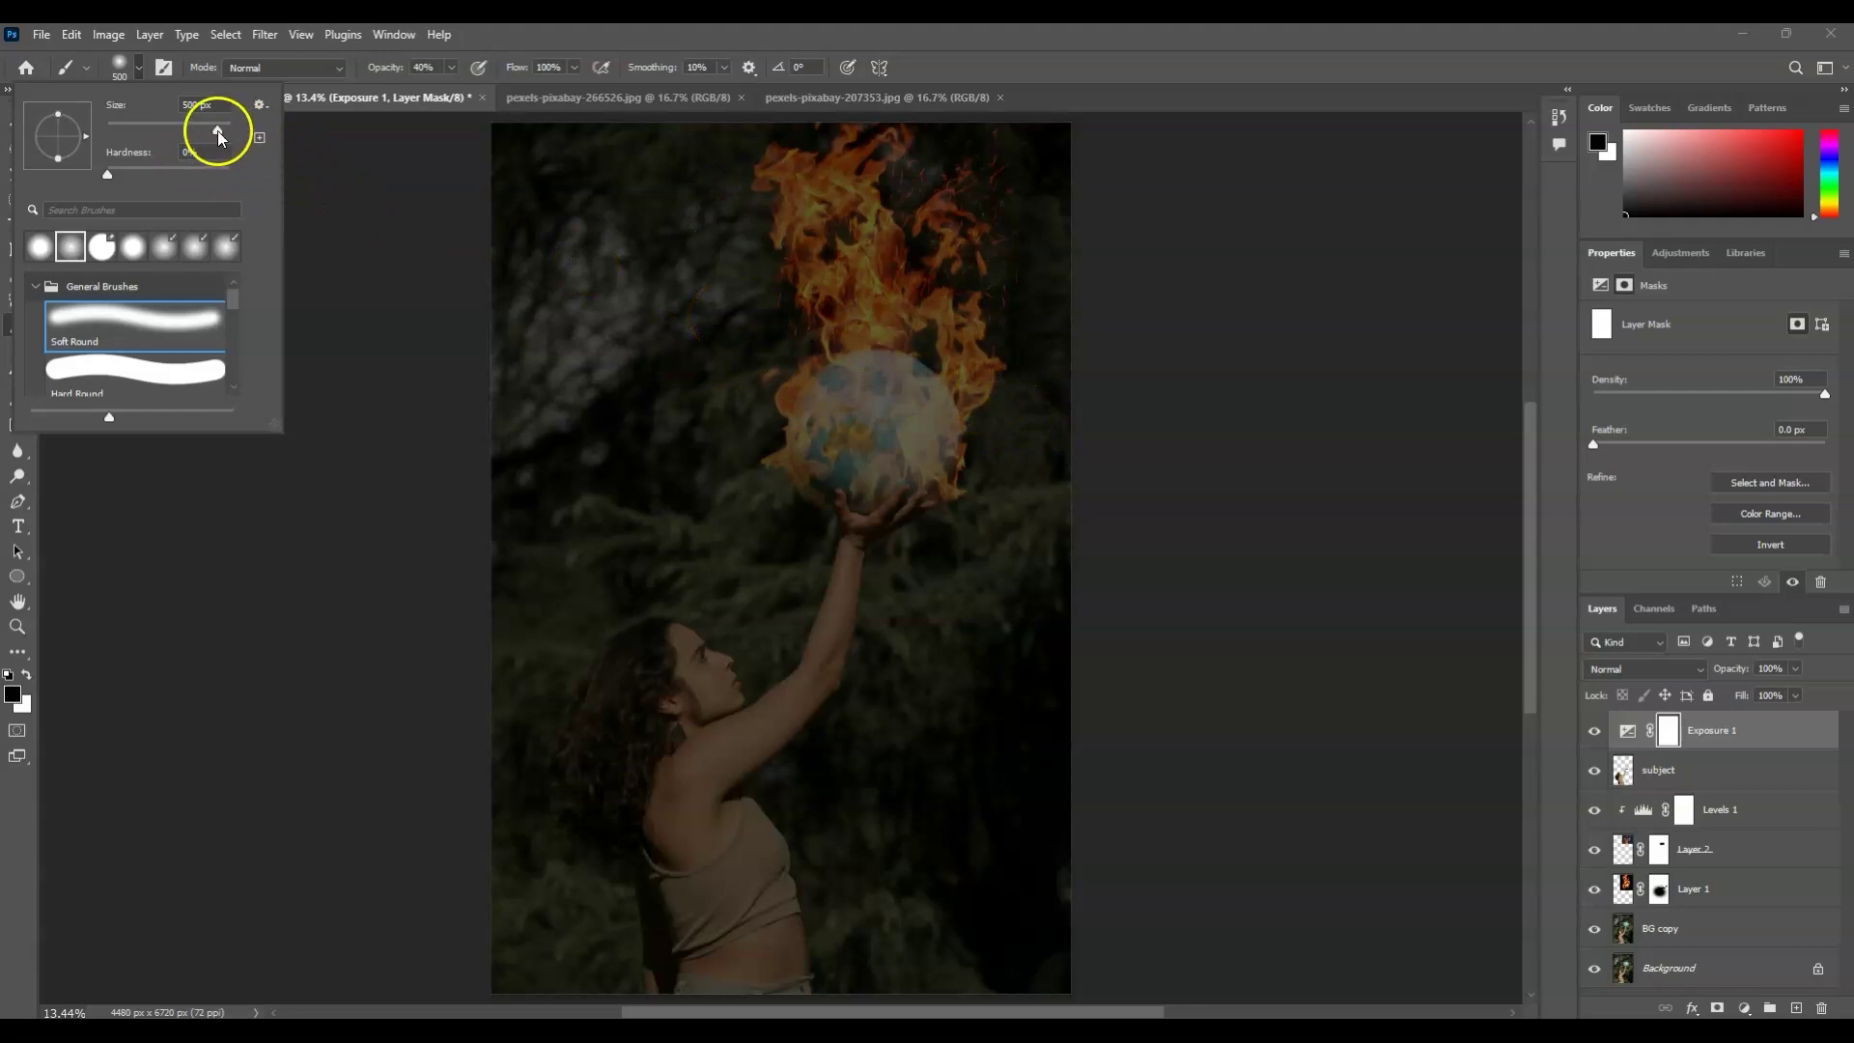
pyautogui.moveTo(226, 133); pyautogui.dragTo(226, 132)
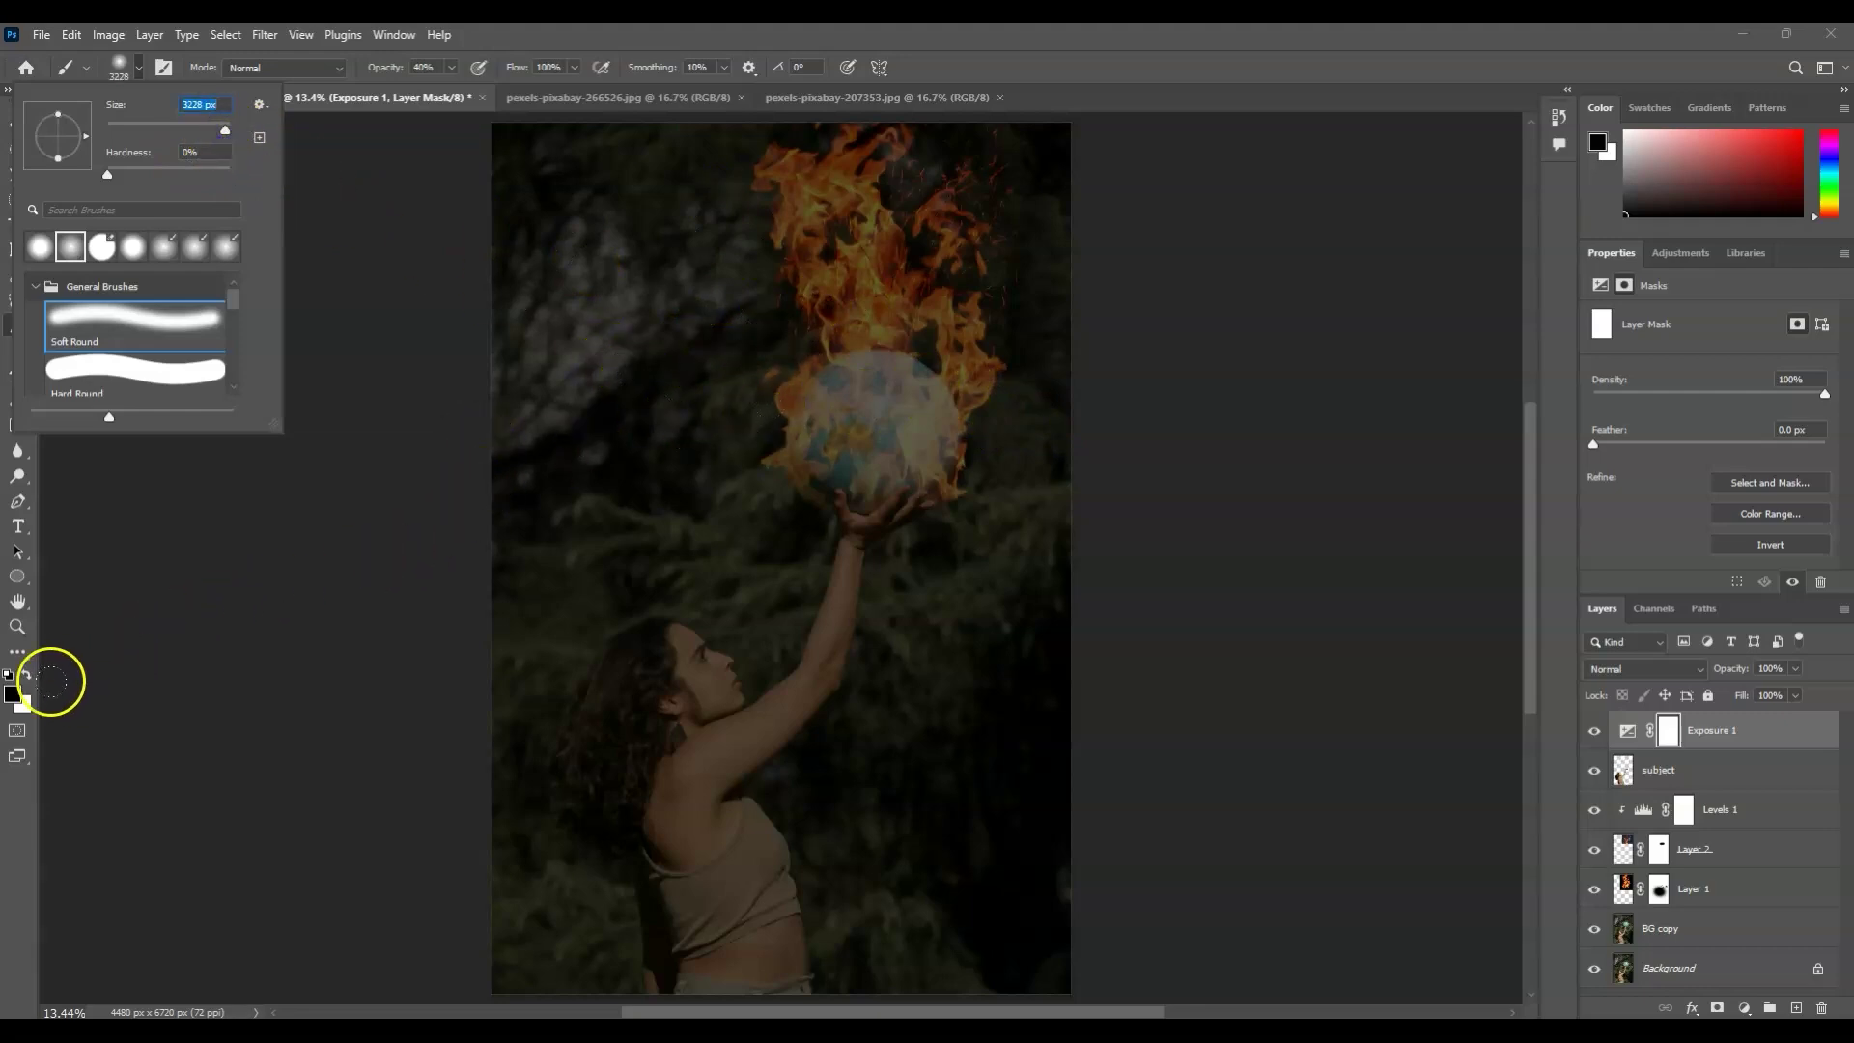
pyautogui.click(849, 230)
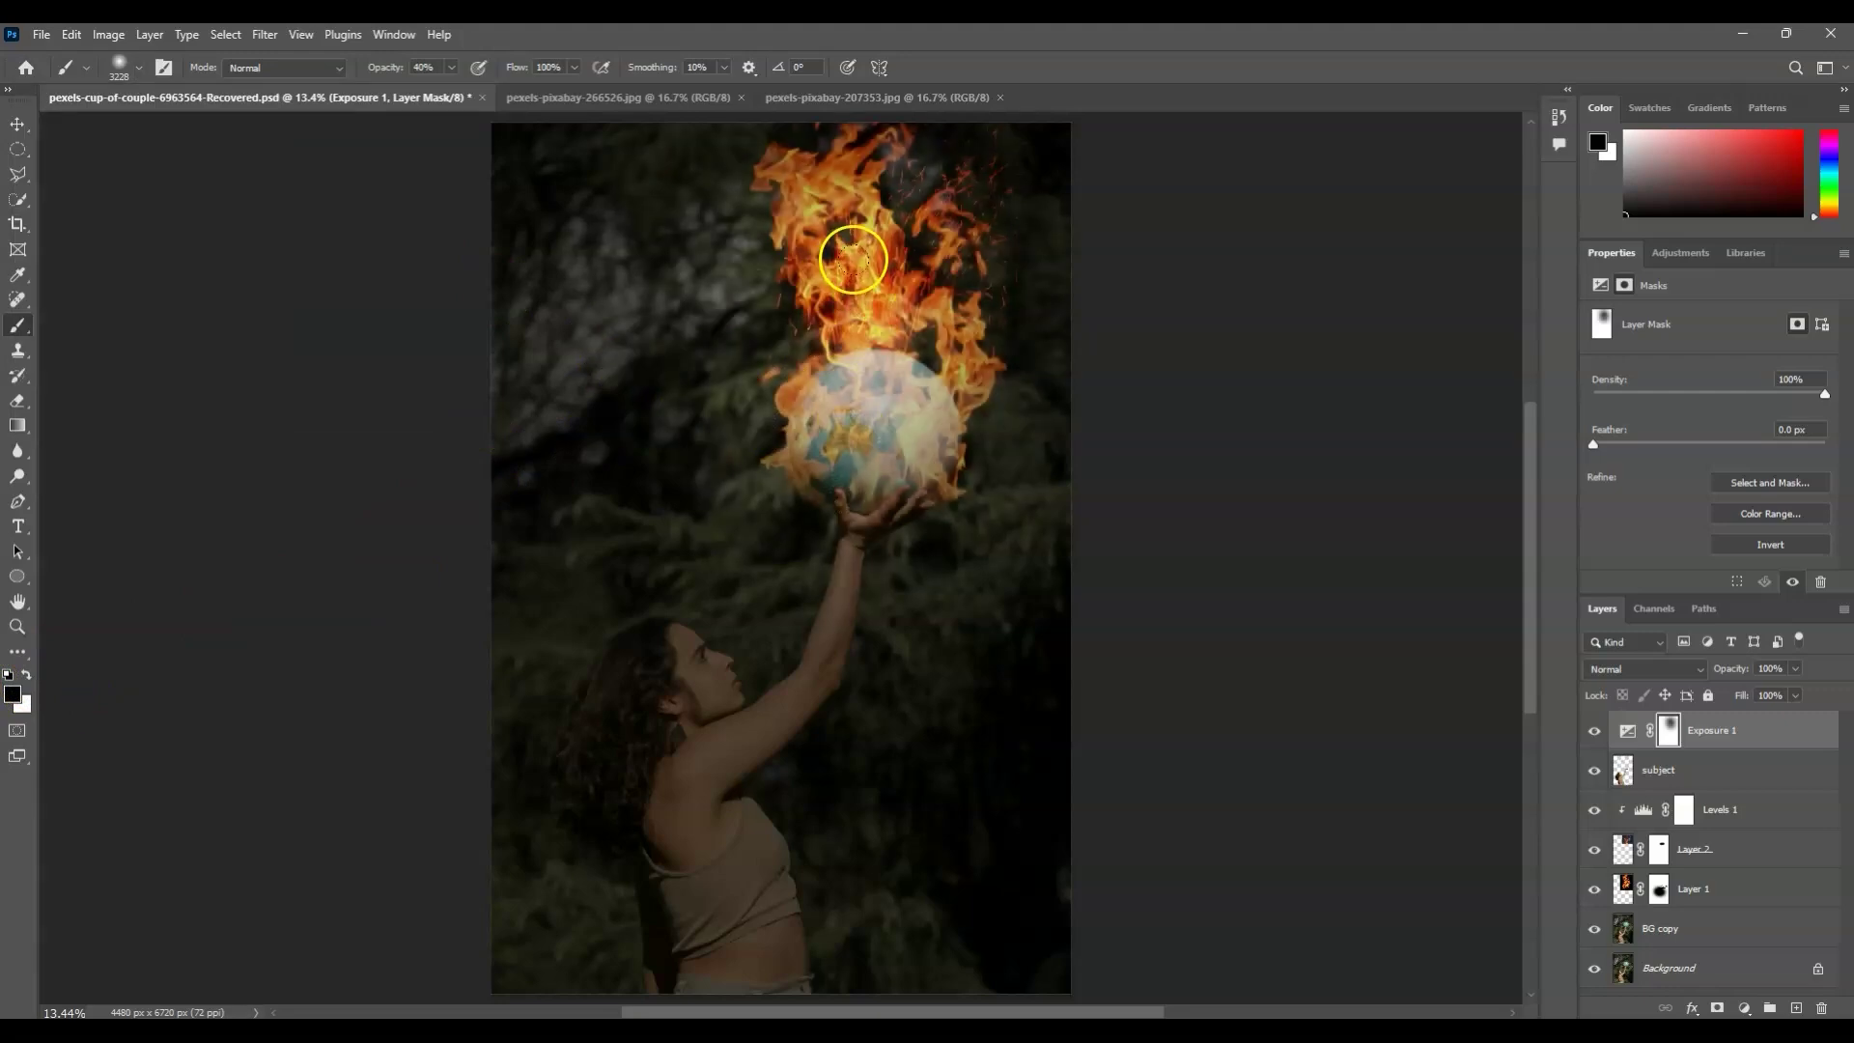
pyautogui.click(879, 340)
pyautogui.click(856, 426)
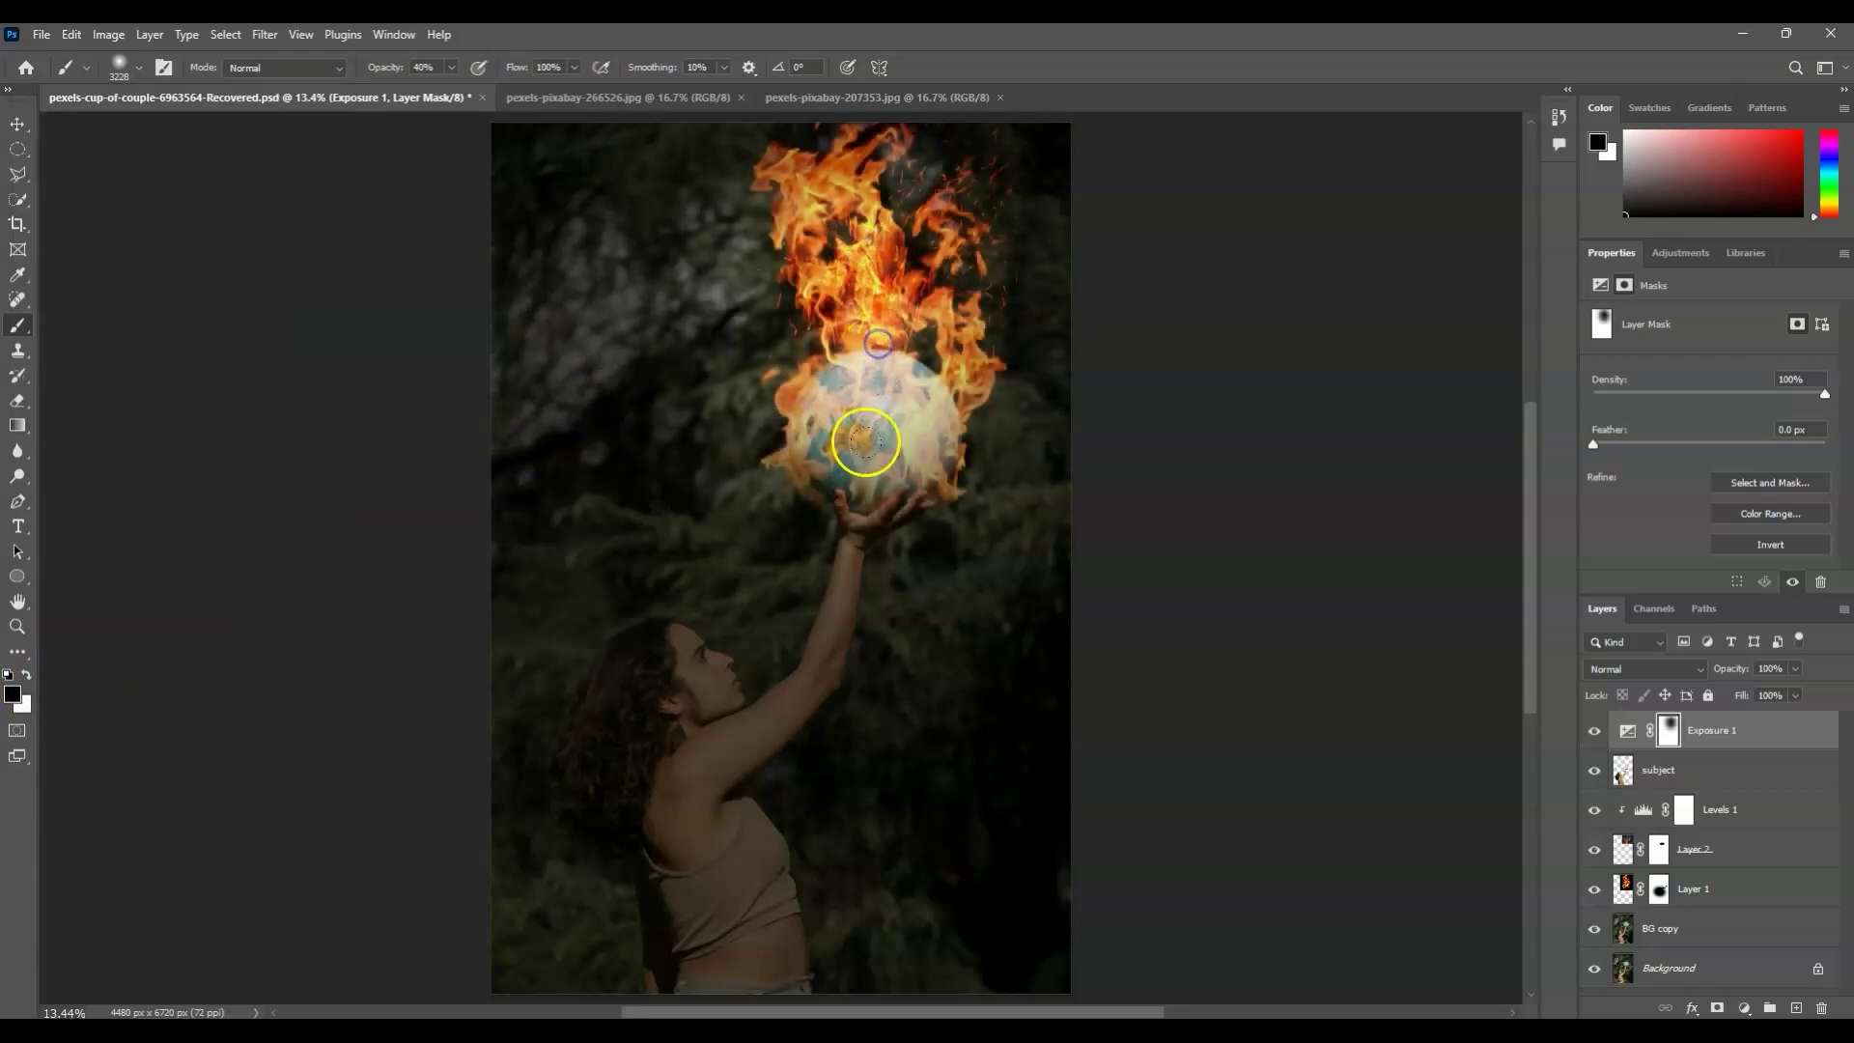
pyautogui.click(864, 433)
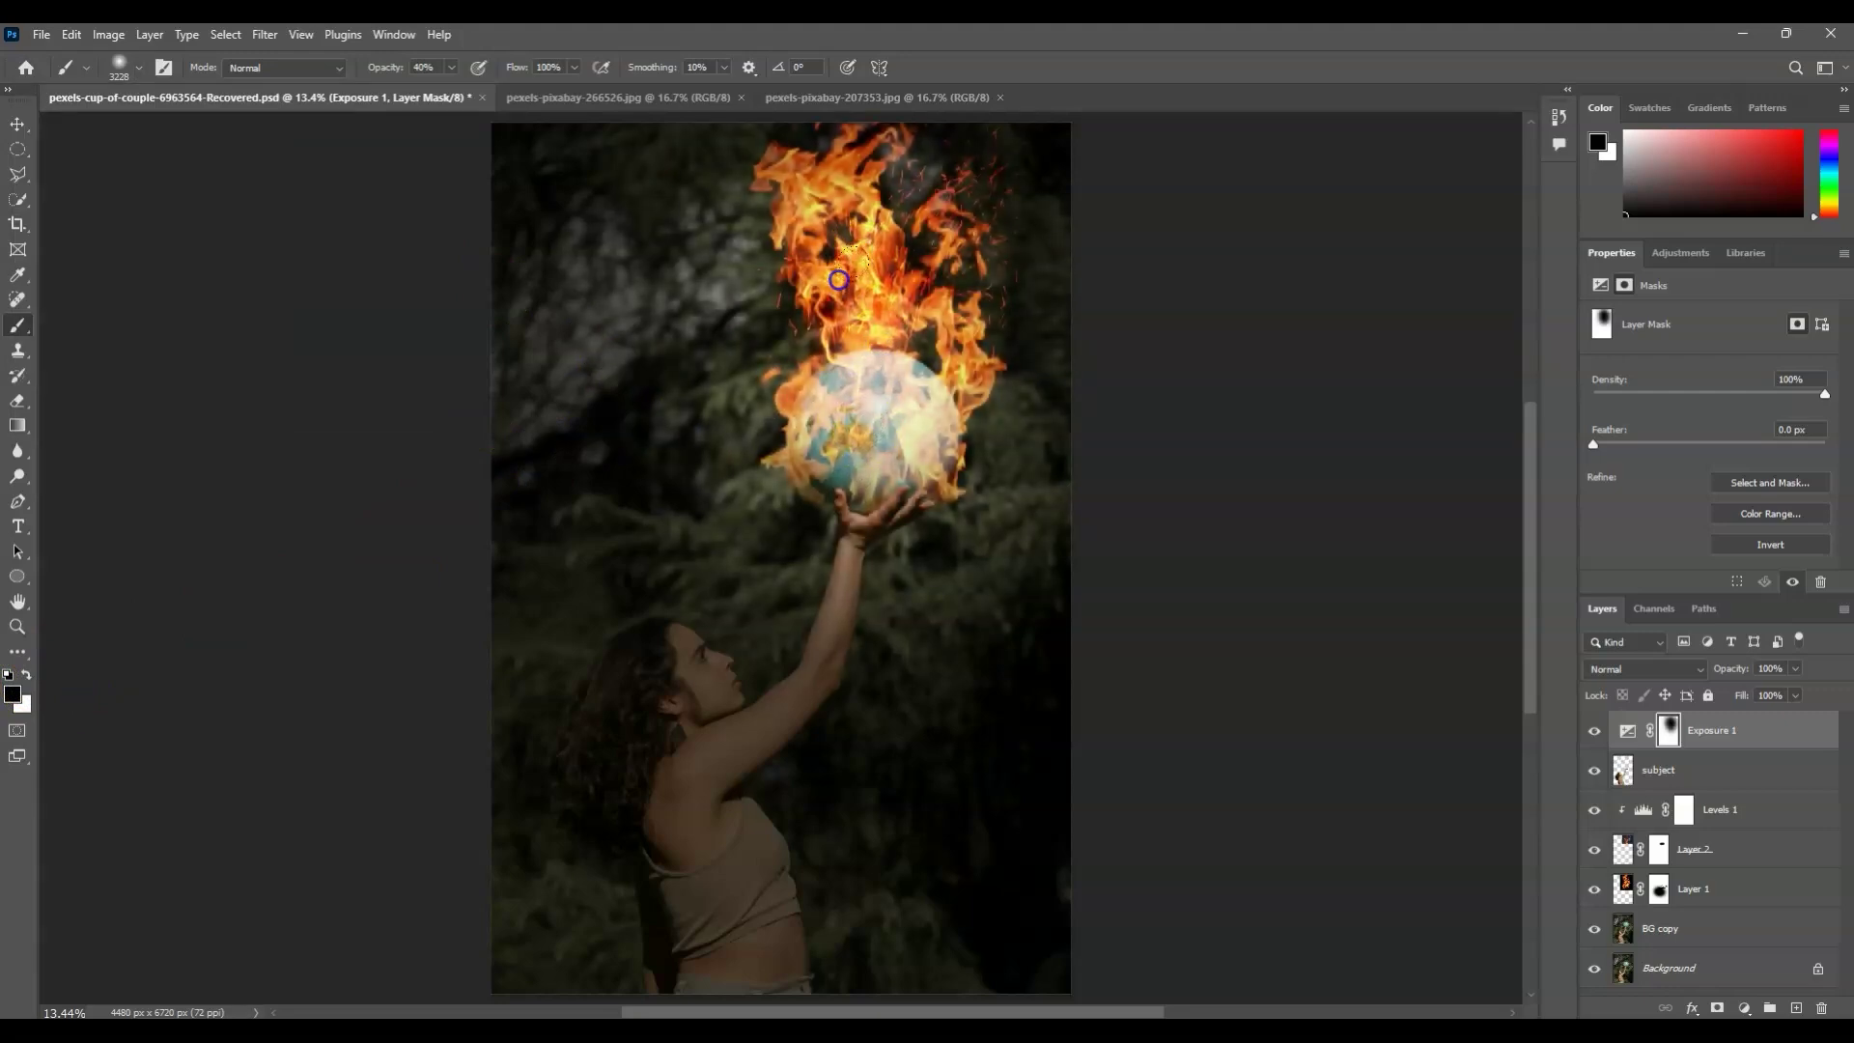
# - Paint the Exposure 1 mask black over the woman's arm, face and torso to bring back part of their light
pyautogui.click(803, 621)
pyautogui.click(779, 612)
pyautogui.click(736, 637)
pyautogui.click(708, 699)
pyautogui.click(740, 737)
pyautogui.click(684, 761)
pyautogui.click(784, 587)
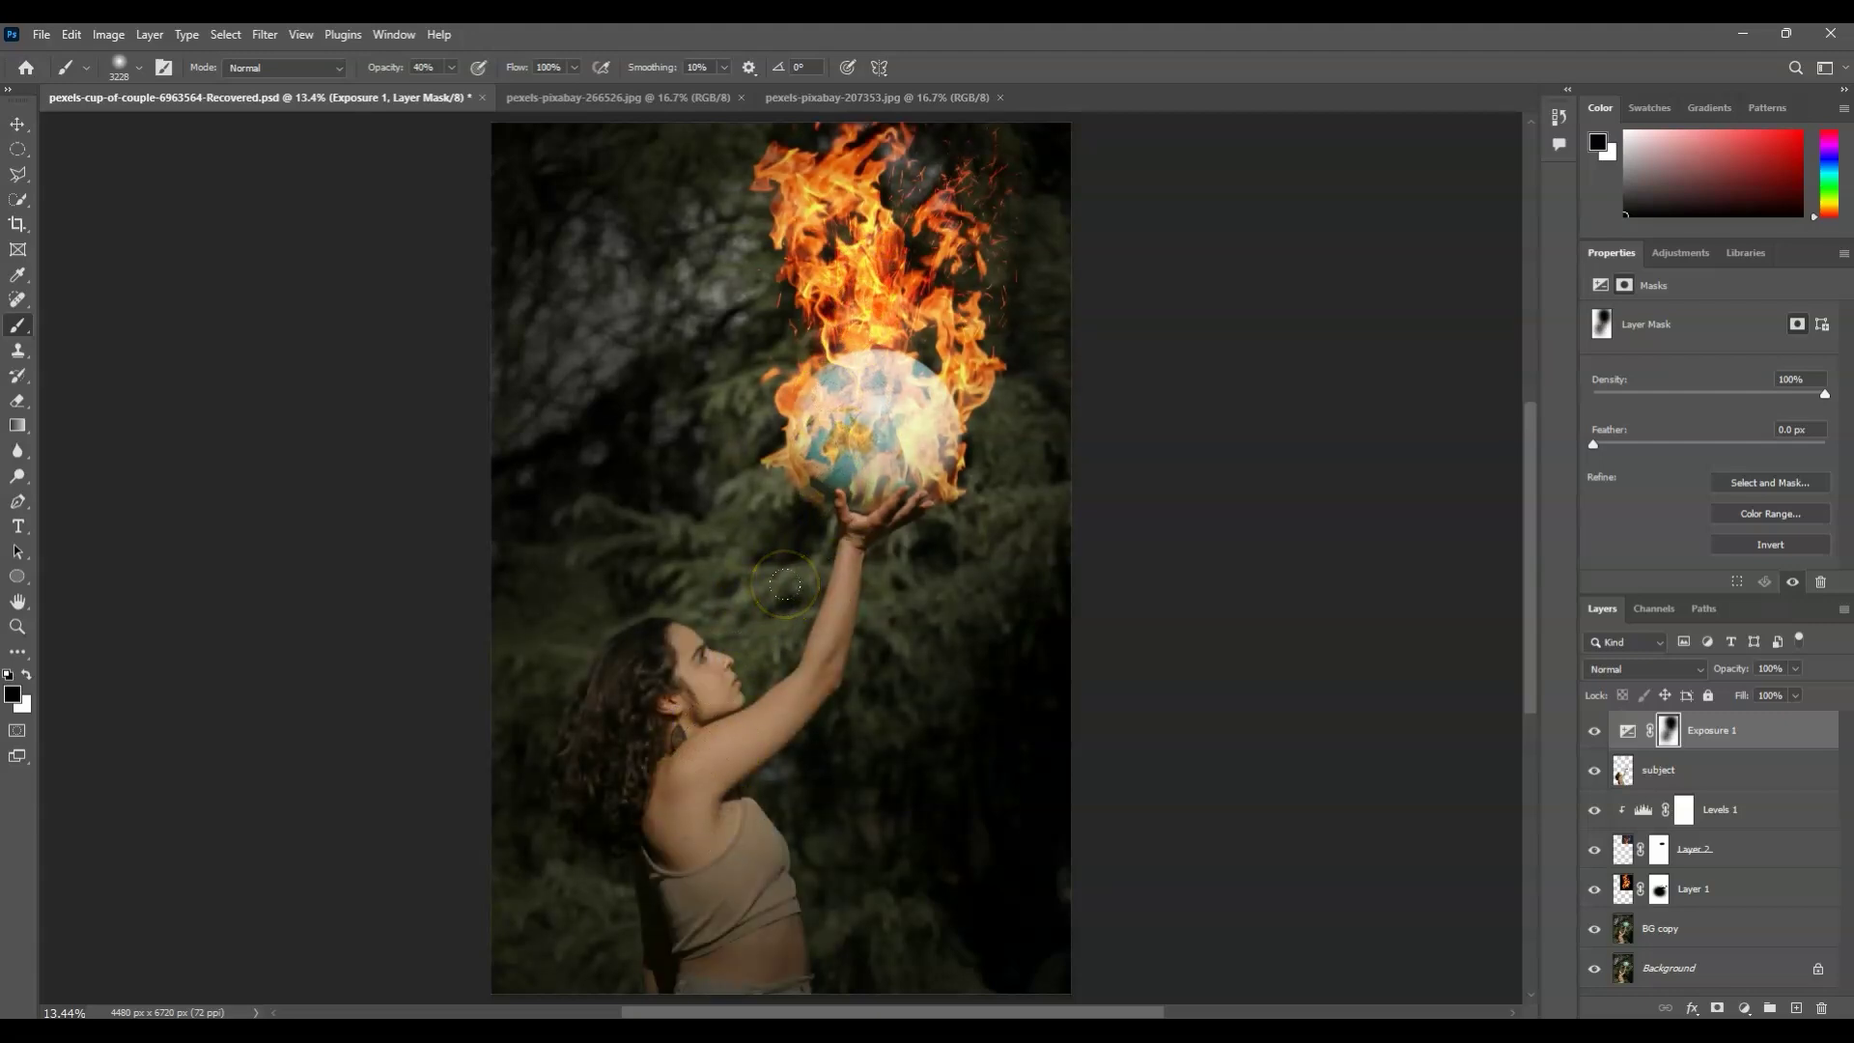
pyautogui.click(1121, 641)
pyautogui.click(1136, 666)
# - Add a new layer directly above the subject layer and name it glow
pyautogui.click(1642, 770)
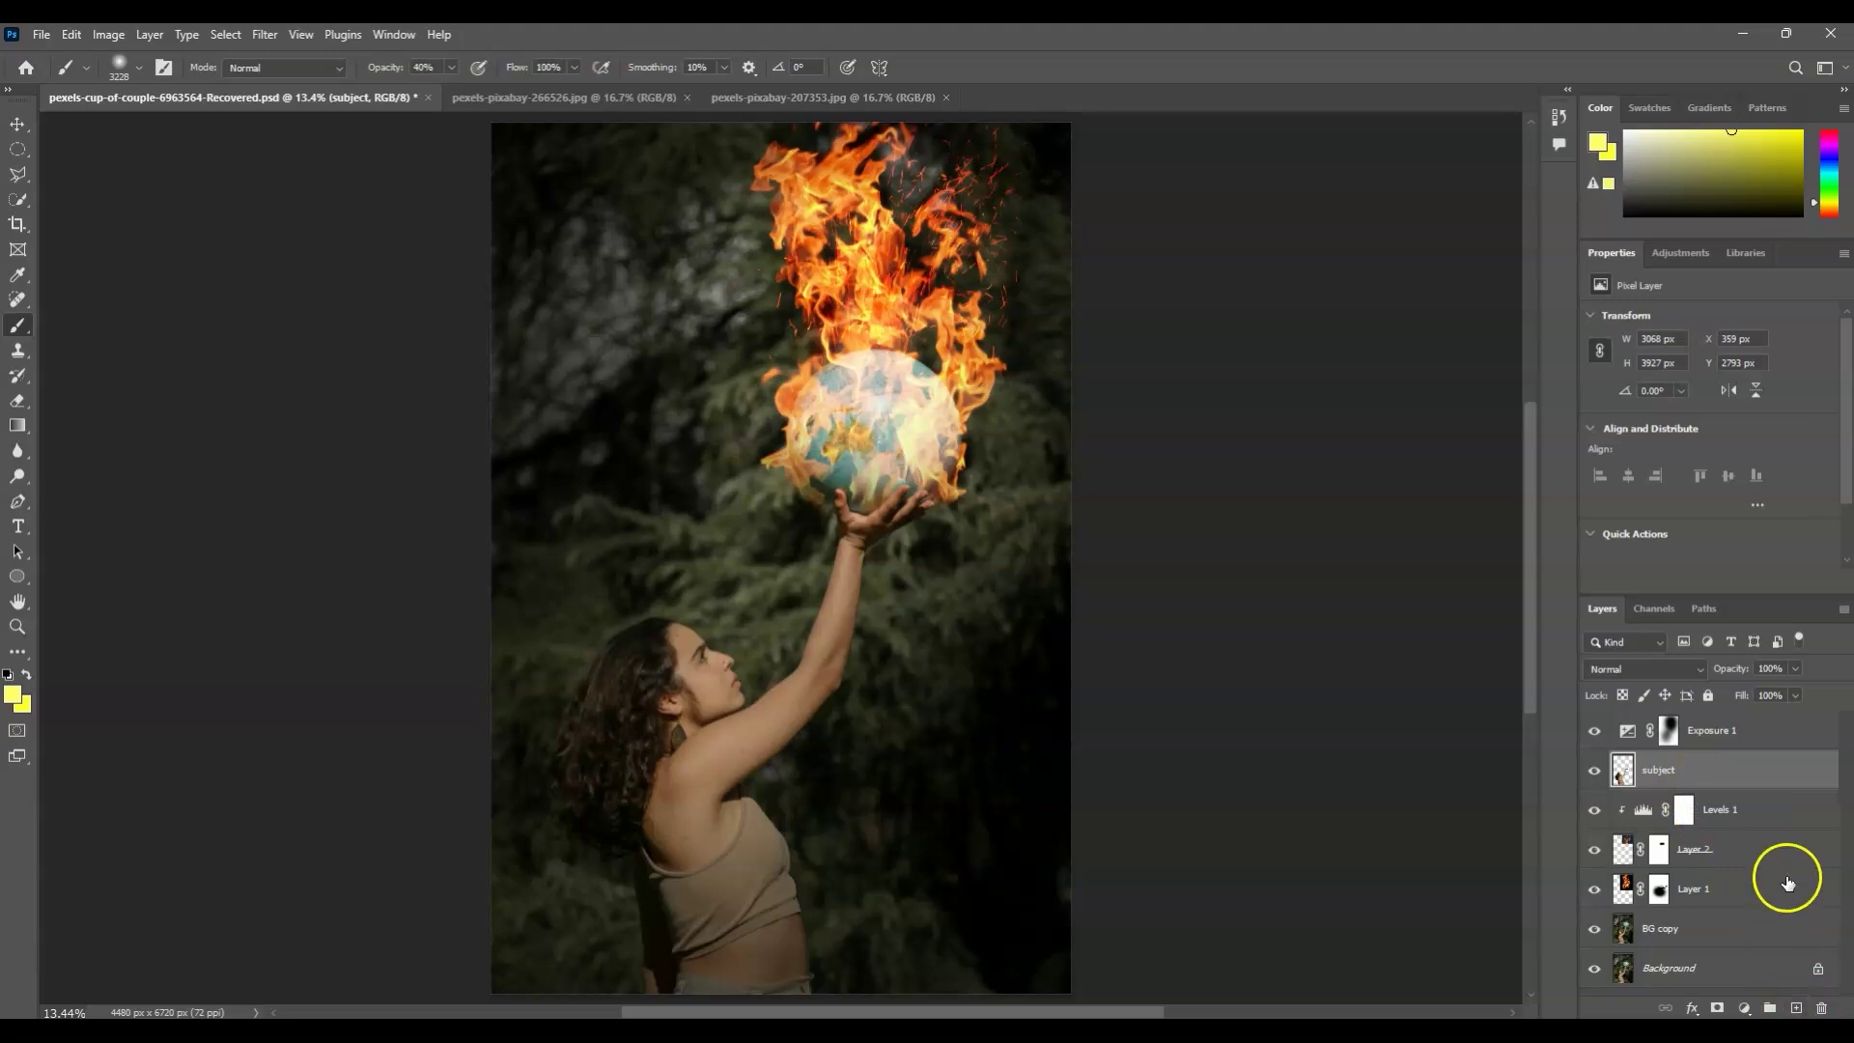
pyautogui.click(1797, 1010)
pyautogui.doubleClick(1657, 769)
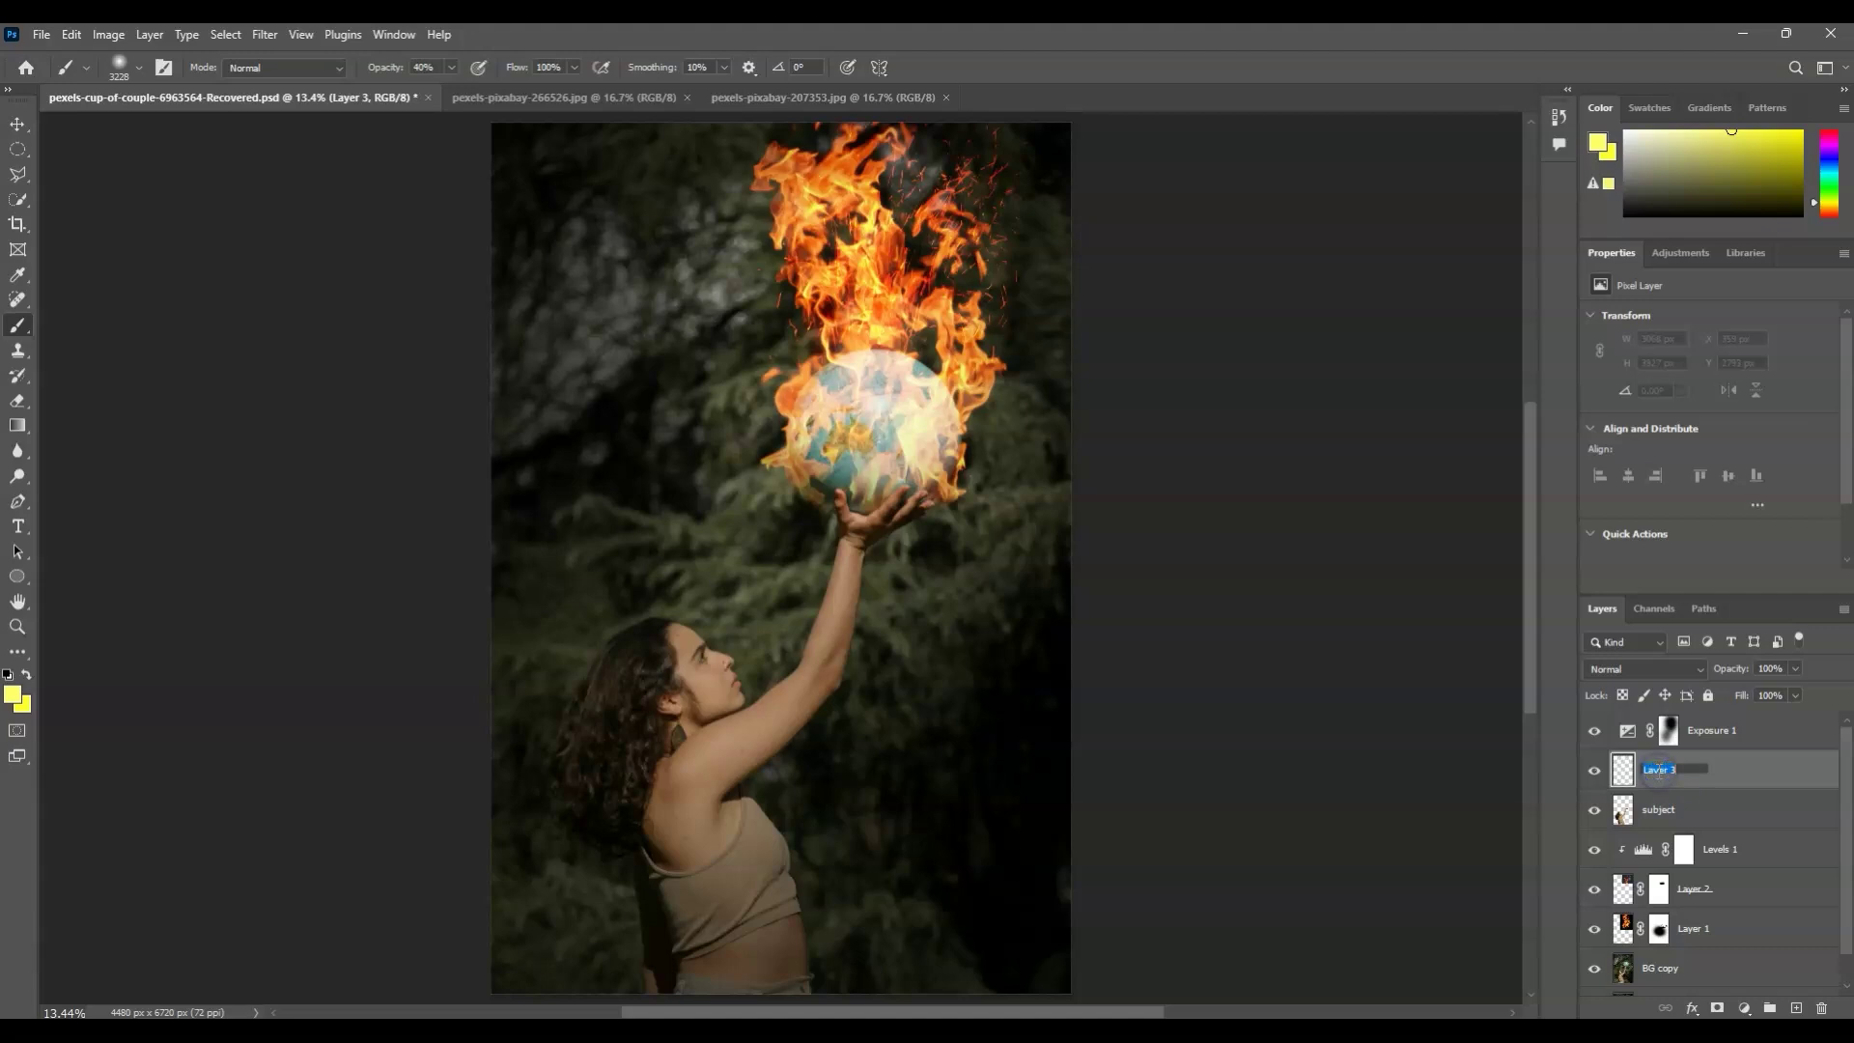
pyautogui.click(1723, 778)
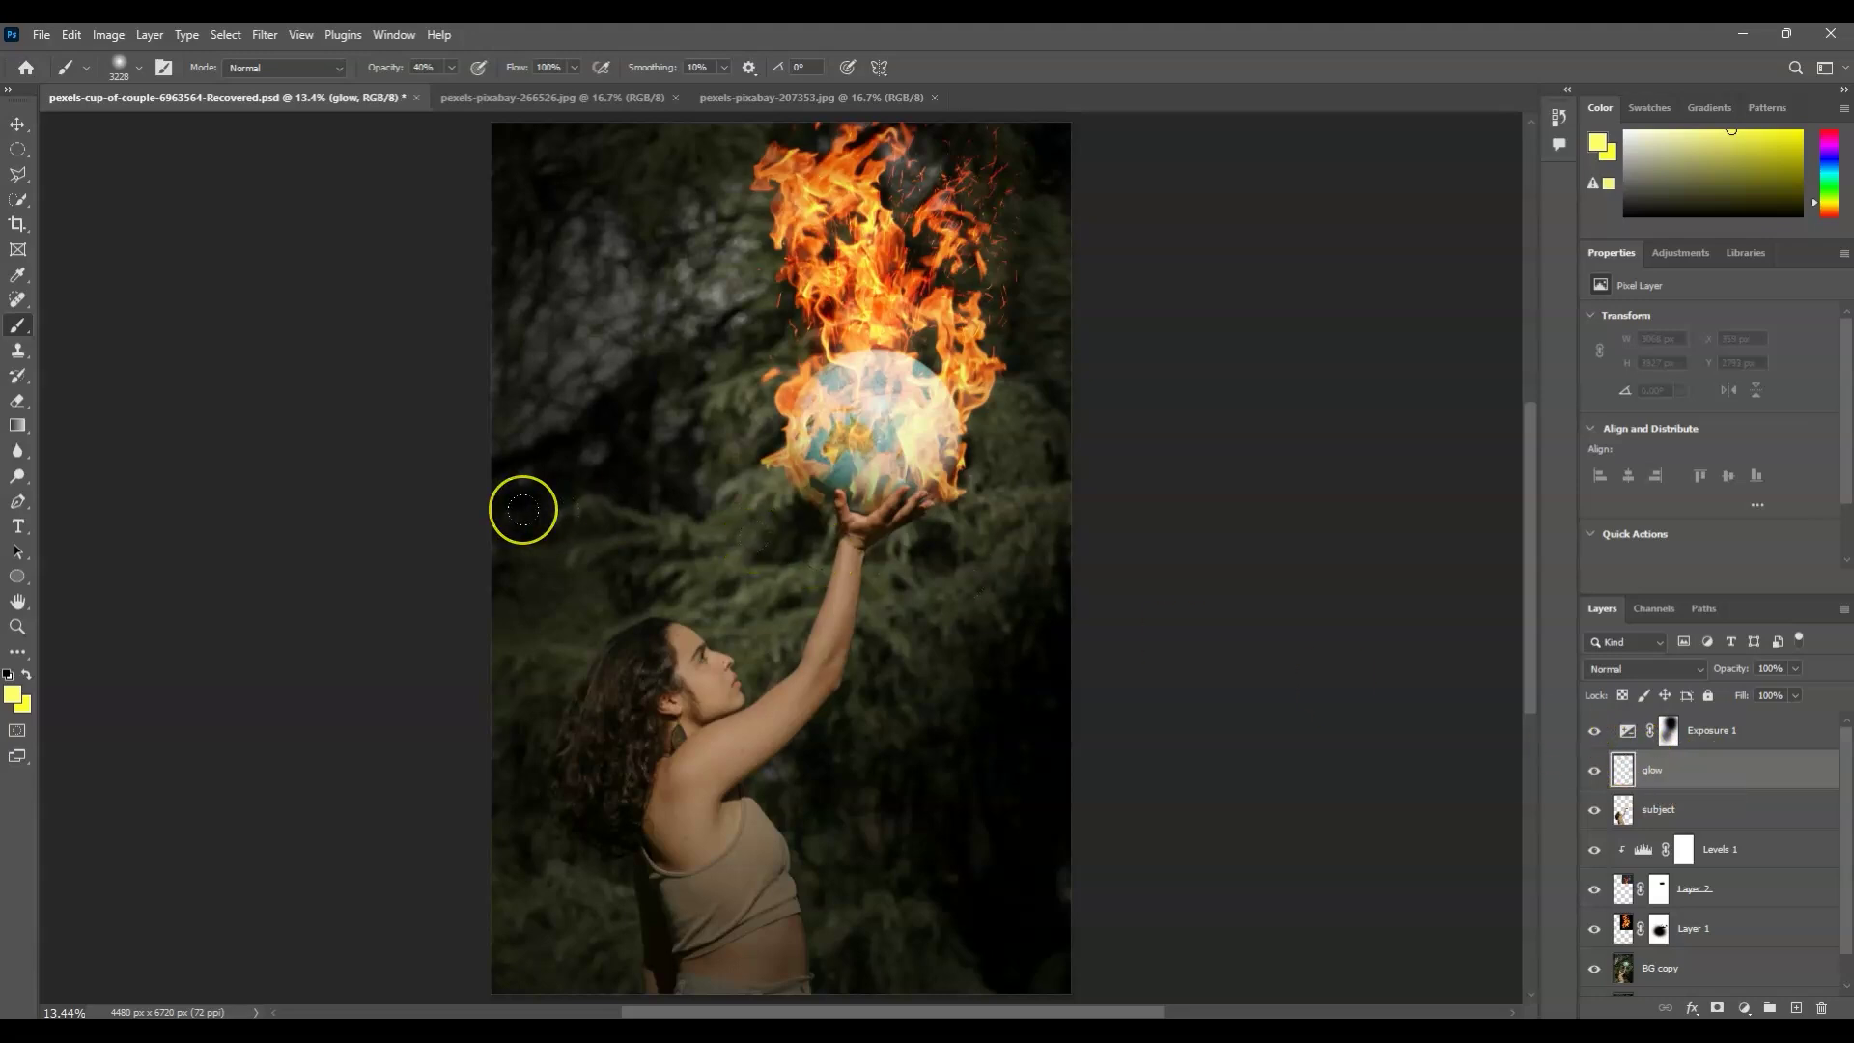
# - Load the subject layer's outline as a selection and prepare a 20% opacity brush with orange sampled from the flames
pyautogui.click(422, 68)
pyautogui.write('20')
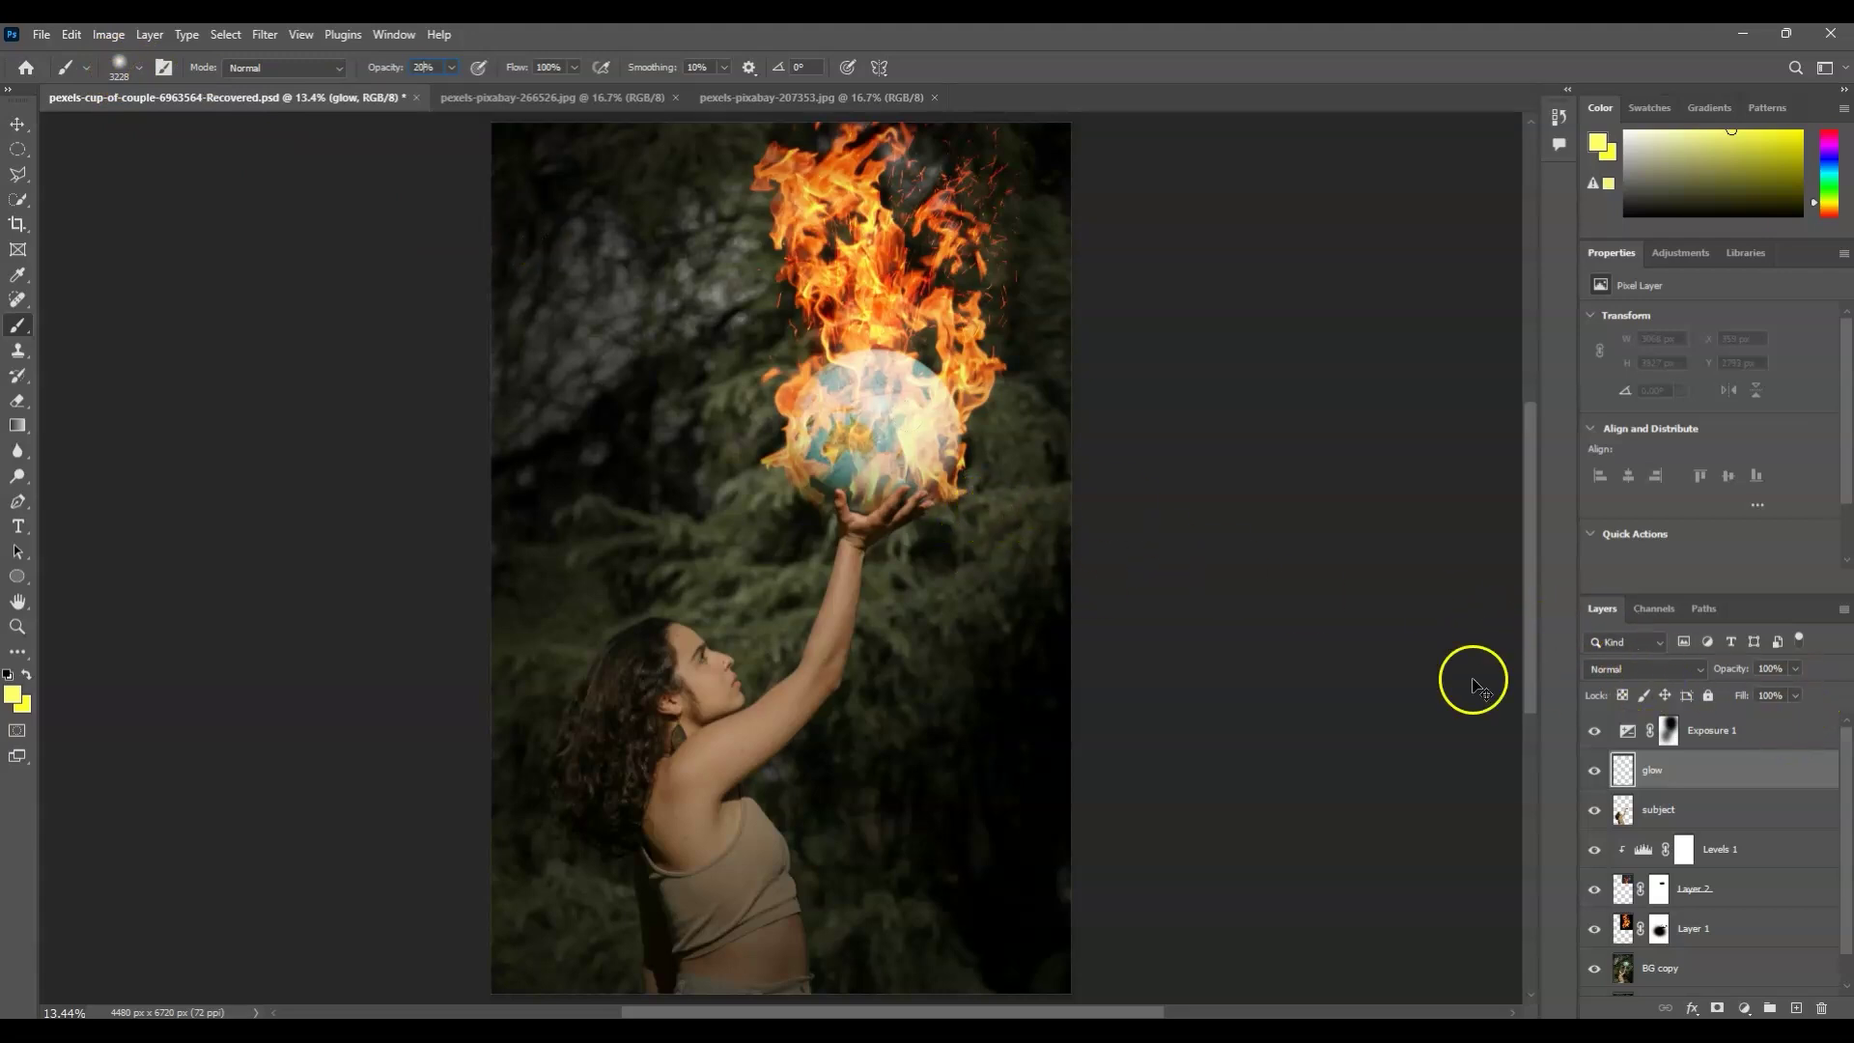
pyautogui.keyDown('ctrl'); pyautogui.click(1624, 814); pyautogui.keyUp('ctrl')
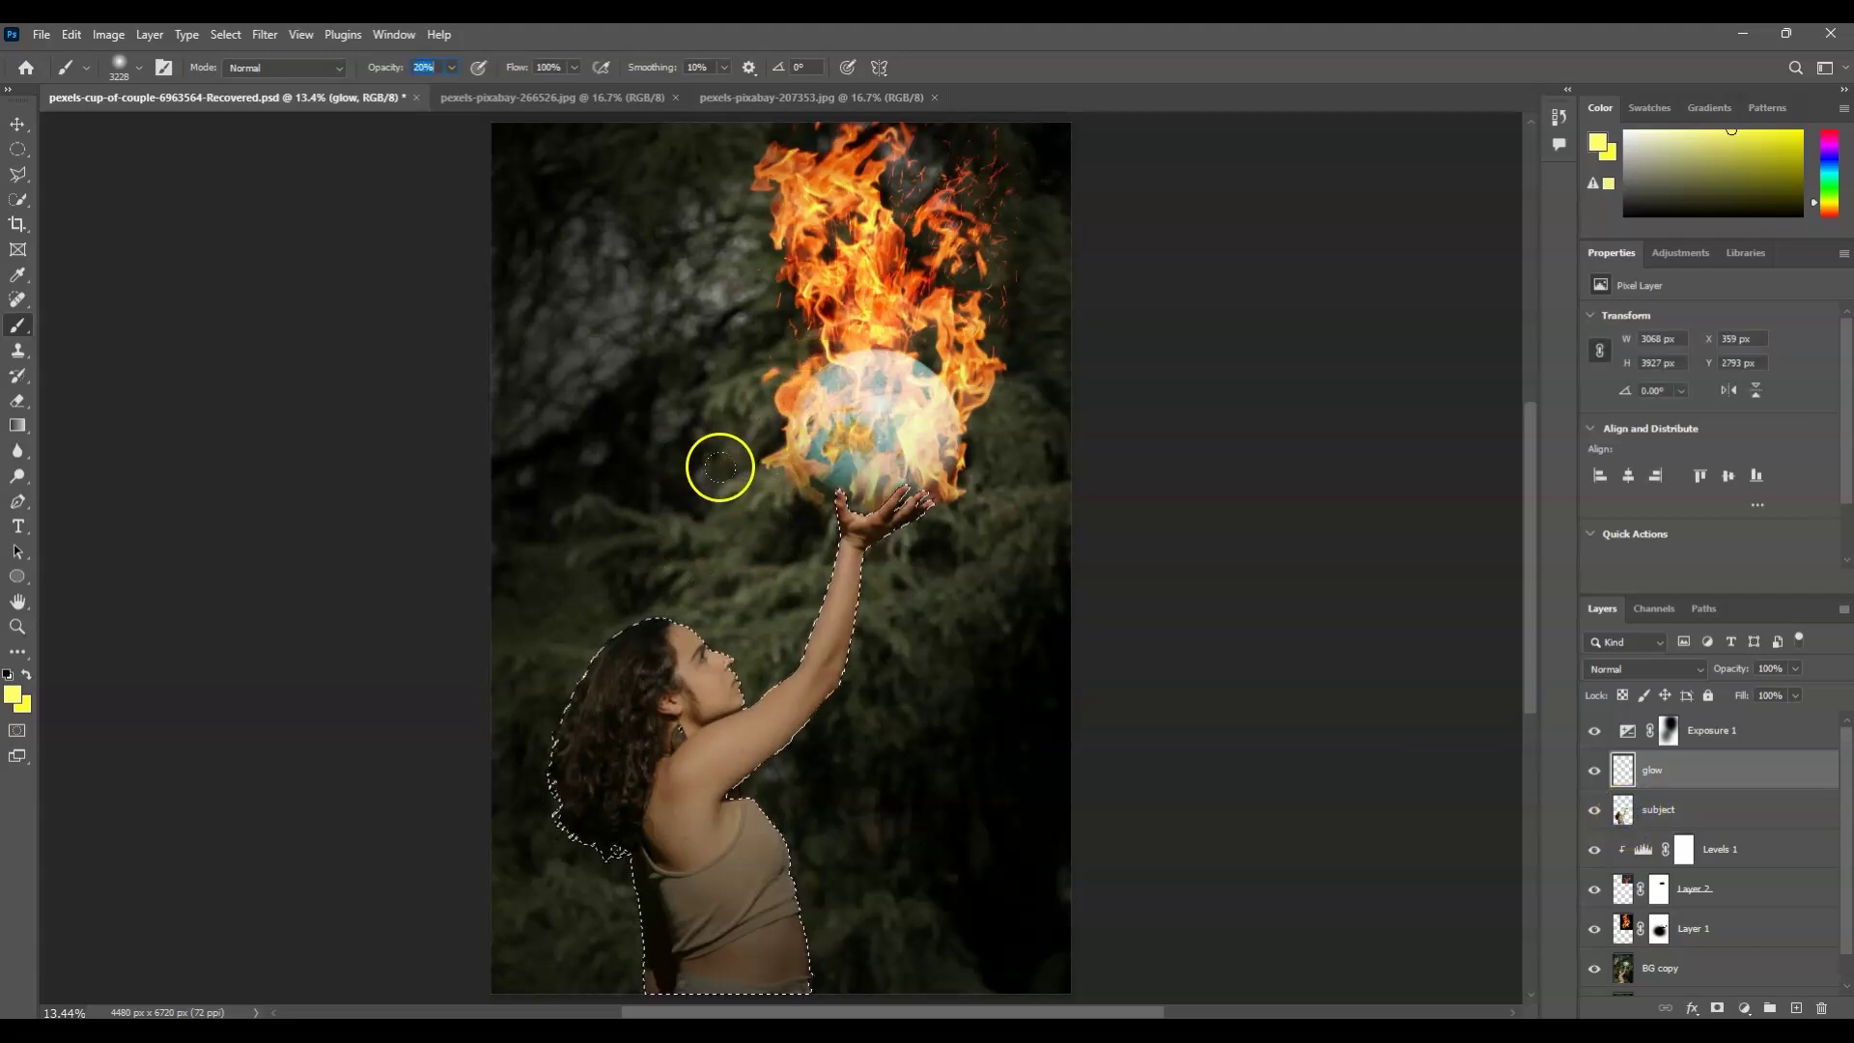
pyautogui.keyDown('alt'); pyautogui.click(820, 275); pyautogui.keyUp('alt')
pyautogui.moveTo(821, 273); pyautogui.dragTo(816, 274)
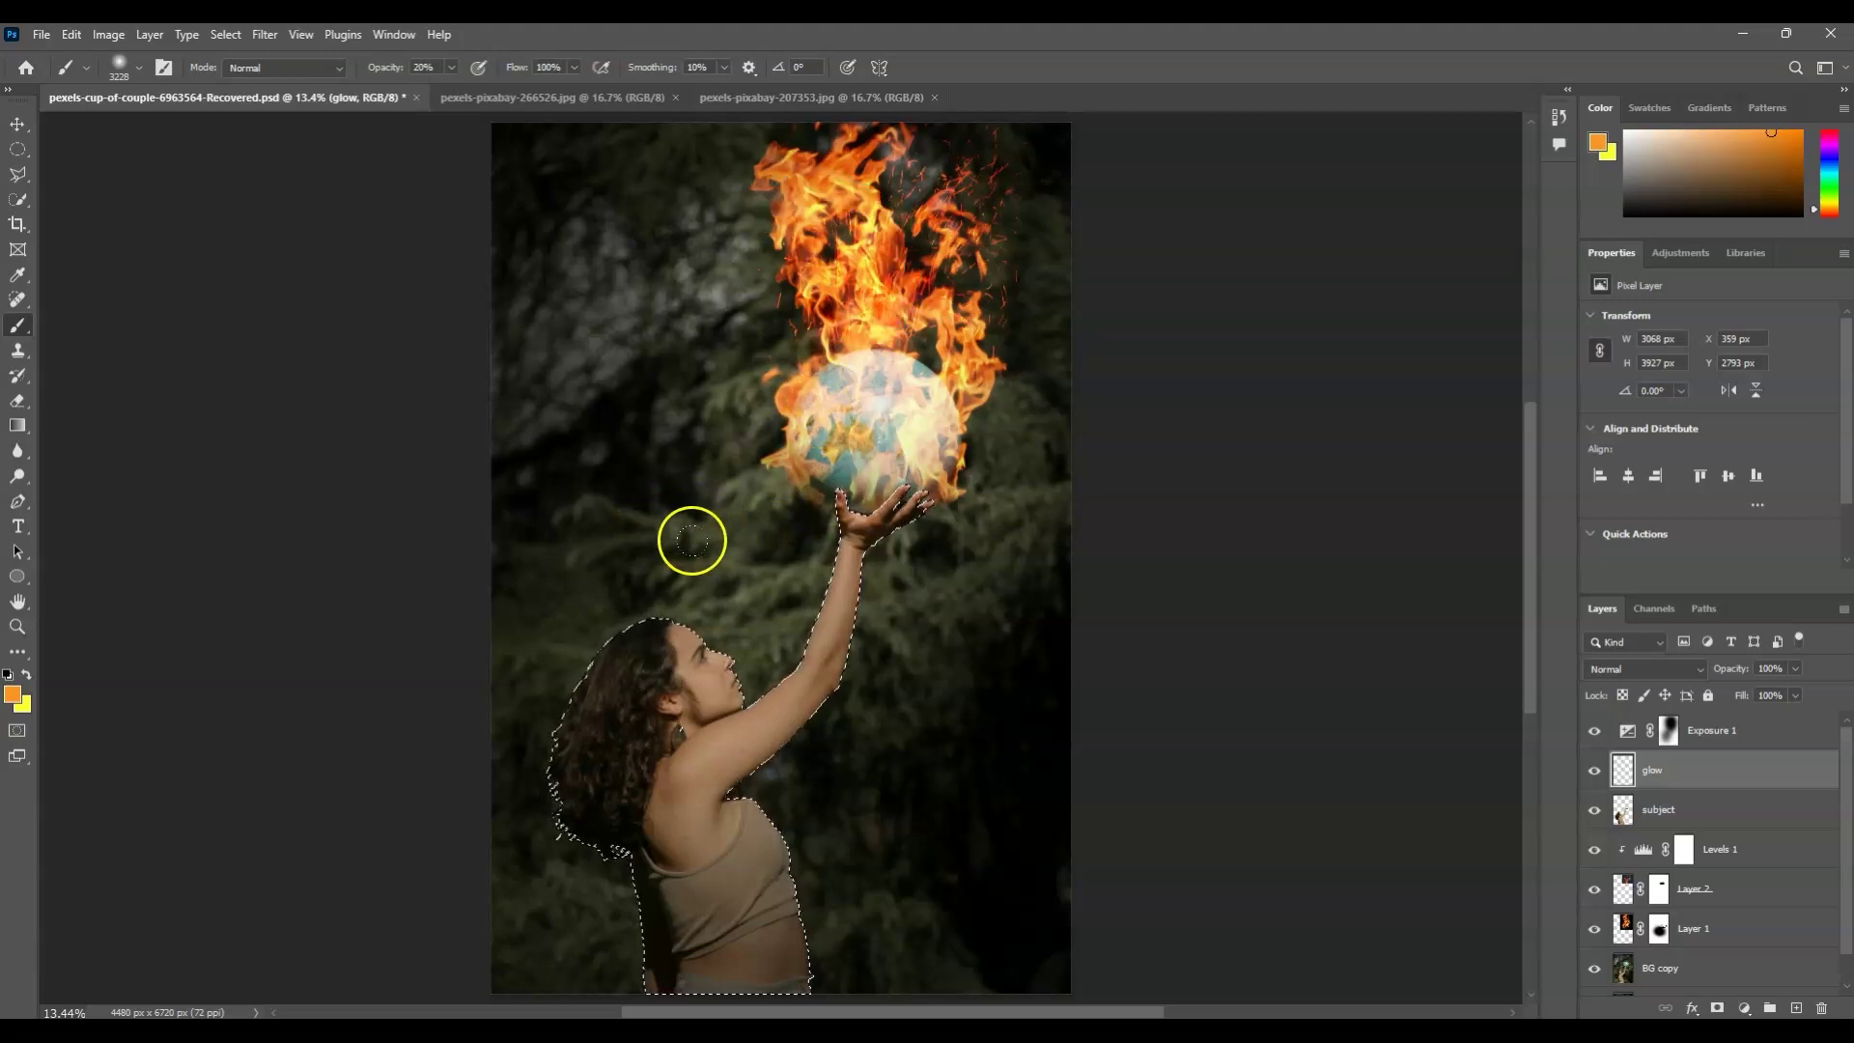
# - Paint a soft orange glow over the woman's hair, face and arm inside the selection, using brush sizes of 2300 and 3300 px
pyautogui.press('[')
pyautogui.press('[')
pyautogui.press('[')
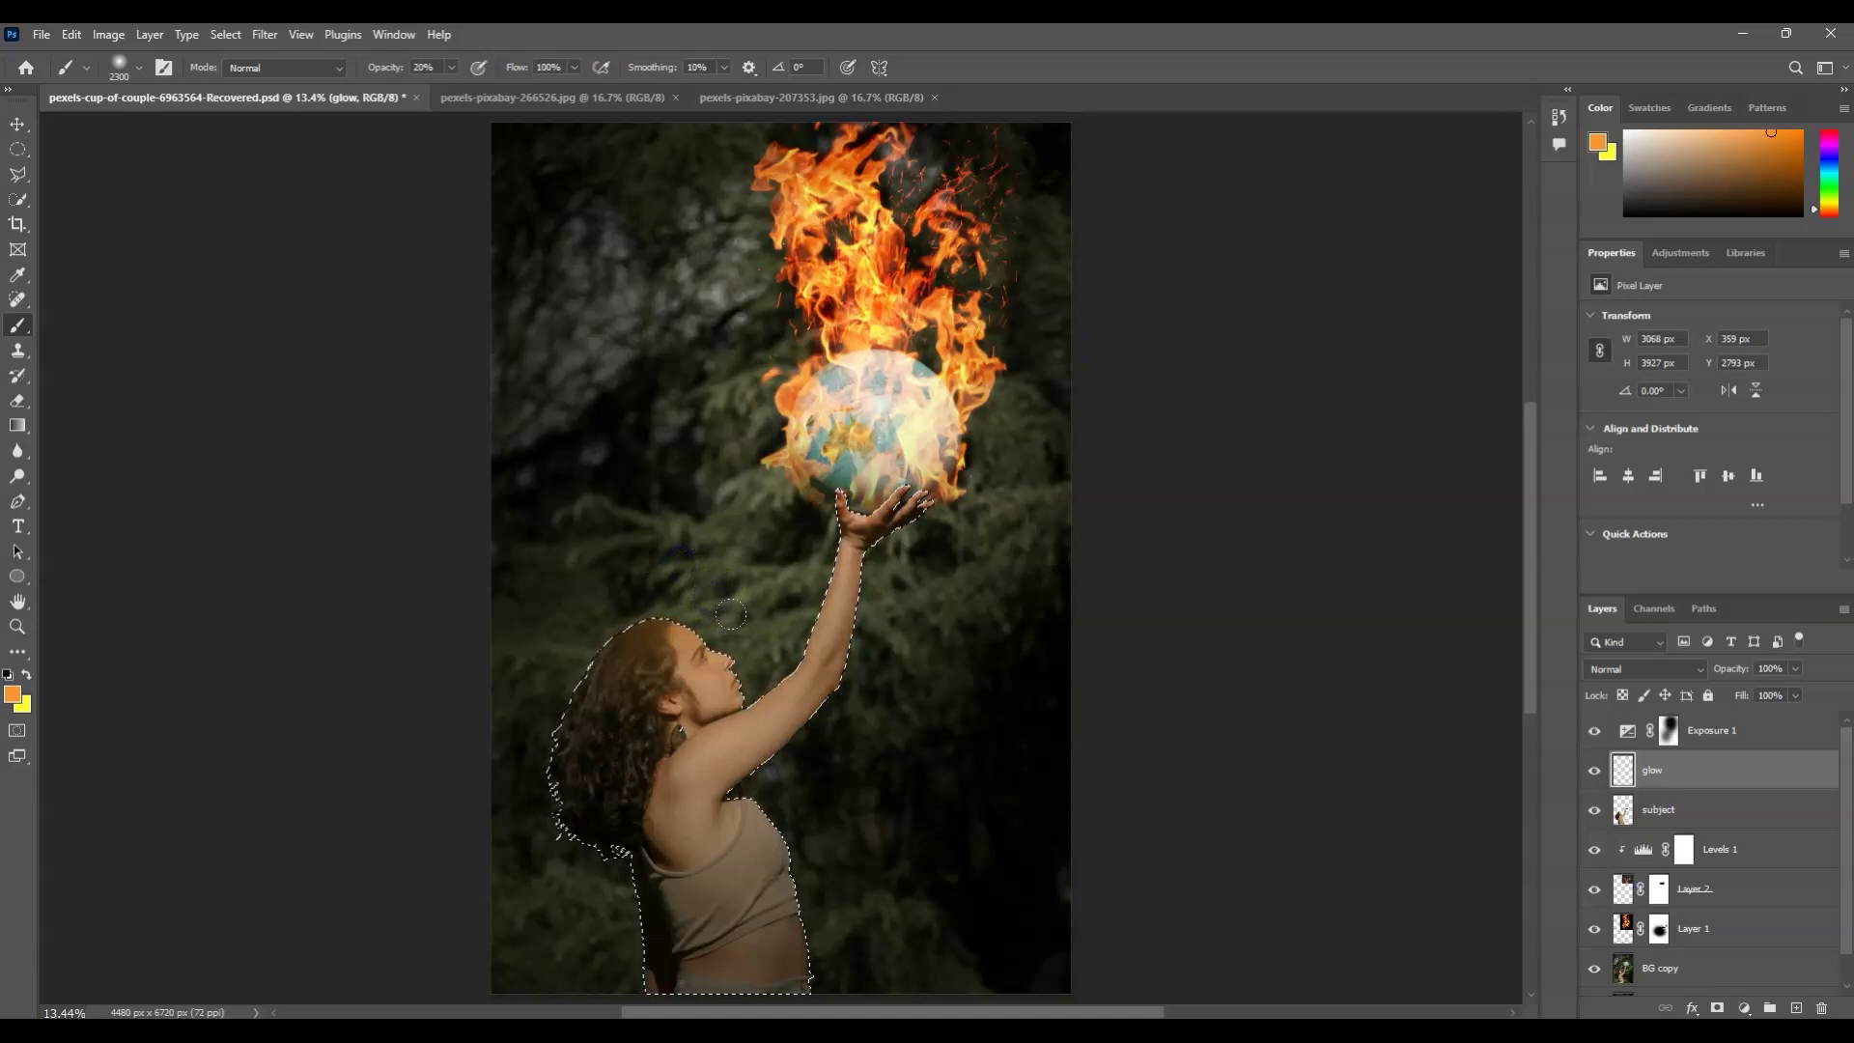
pyautogui.moveTo(699, 567); pyautogui.dragTo(699, 544)
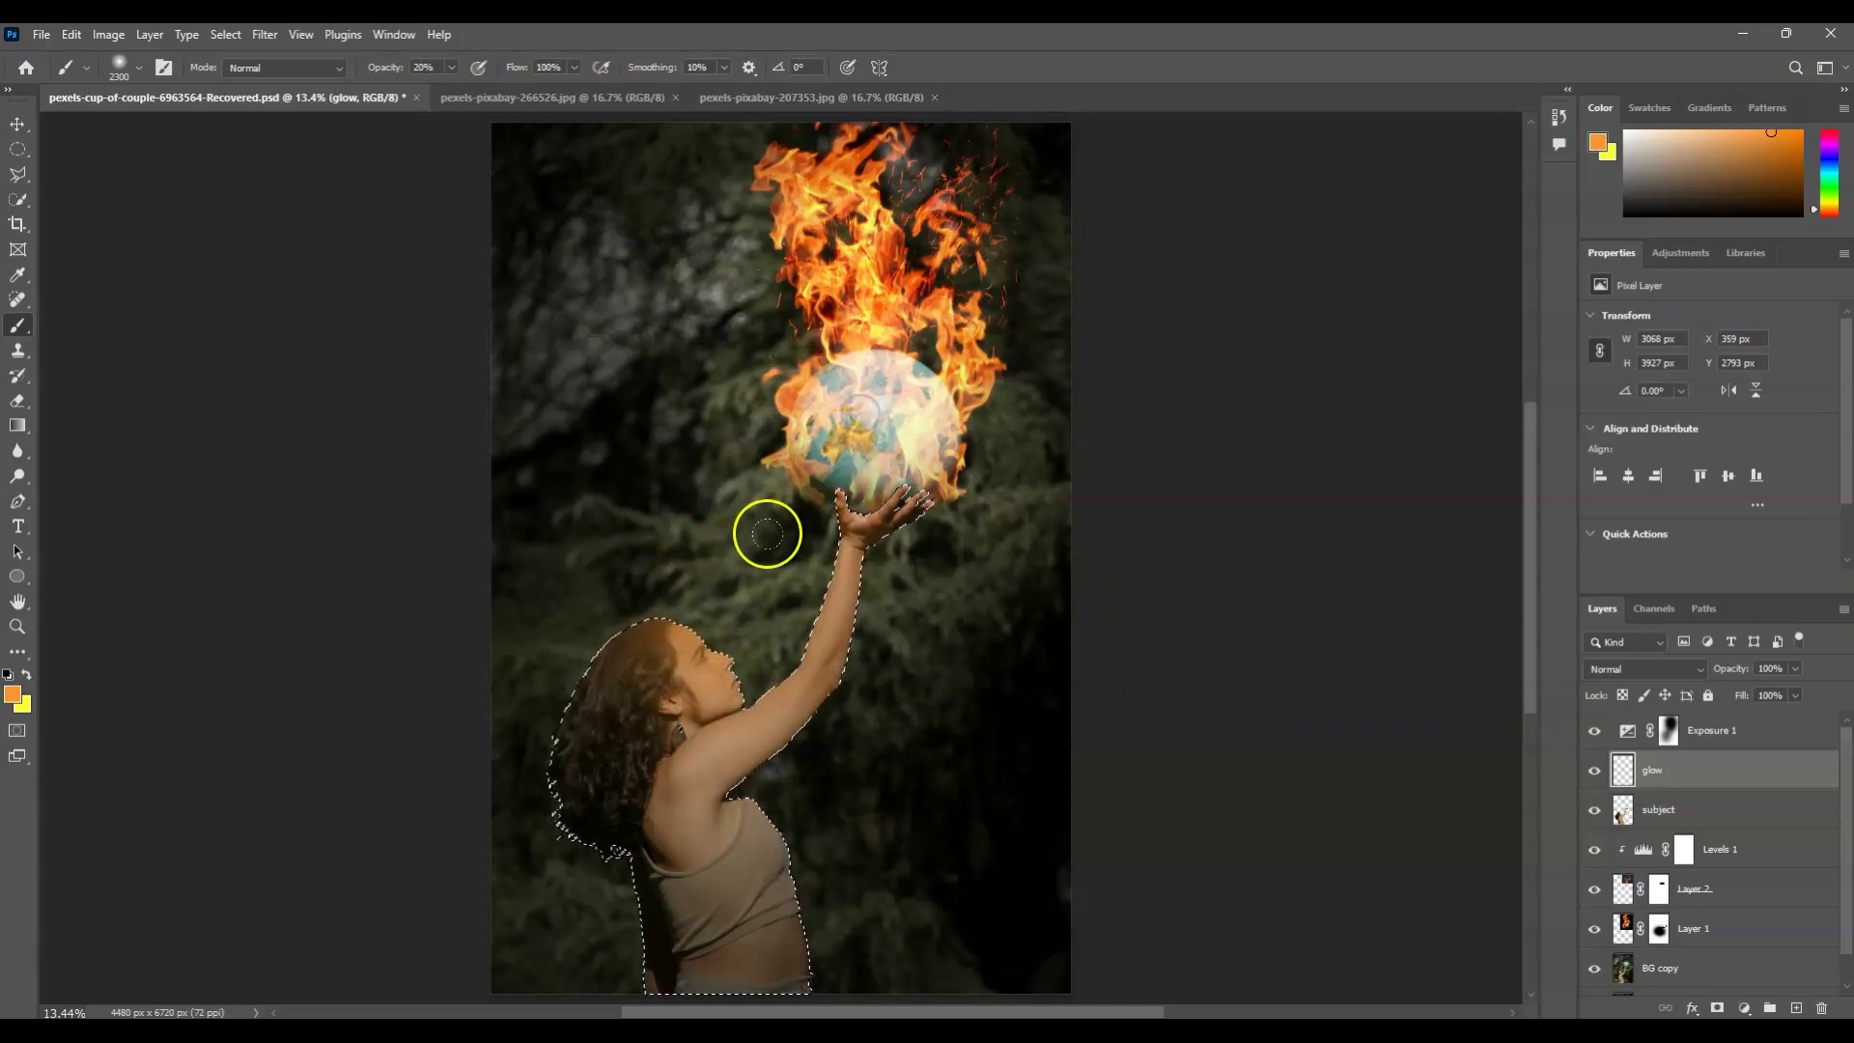
pyautogui.moveTo(569, 490); pyautogui.dragTo(597, 478)
pyautogui.click(848, 563)
pyautogui.click(1166, 654)
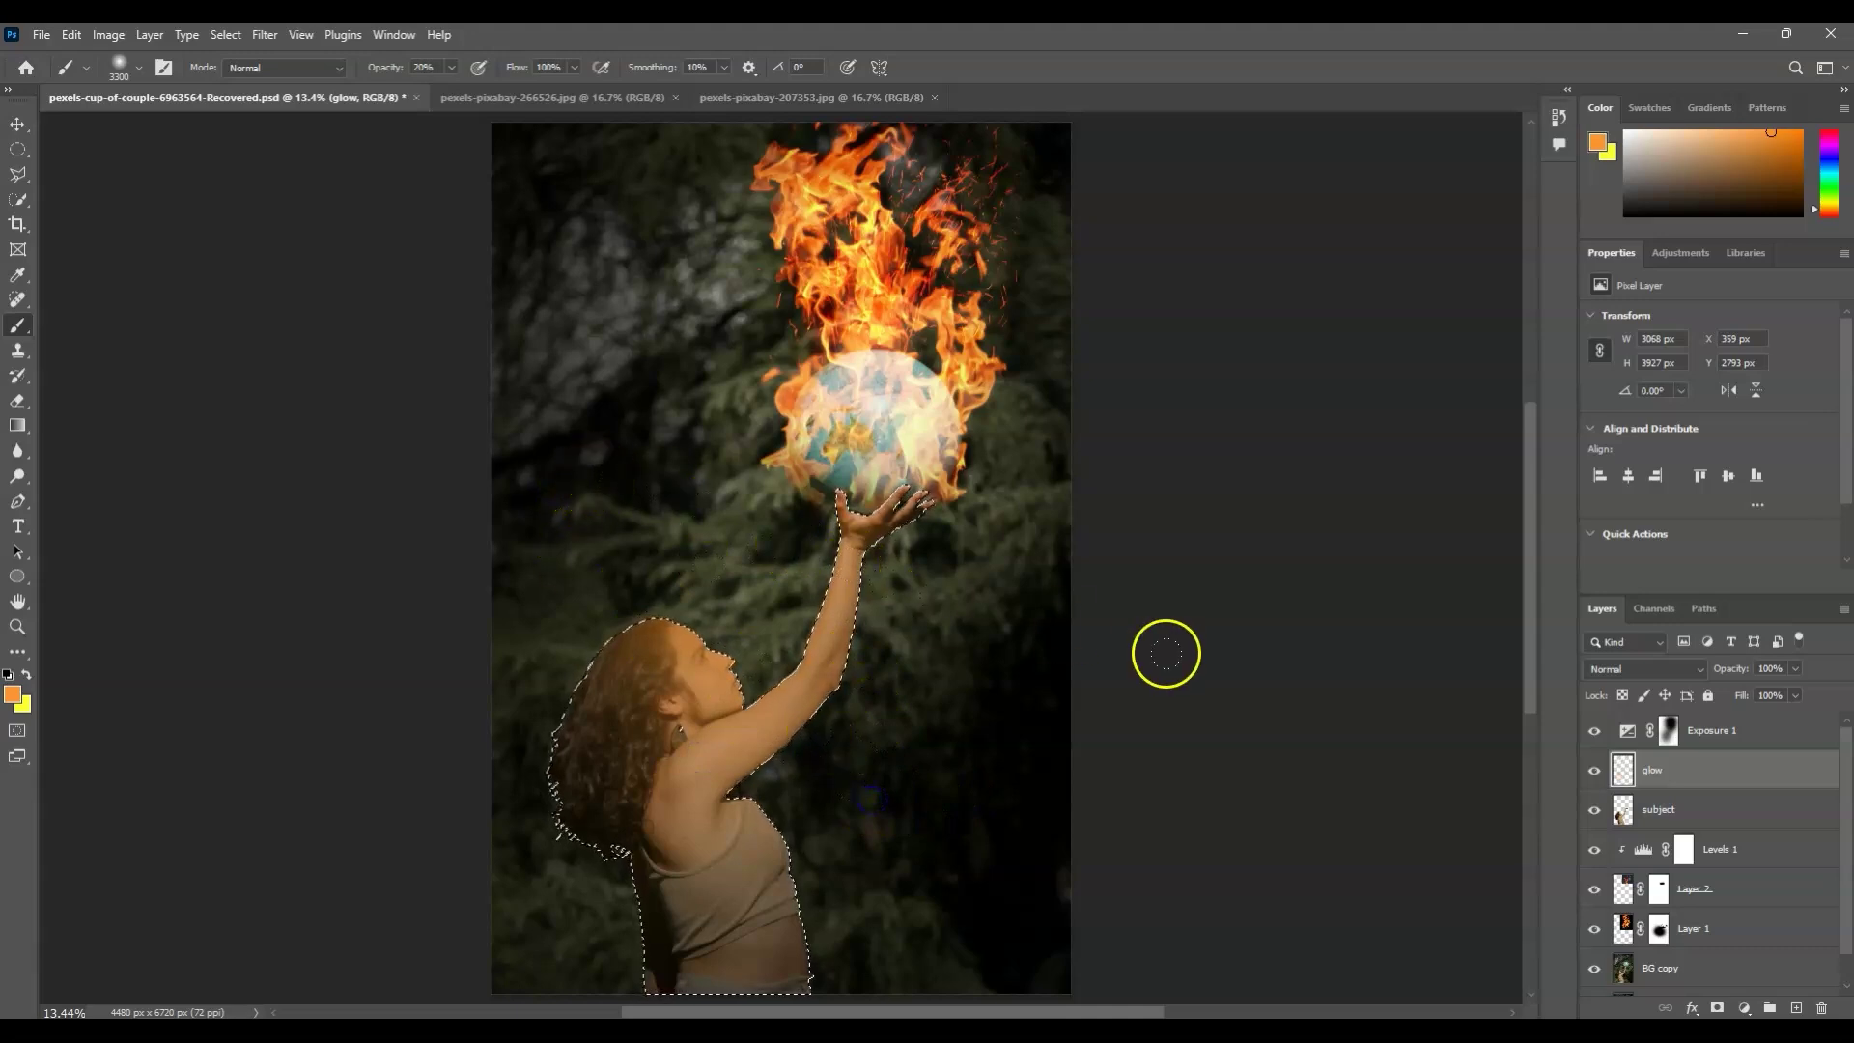
# - Clear the selection around the woman and set the glow layer's blend mode to Color
pyautogui.click(1671, 781)
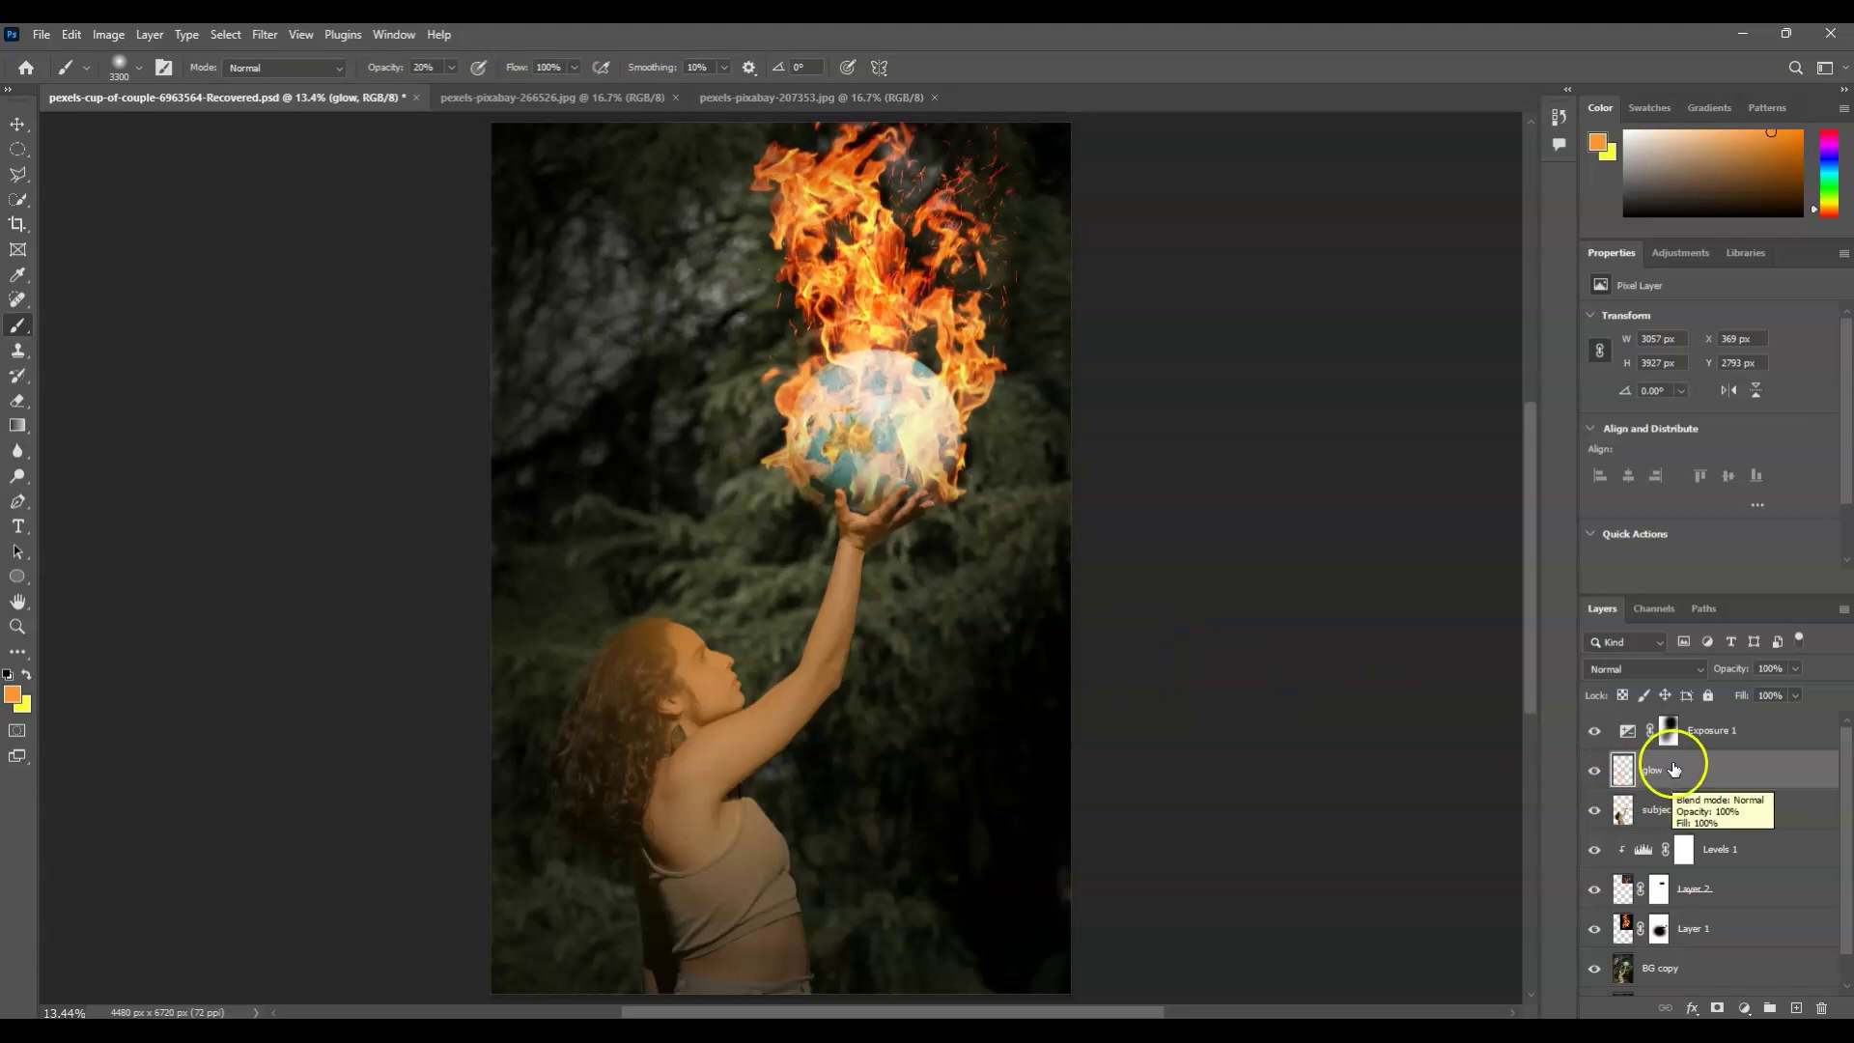
pyautogui.click(1699, 670)
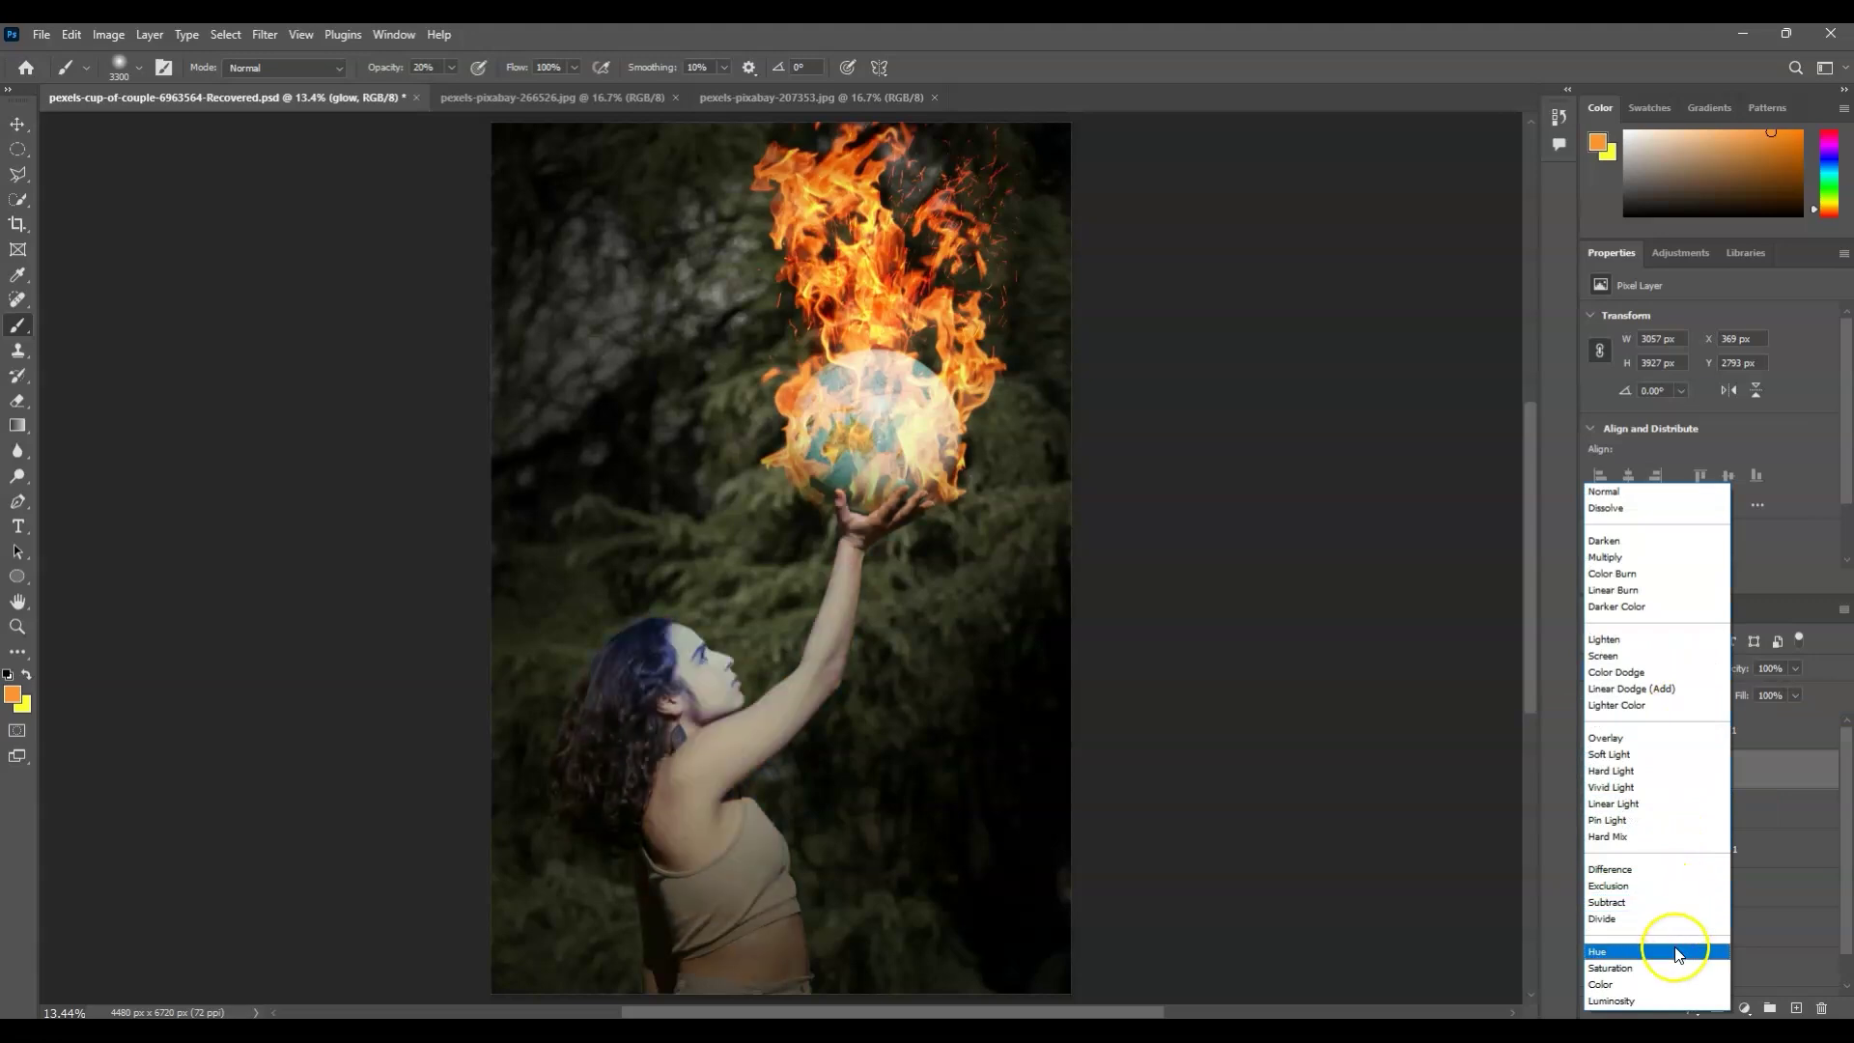
pyautogui.click(1675, 987)
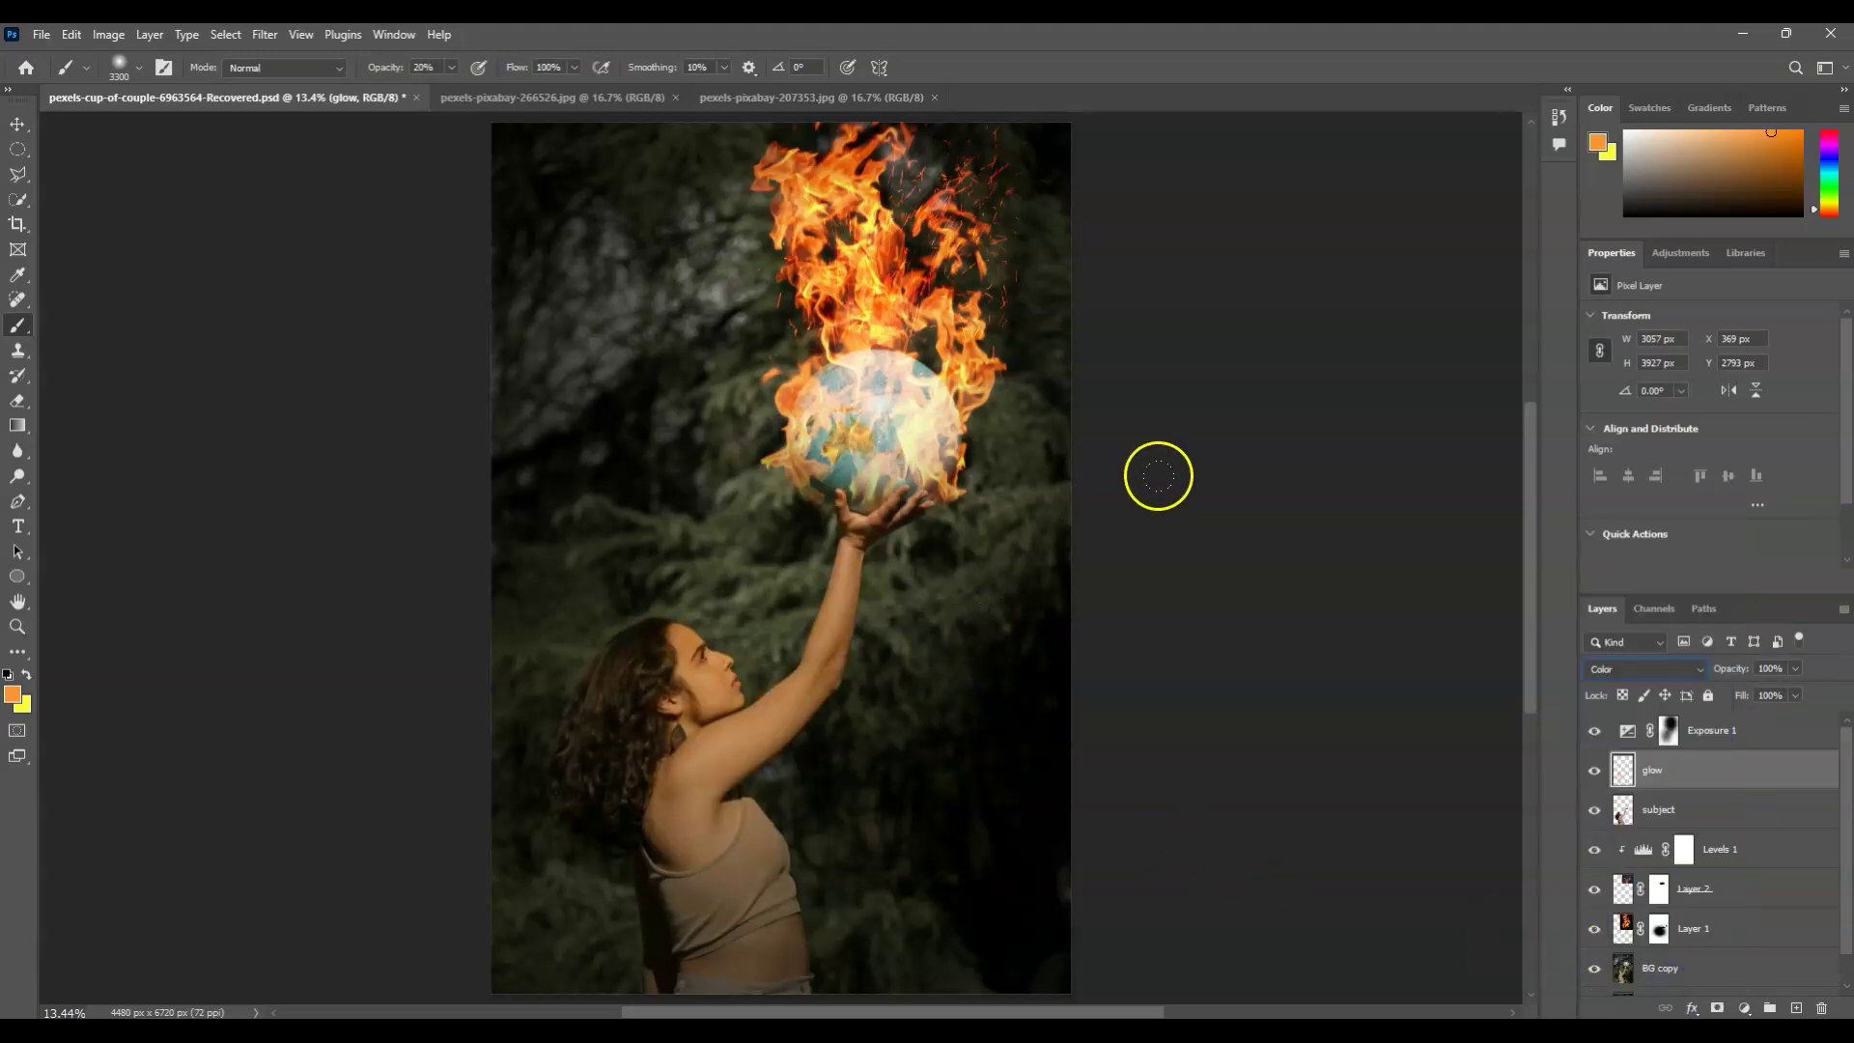
pyautogui.moveTo(1460, 489)
pyautogui.mouseDown()
pyautogui.moveTo(913, 616)
pyautogui.moveTo(723, 364)
pyautogui.moveTo(739, 226)
pyautogui.moveTo(938, 210)
pyautogui.moveTo(1026, 315)
pyautogui.moveTo(1064, 538)
pyautogui.moveTo(938, 628)
pyautogui.moveTo(708, 503)
pyautogui.moveTo(802, 347)
pyautogui.mouseUp()
# - Add a layer above BG copy, paint a soft orange glow around the globe and flames, and set its blend mode to Color
pyautogui.click(1707, 975)
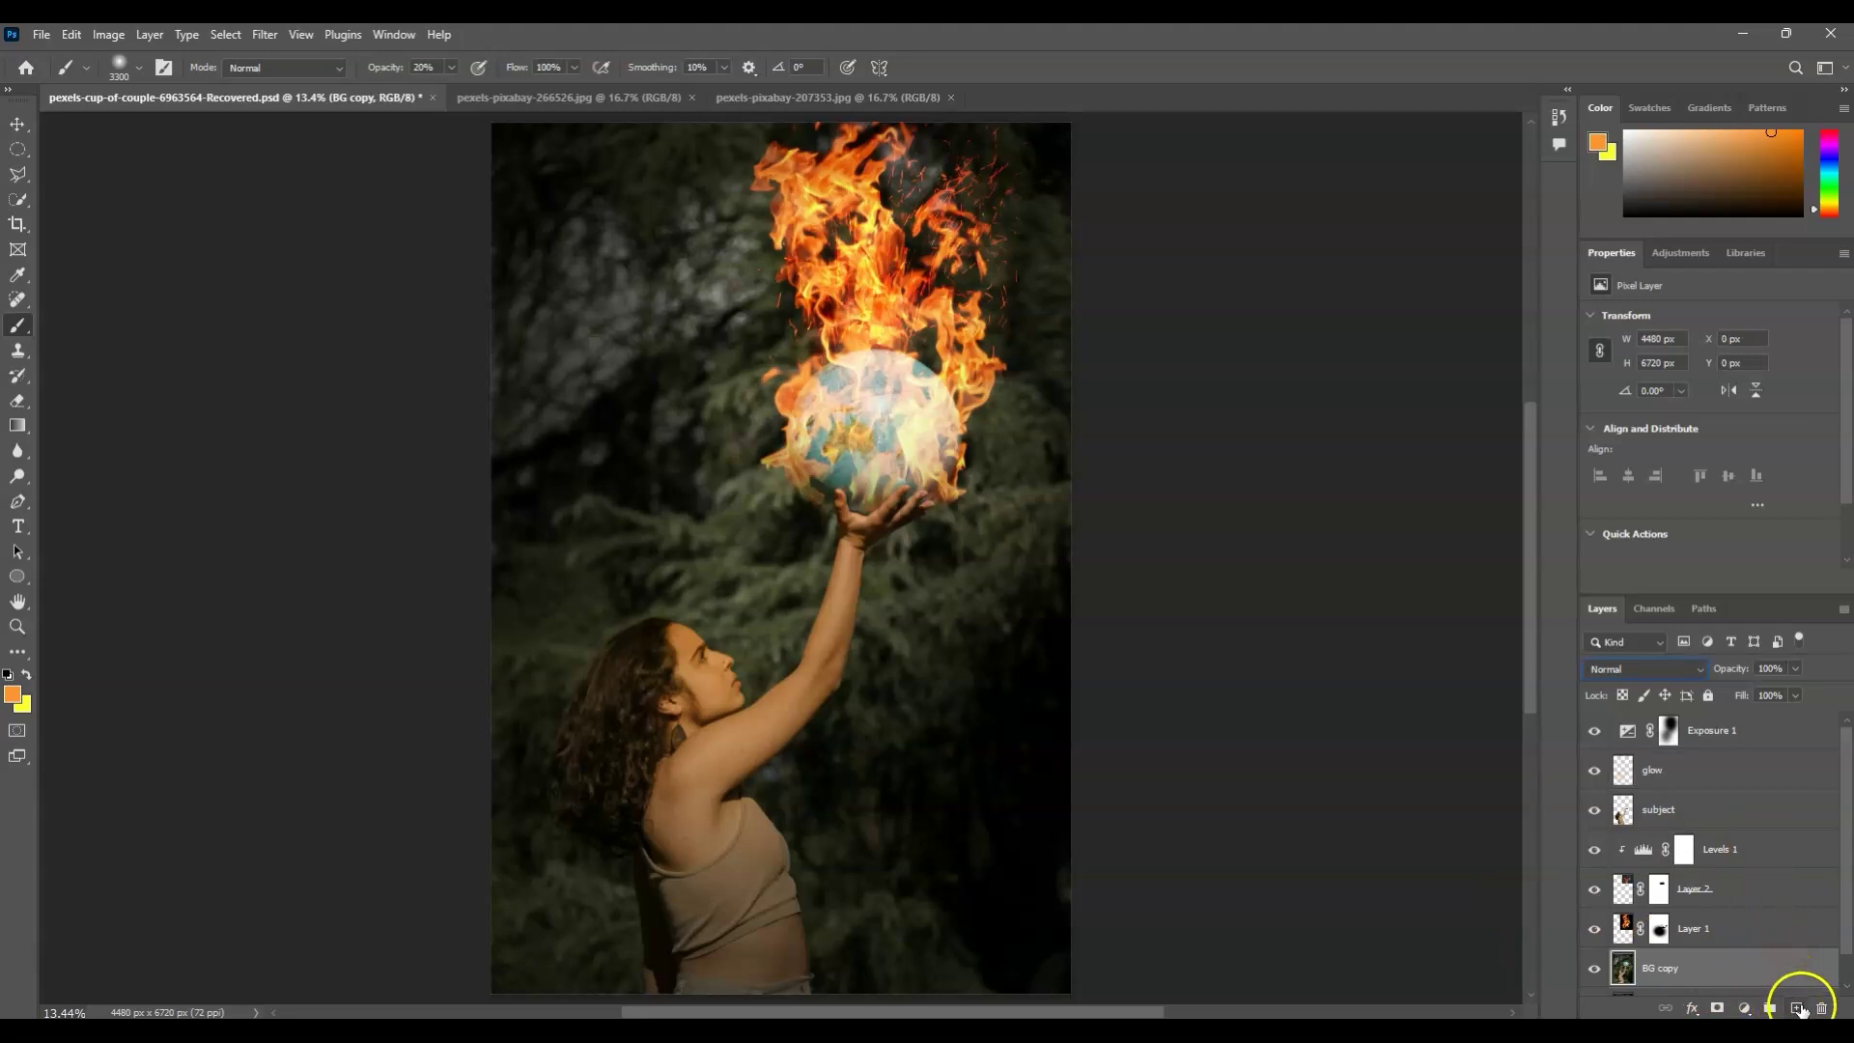
pyautogui.click(1798, 1008)
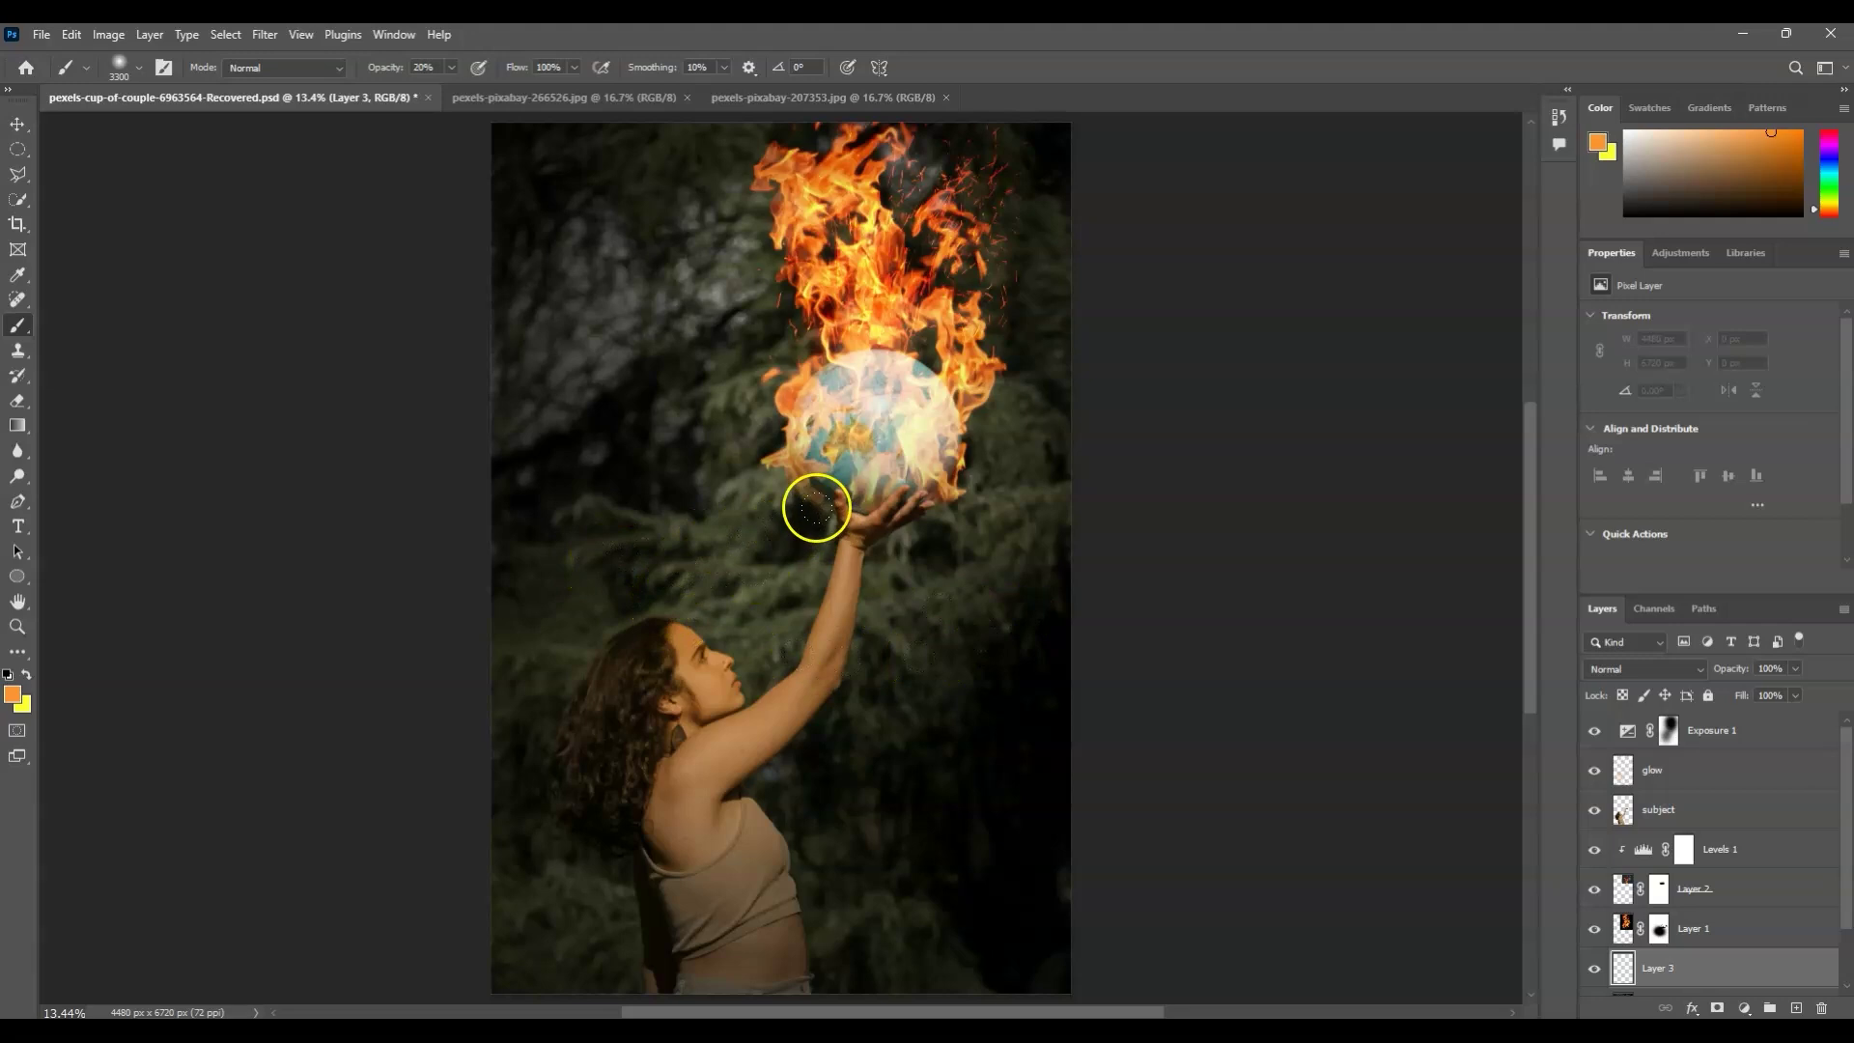
pyautogui.moveTo(810, 432)
pyautogui.mouseDown()
pyautogui.moveTo(929, 229)
pyautogui.moveTo(963, 281)
pyautogui.moveTo(975, 440)
pyautogui.moveTo(927, 541)
pyautogui.moveTo(822, 602)
pyautogui.moveTo(766, 608)
pyautogui.moveTo(757, 674)
pyautogui.moveTo(902, 554)
pyautogui.moveTo(837, 631)
pyautogui.moveTo(695, 322)
pyautogui.moveTo(993, 194)
pyautogui.moveTo(1510, 687)
pyautogui.mouseUp()
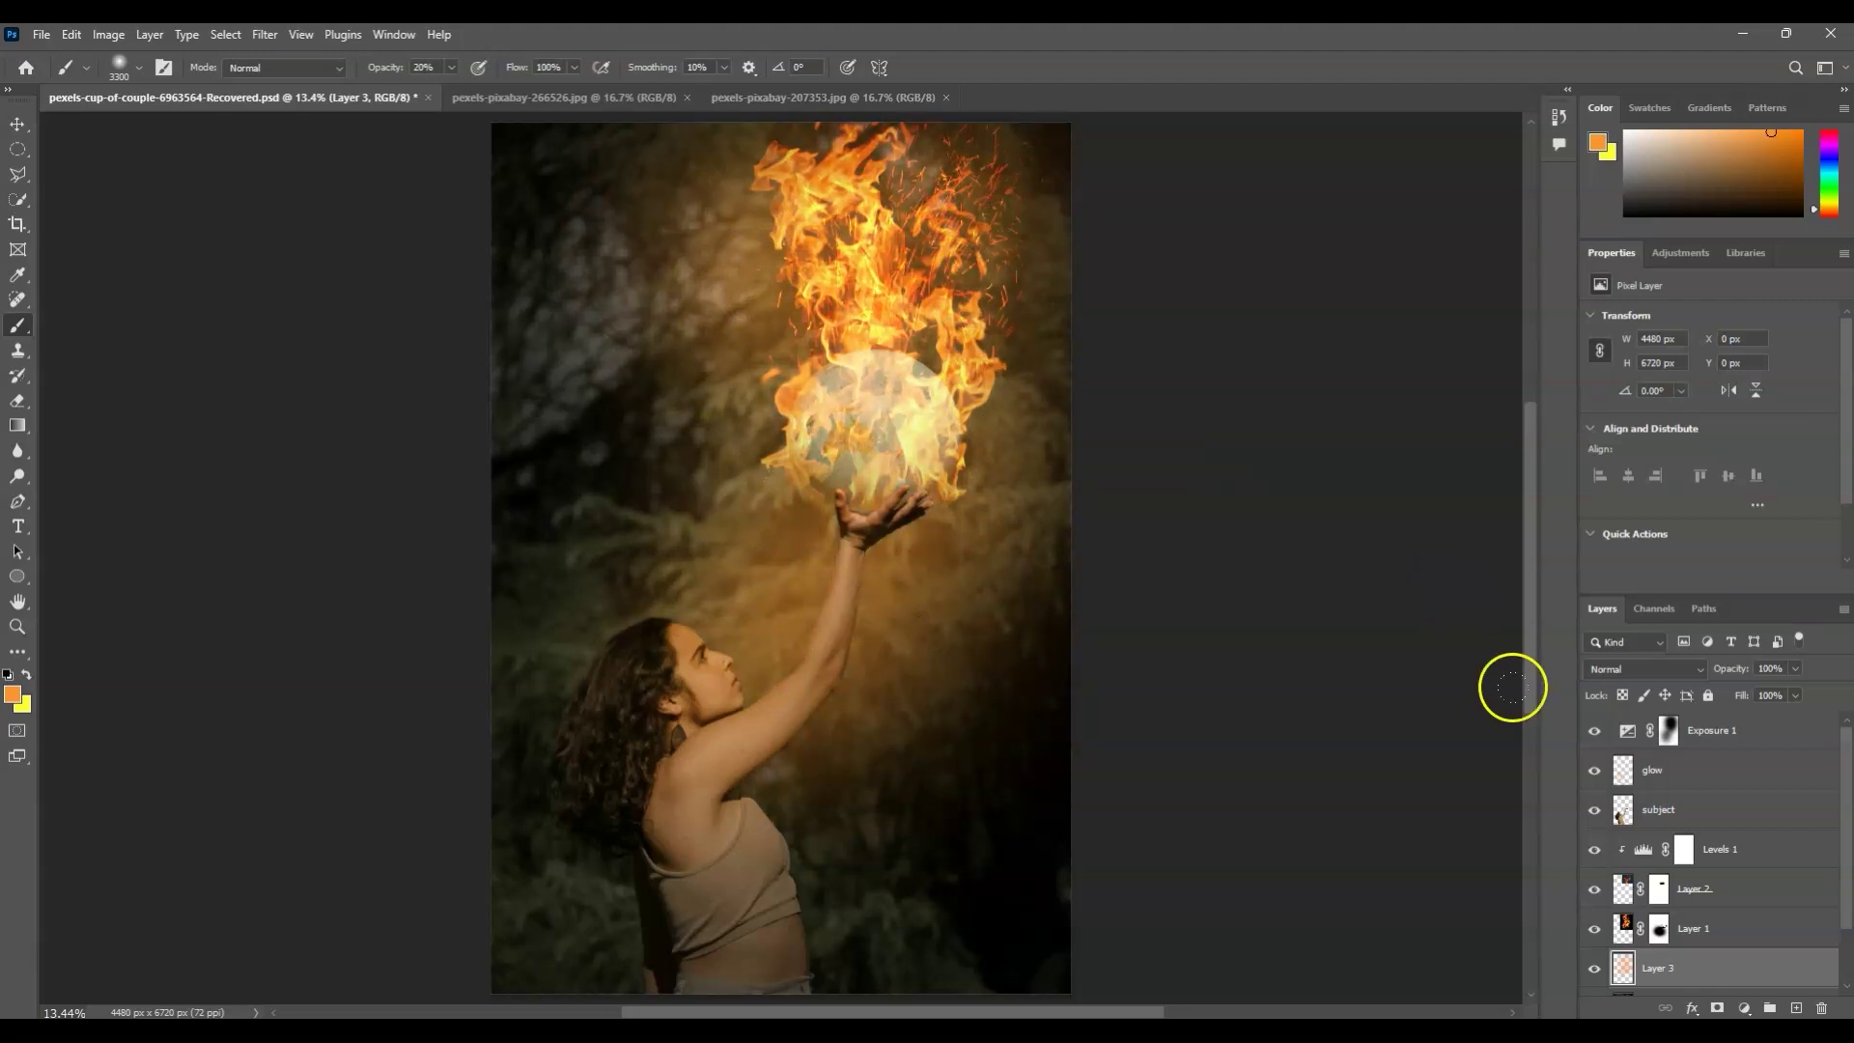
pyautogui.click(1699, 670)
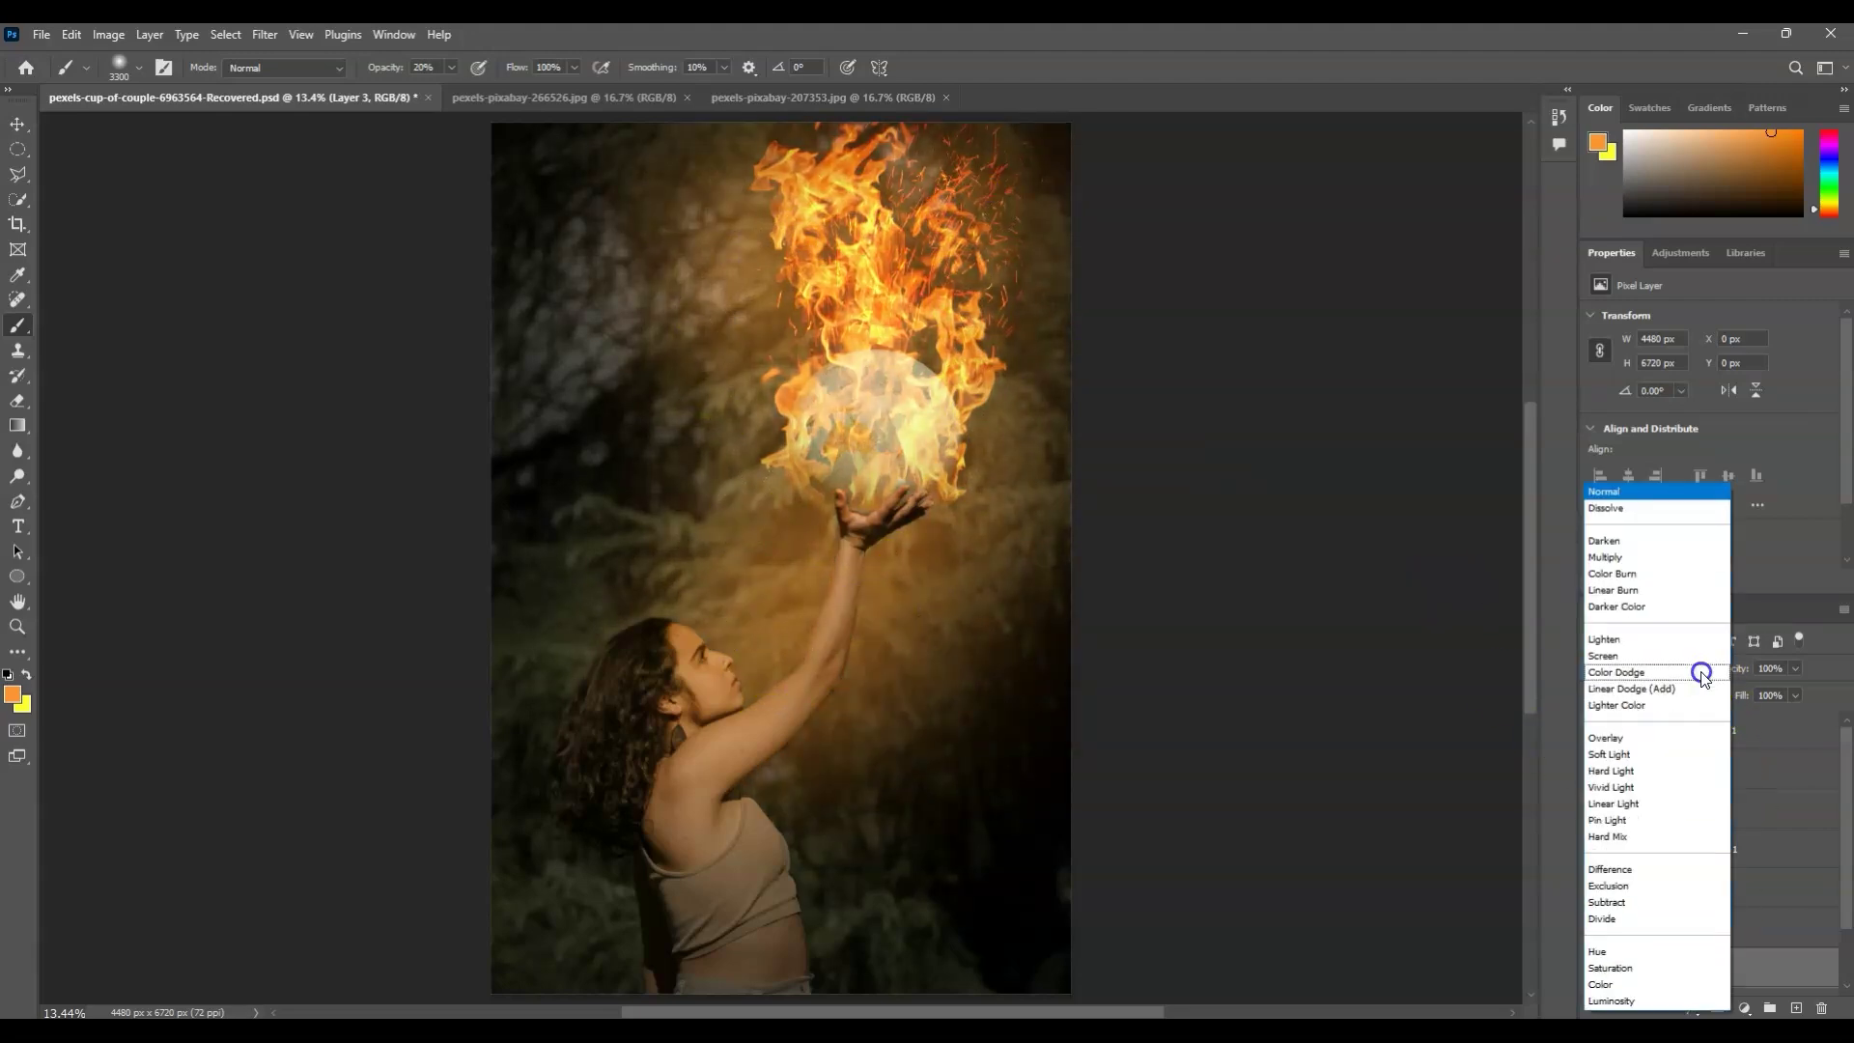
pyautogui.click(1651, 983)
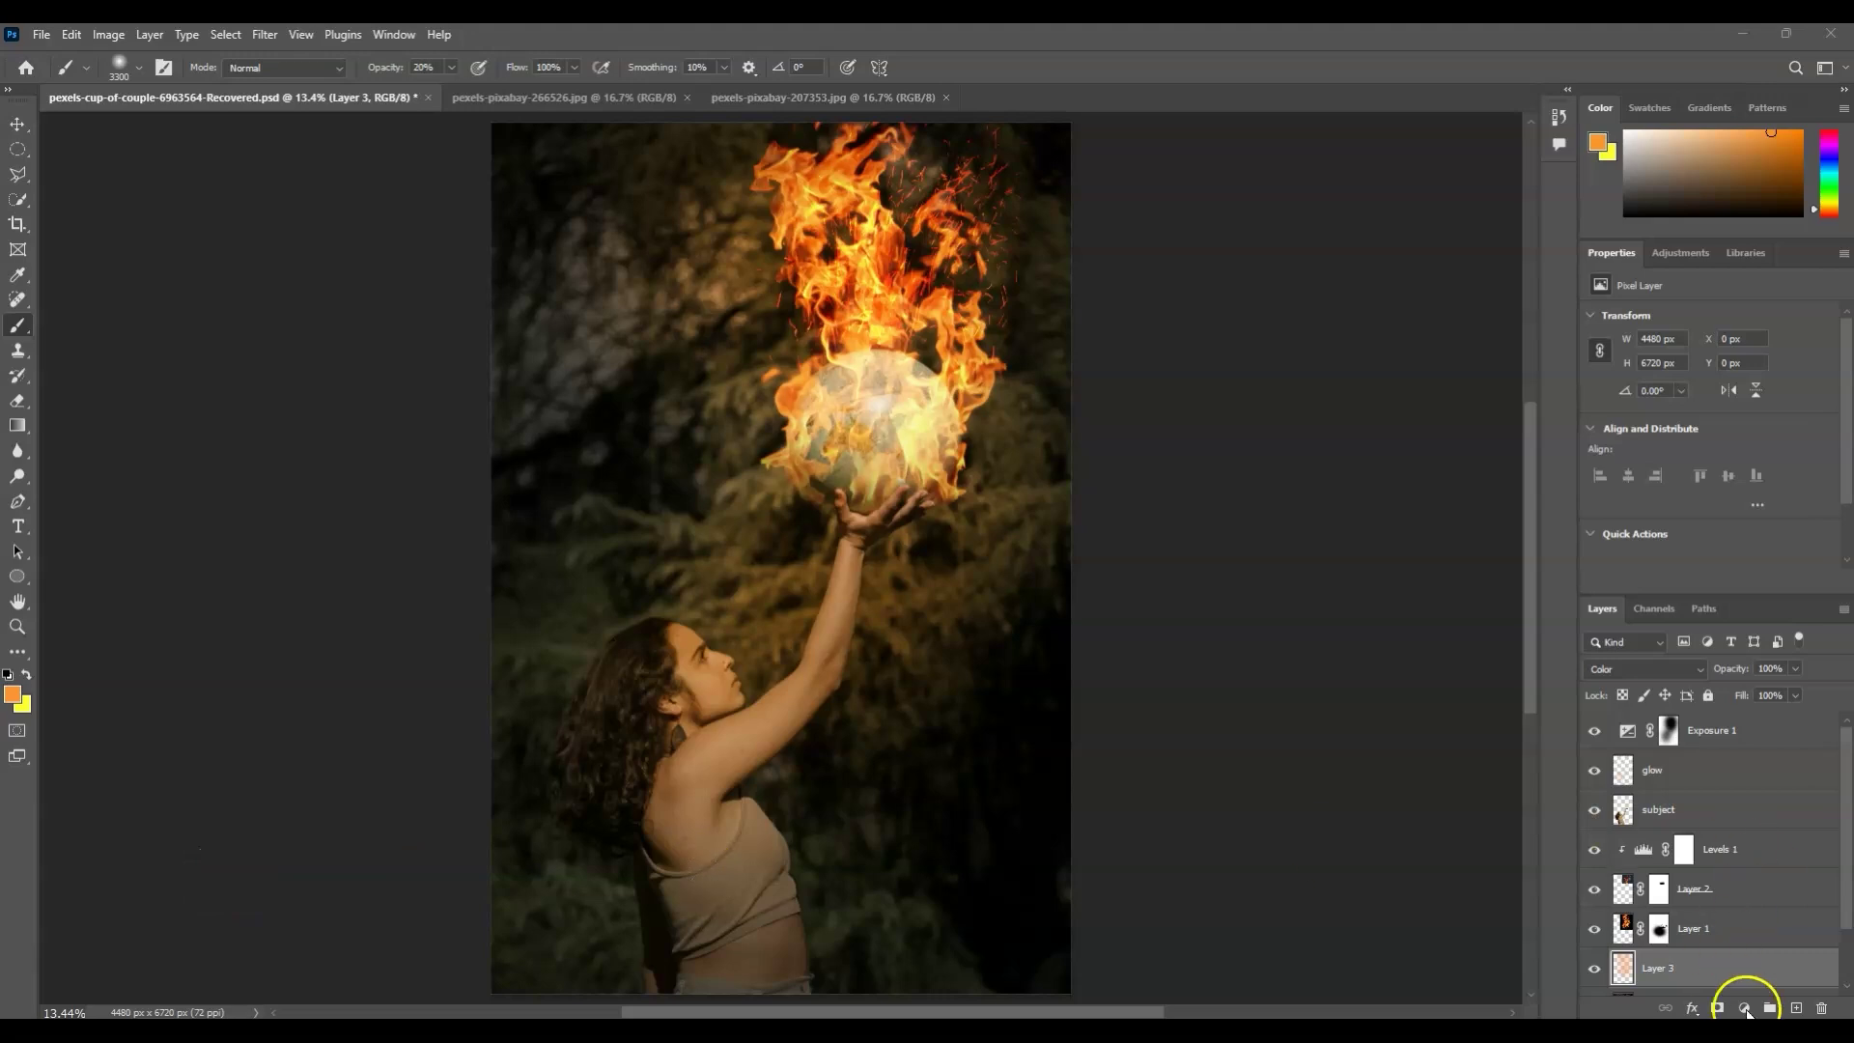
# - Add a Curves adjustment layer above Exposure 1 and pull the RGB curve's midpoint down to darken the whole image
pyautogui.click(1752, 746)
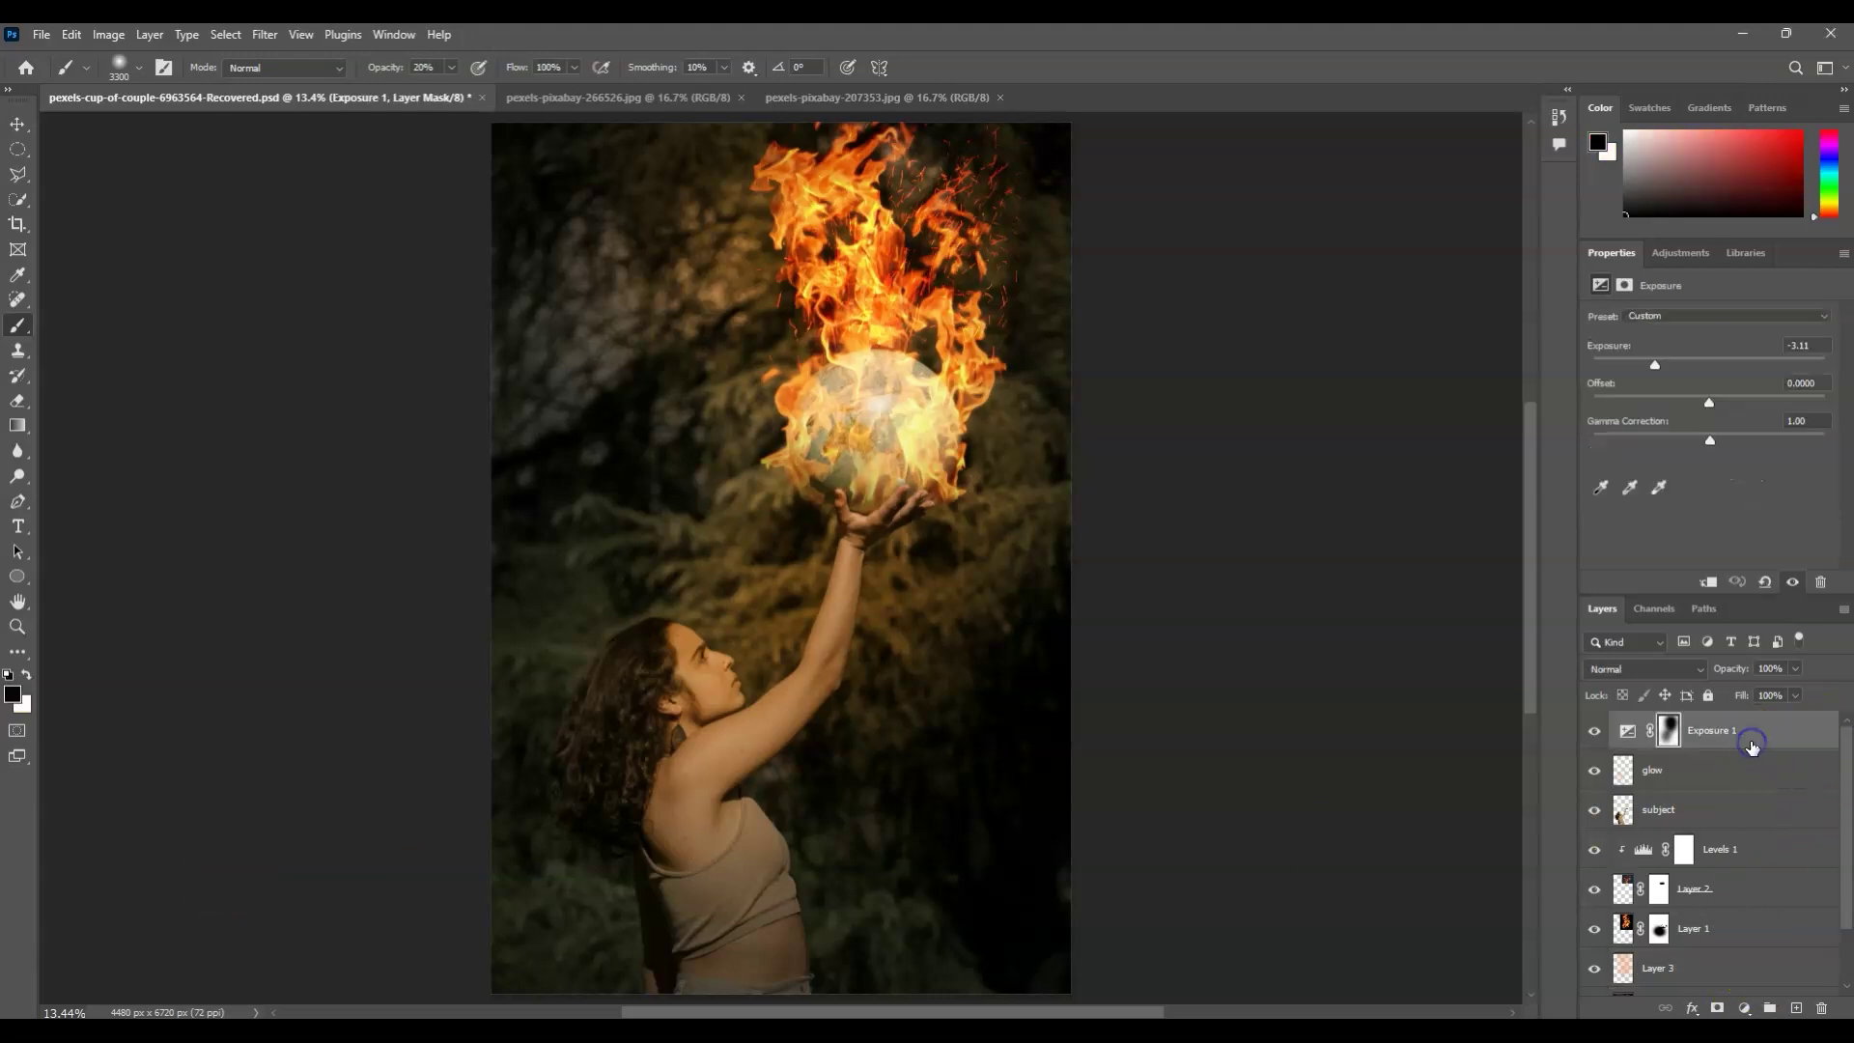
pyautogui.click(1746, 1008)
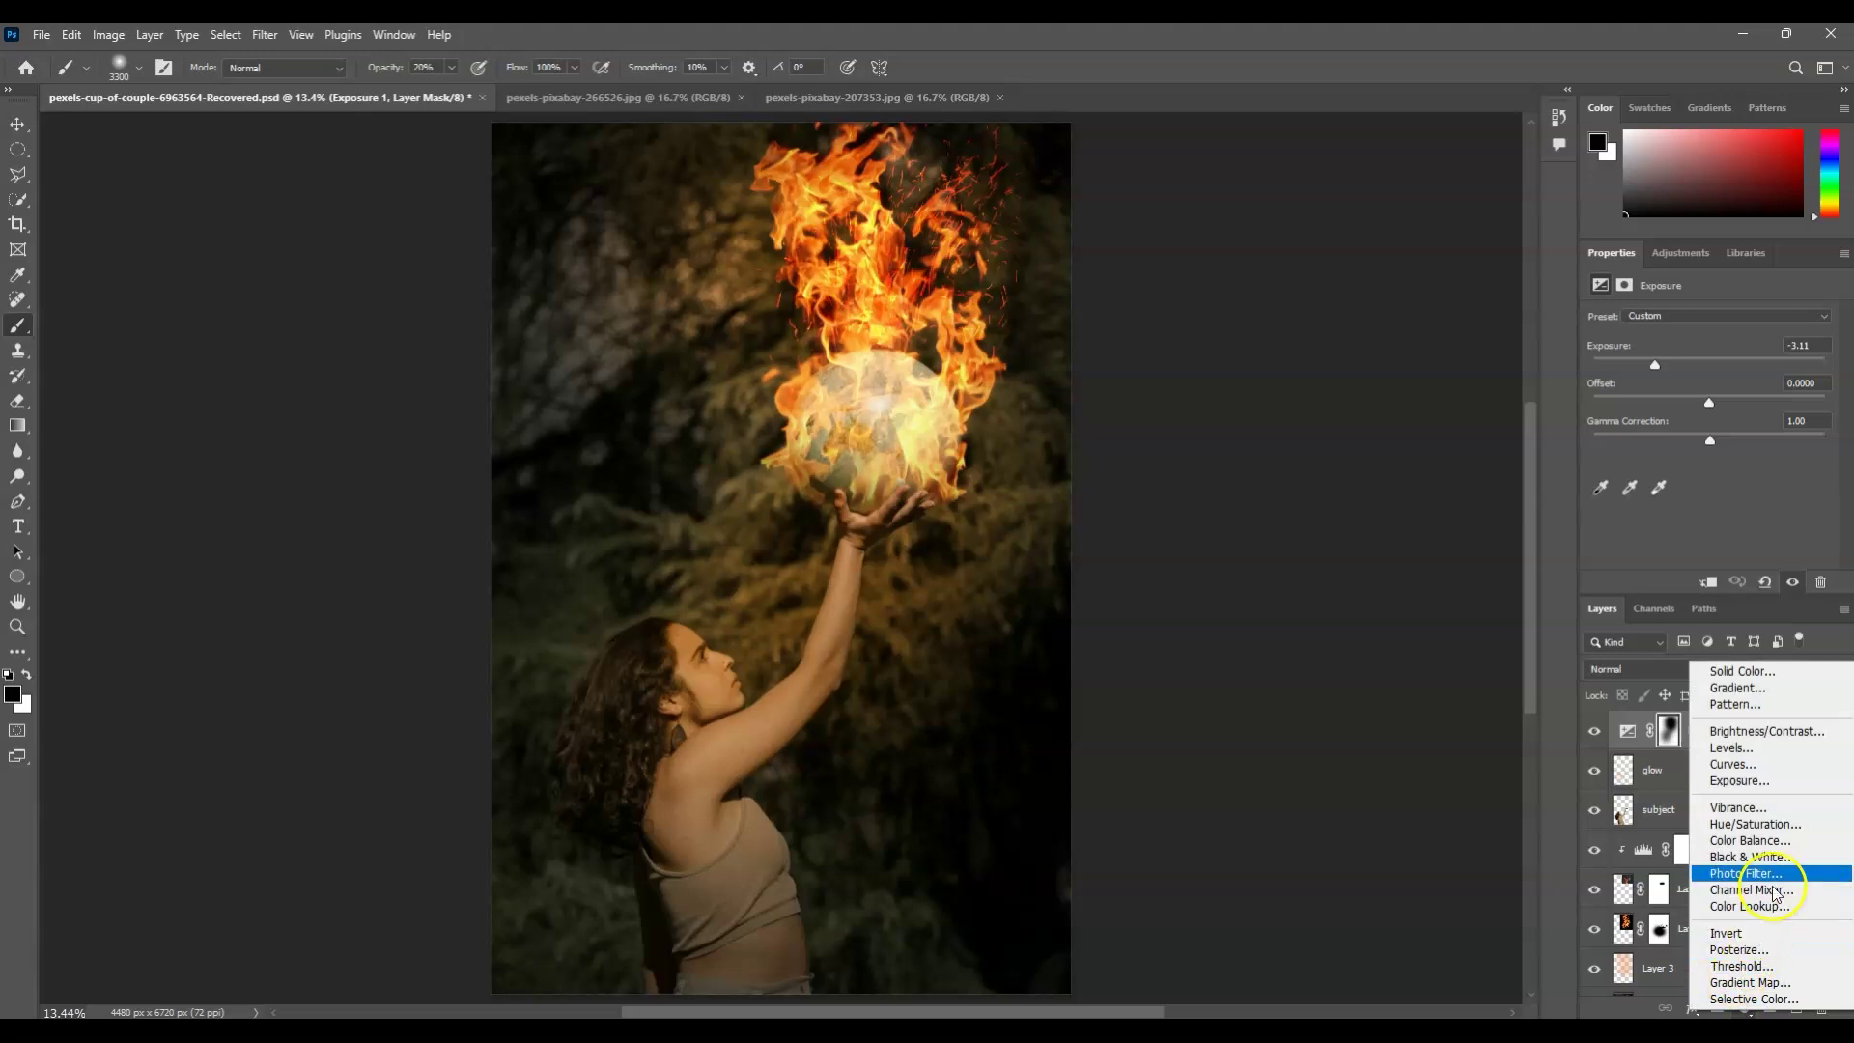
pyautogui.click(1733, 763)
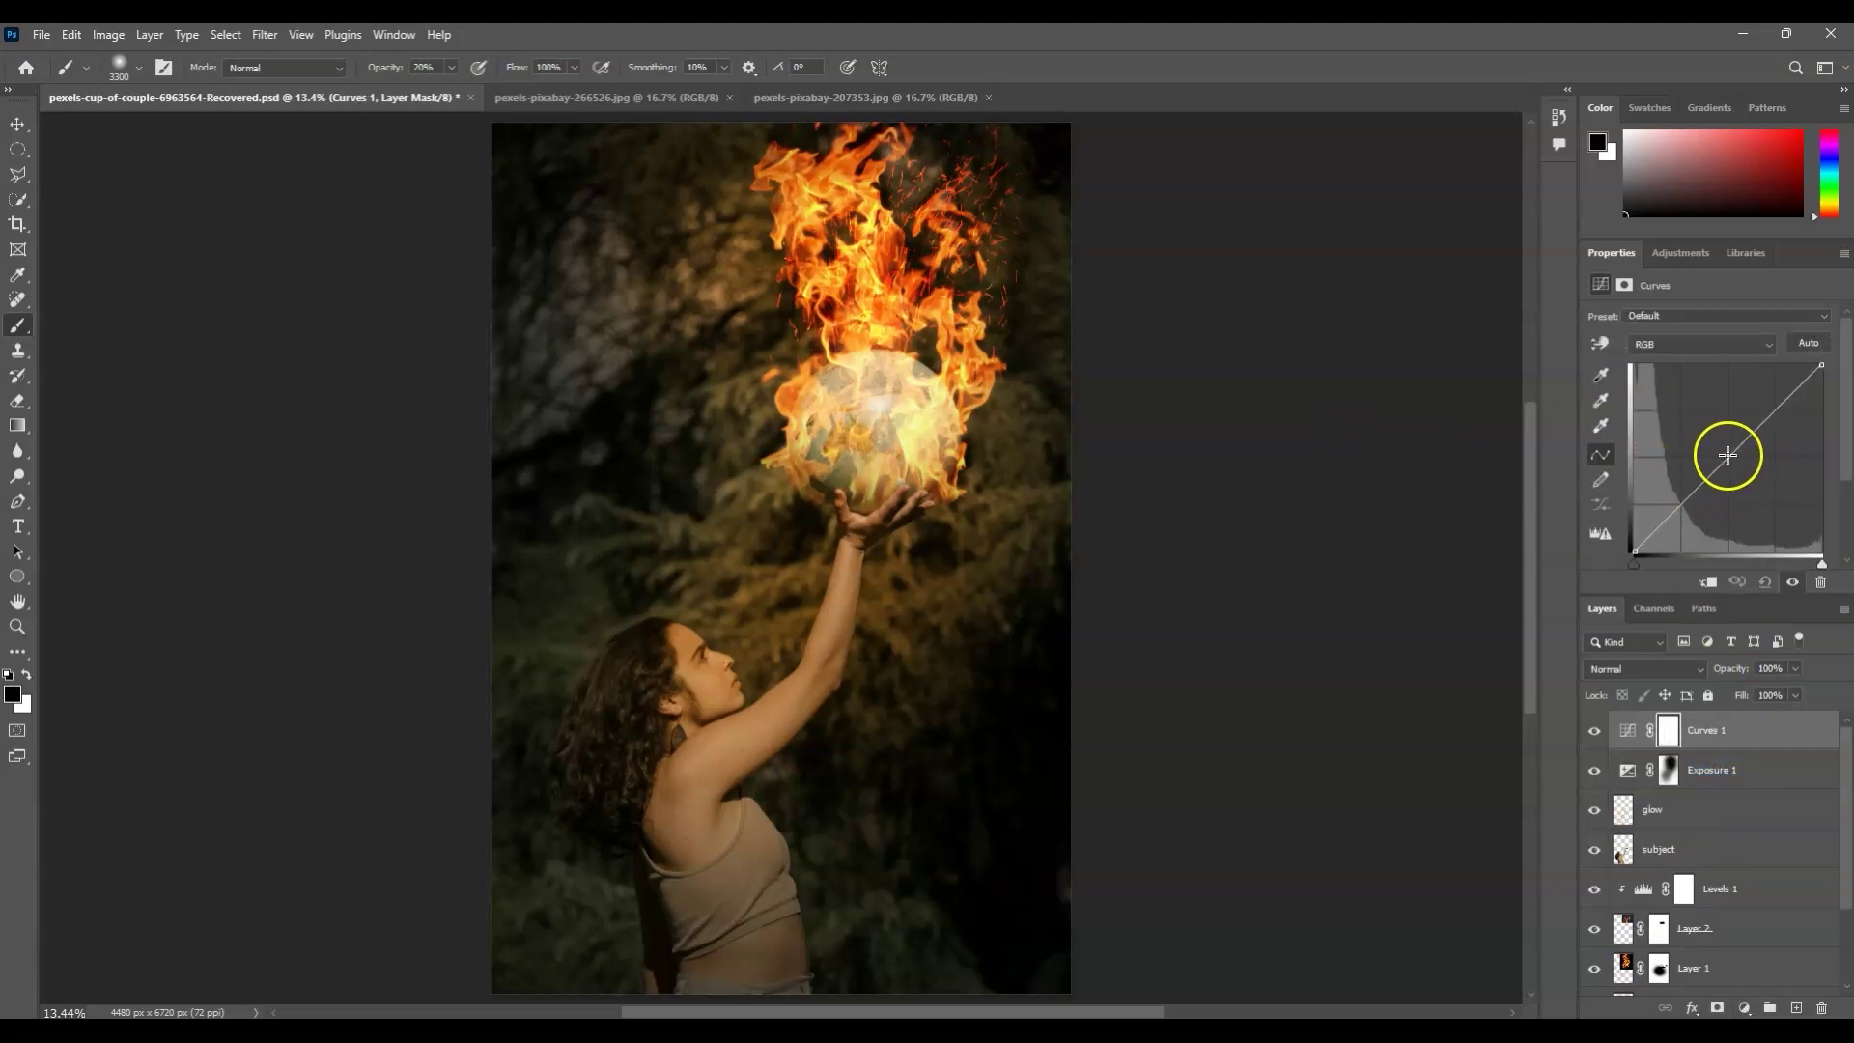
pyautogui.click(1727, 454)
pyautogui.moveTo(1730, 457); pyautogui.dragTo(1753, 474)
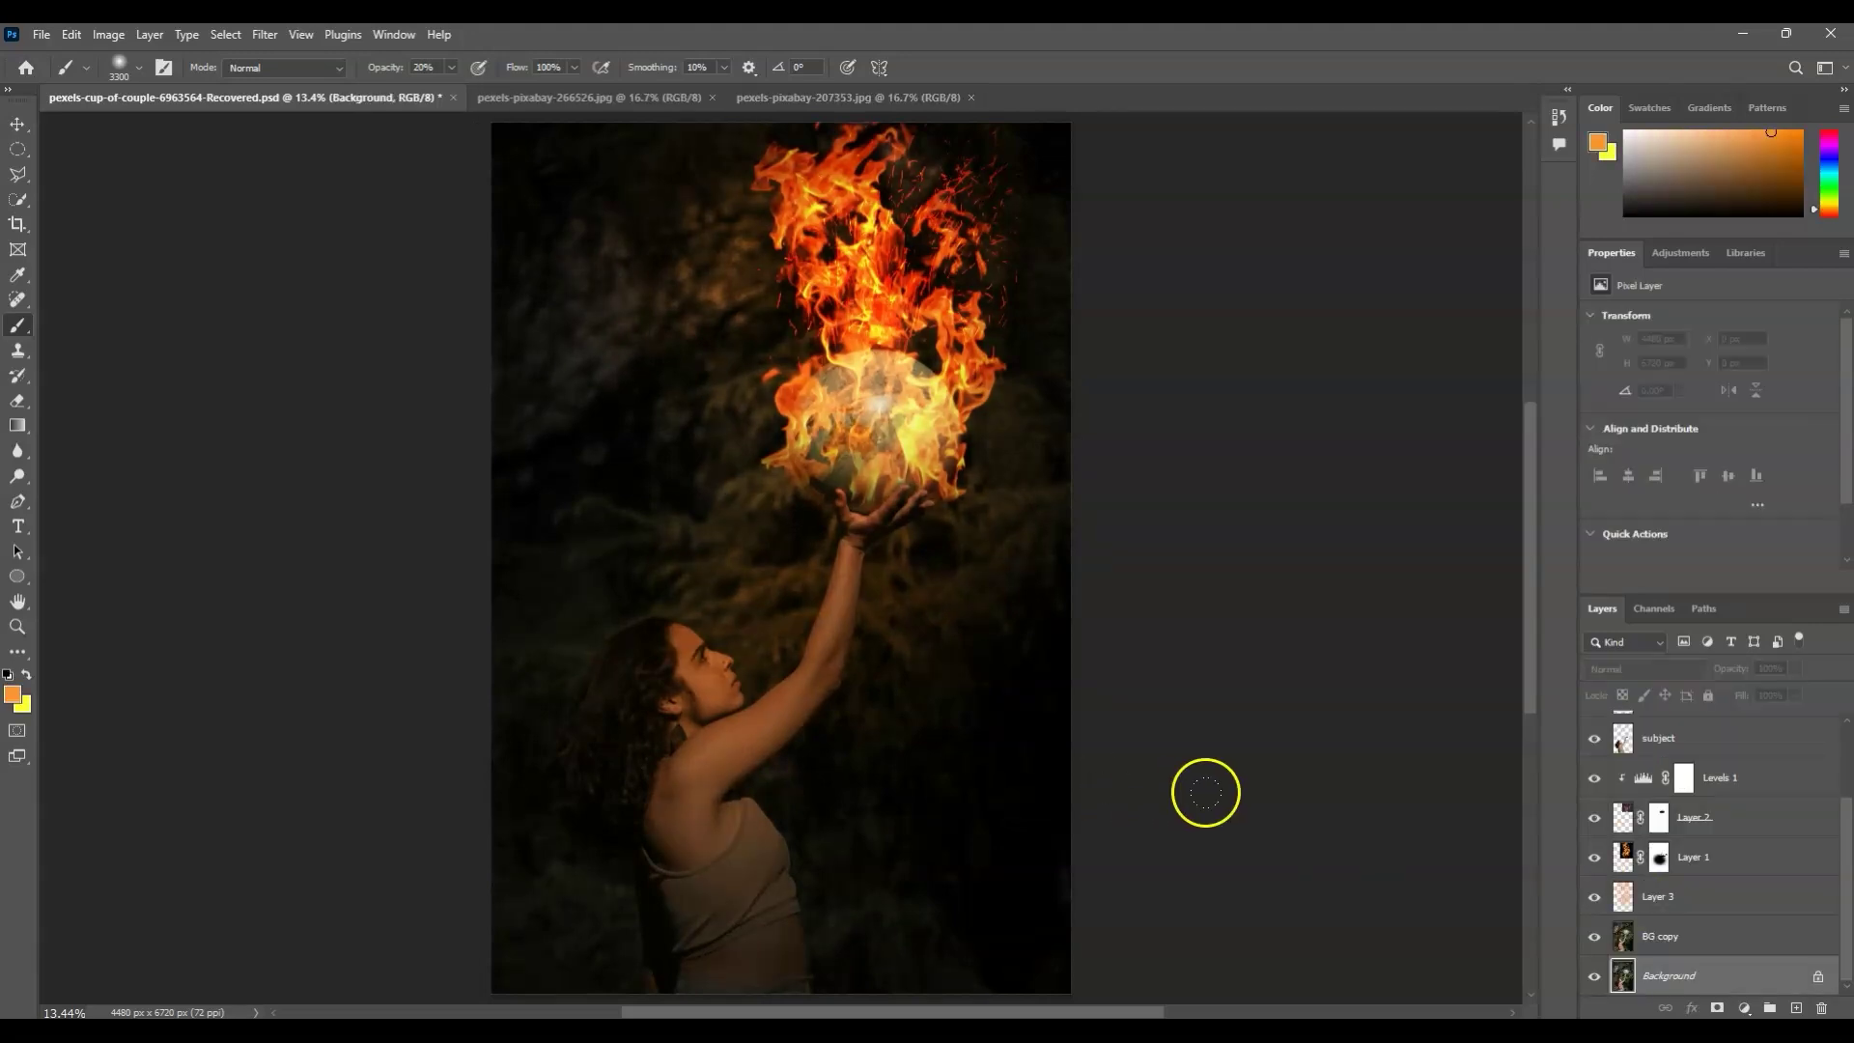
# - Apply a Gaussian Blur with a 5.0 pixel radius to the BG copy layer
pyautogui.click(1692, 934)
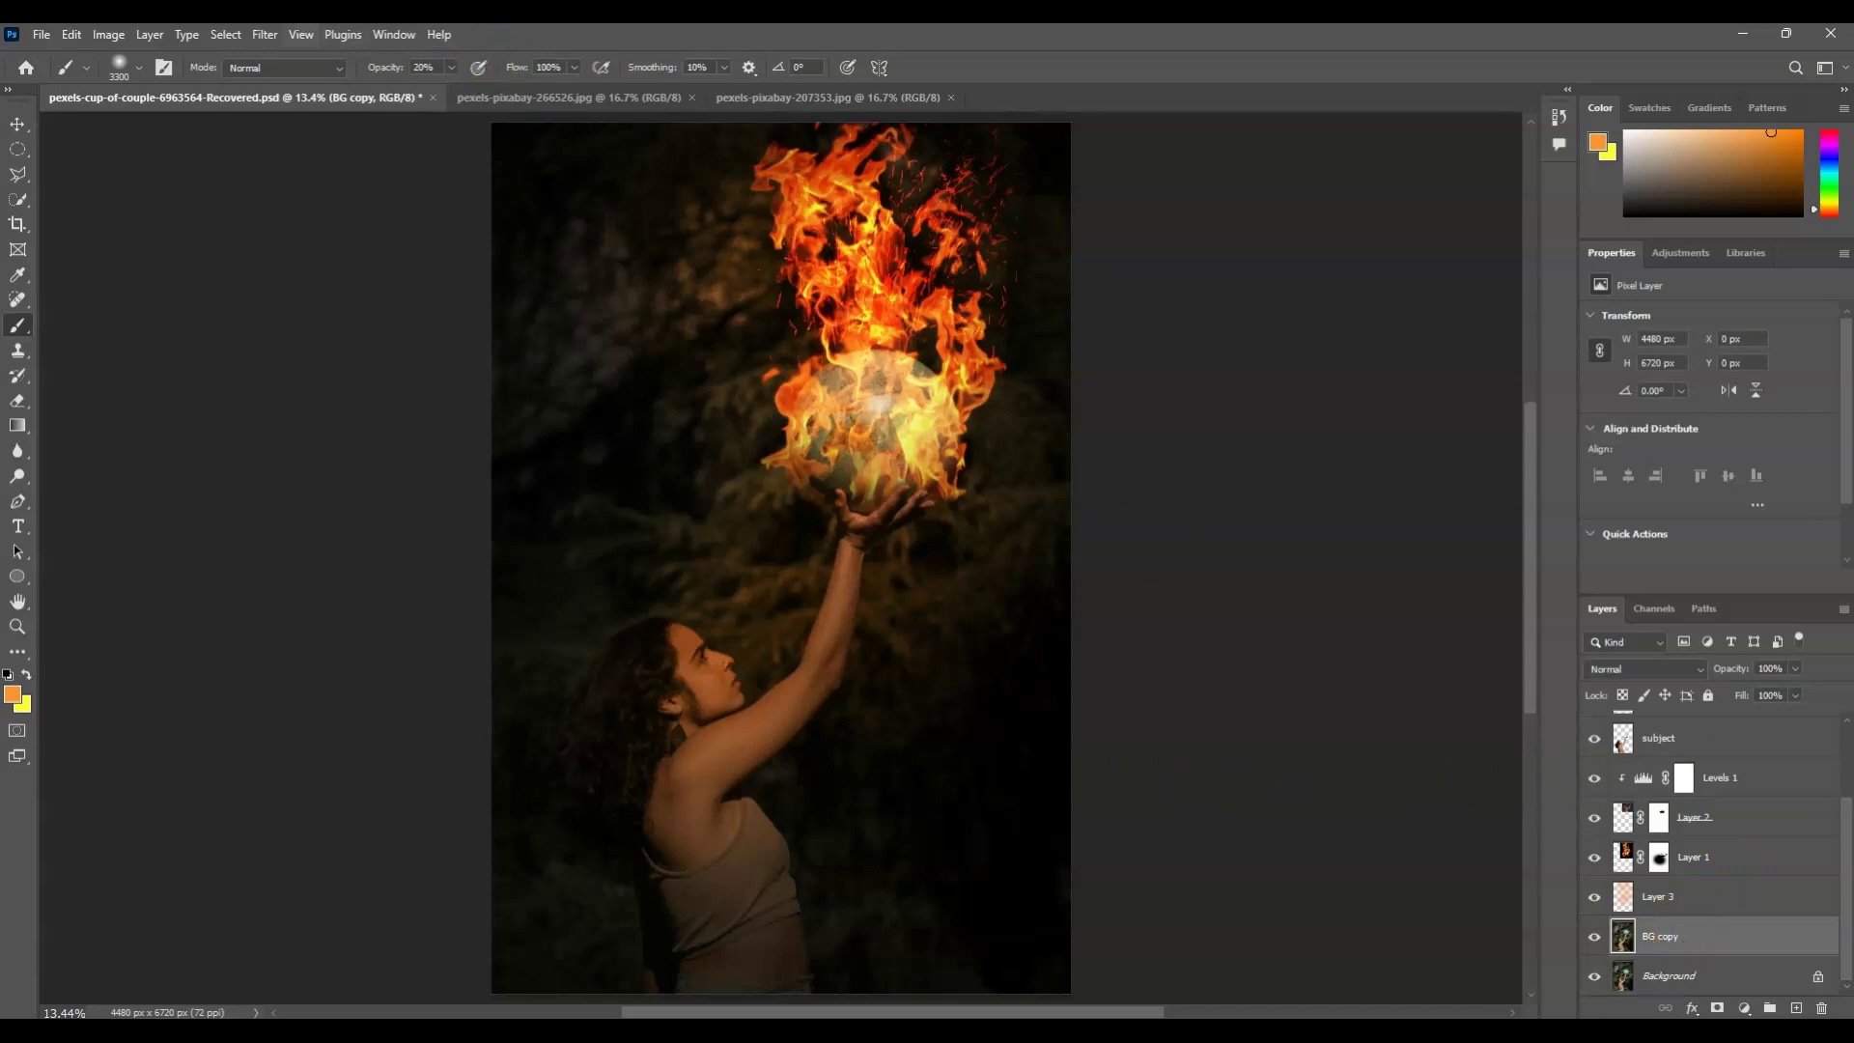
pyautogui.click(264, 37)
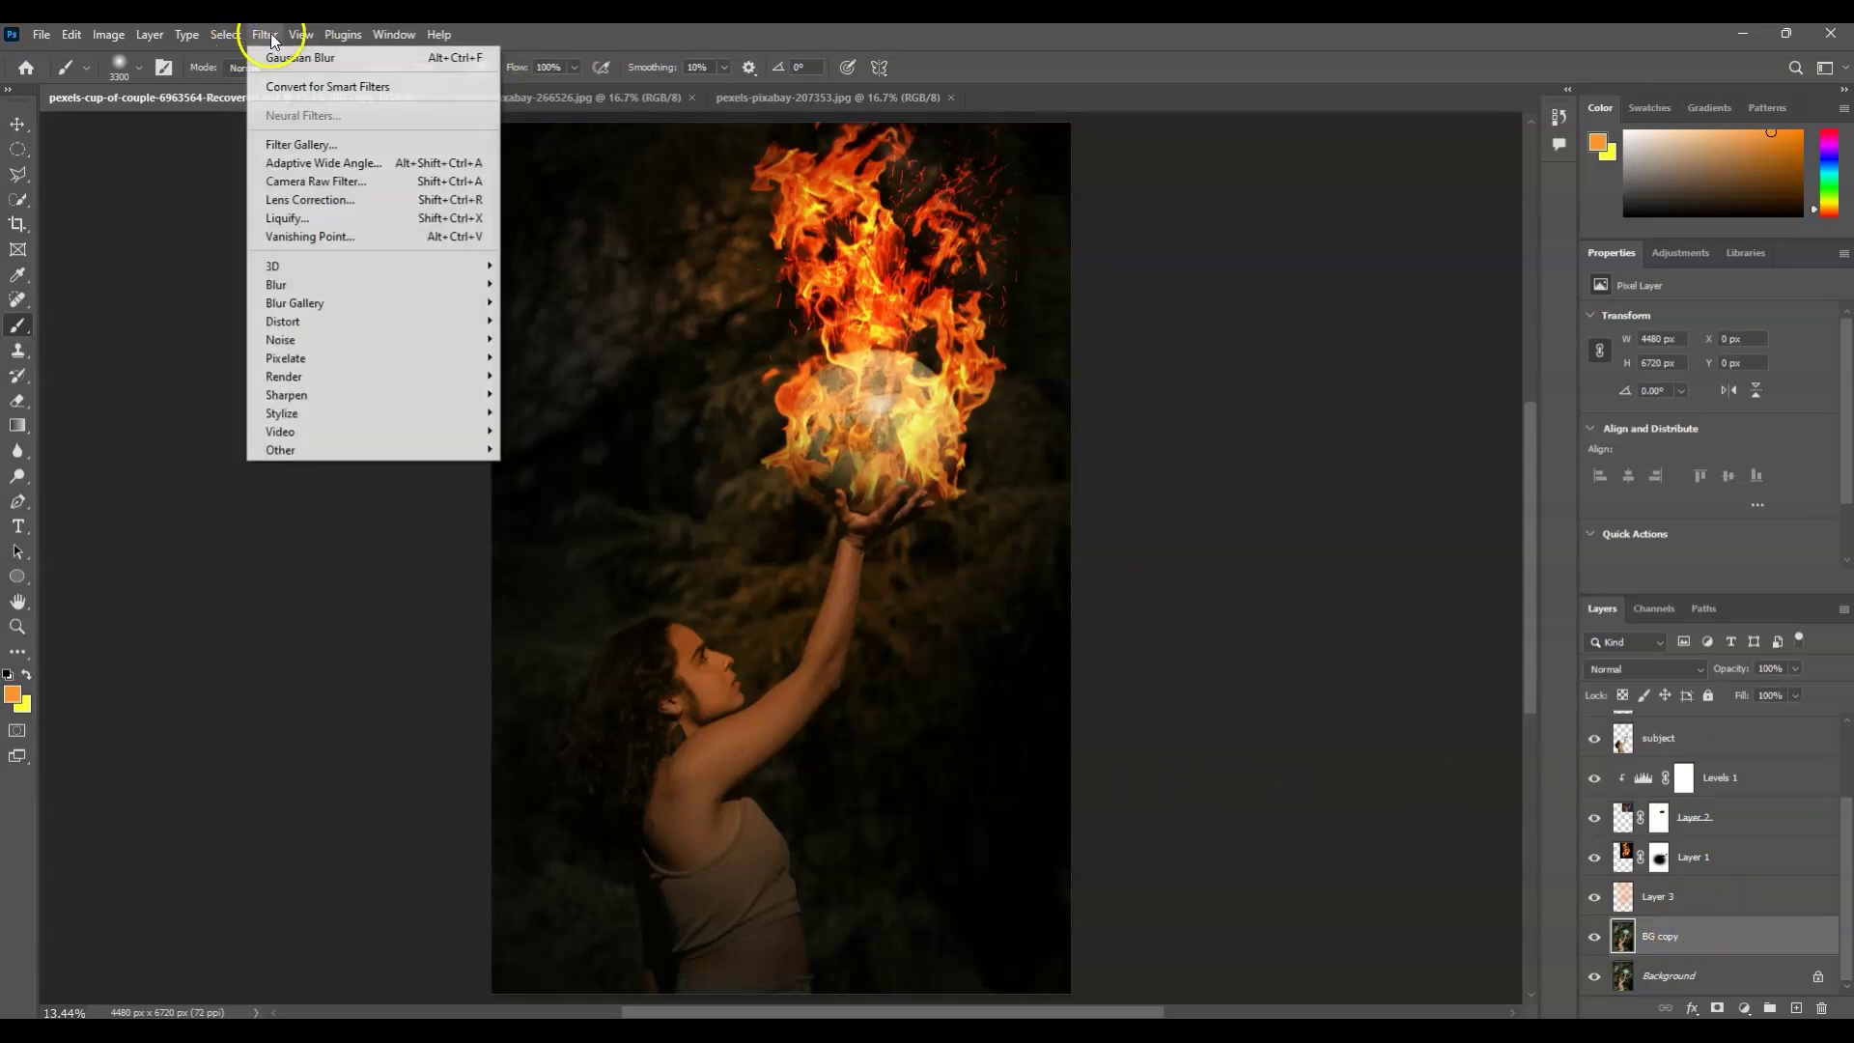
pyautogui.moveTo(322, 284)
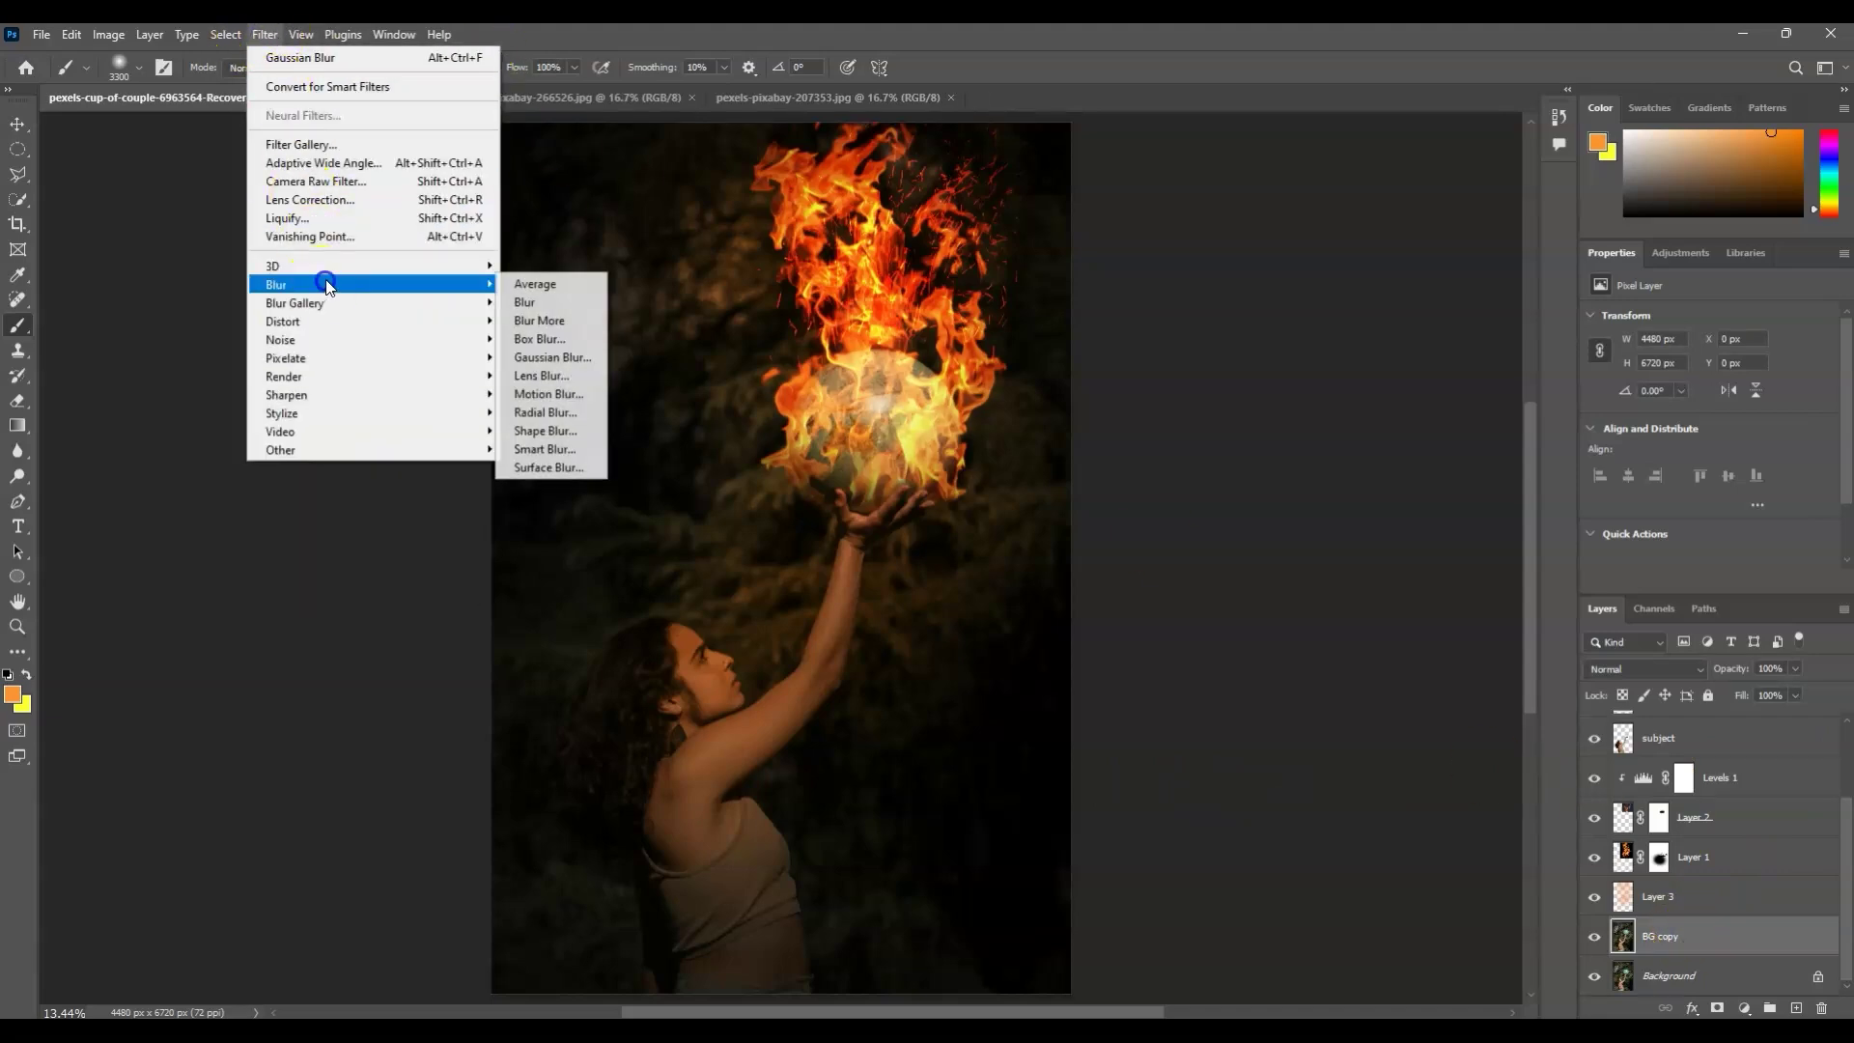
pyautogui.click(555, 357)
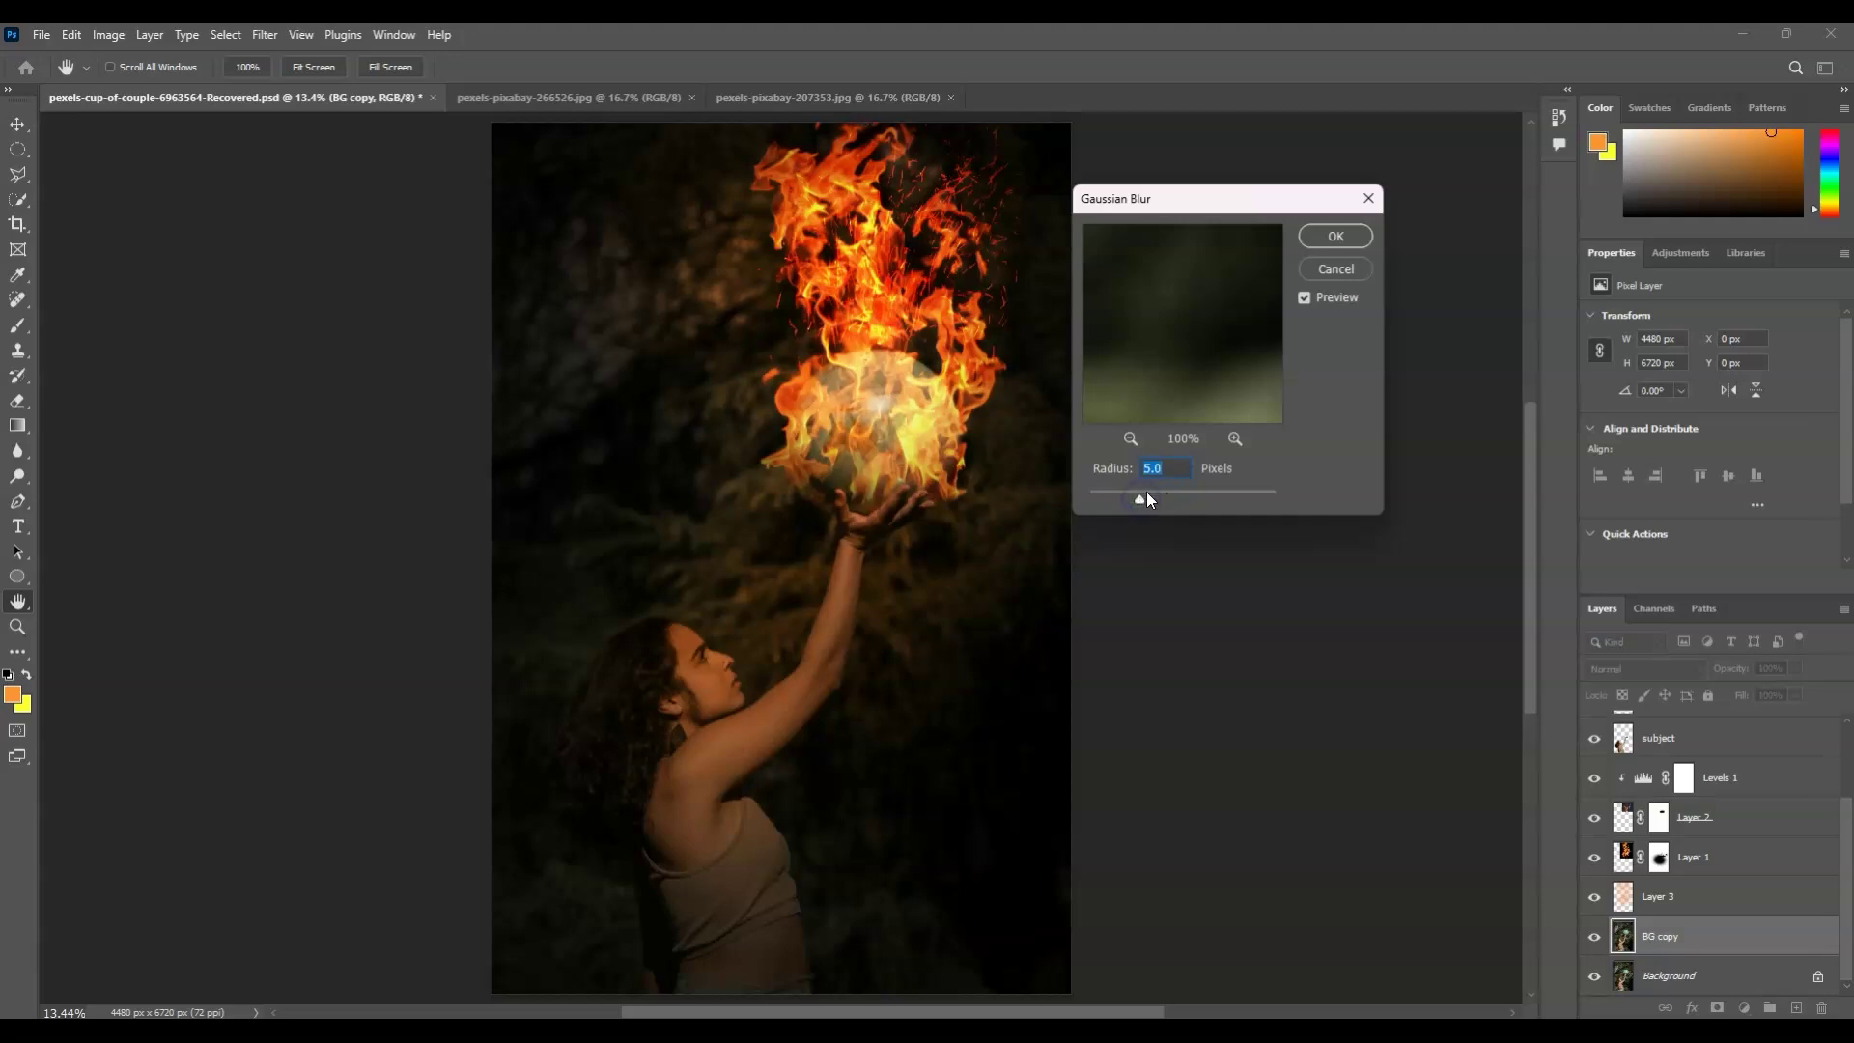
pyautogui.click(1333, 234)
# - Duplicate the Background layer to the top of the stack and hide the copy to compare the original with the composite
pyautogui.press('b')
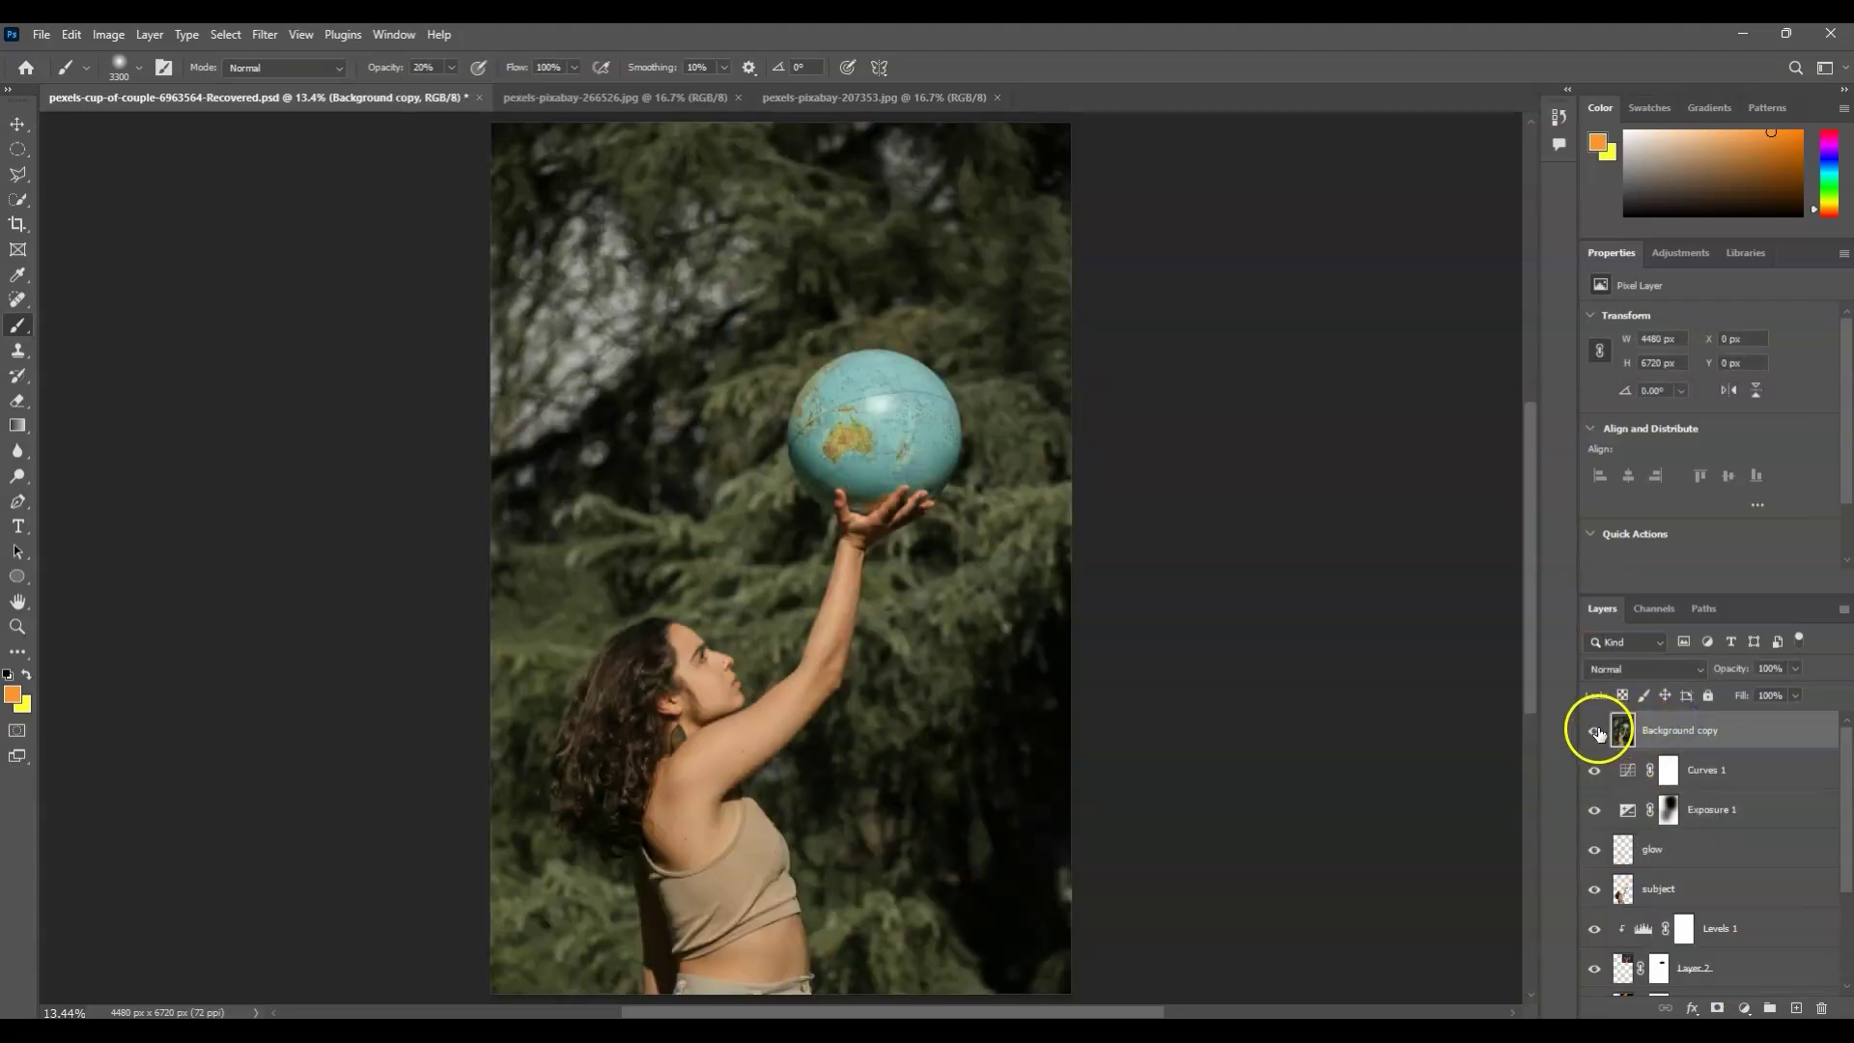
pyautogui.click(1595, 731)
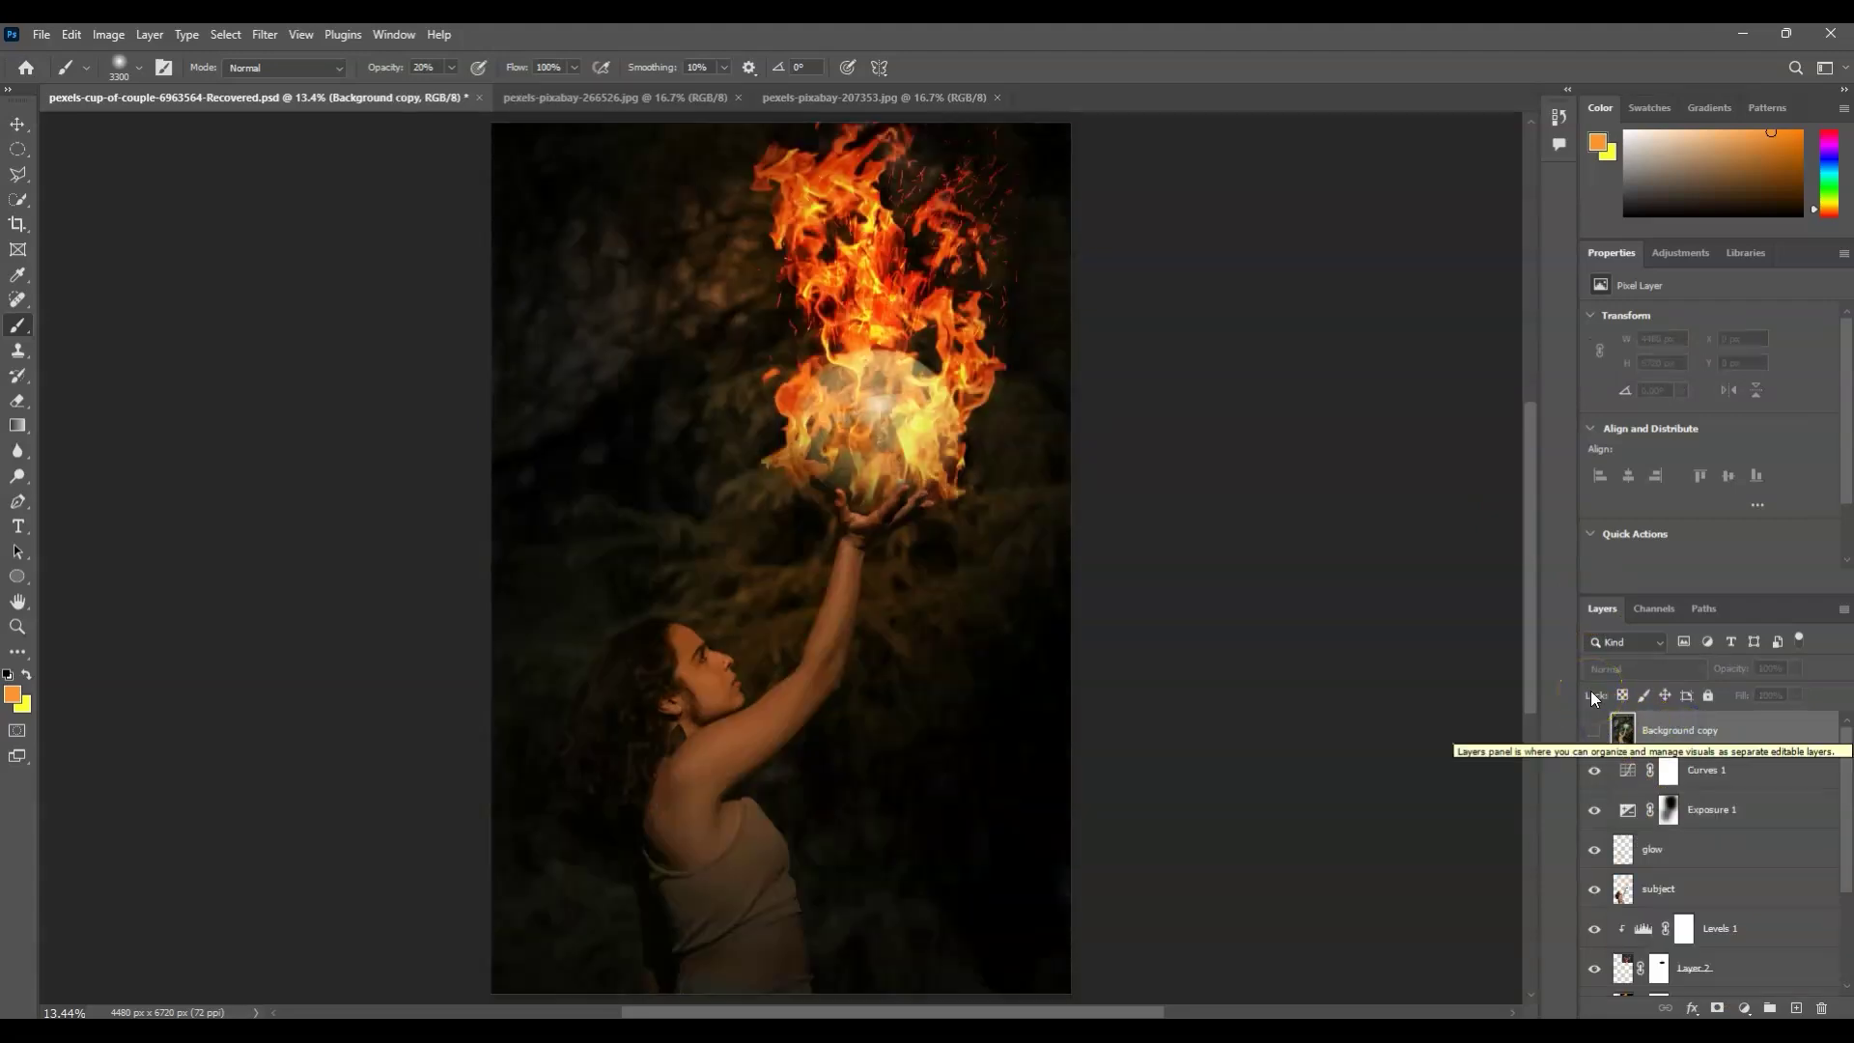